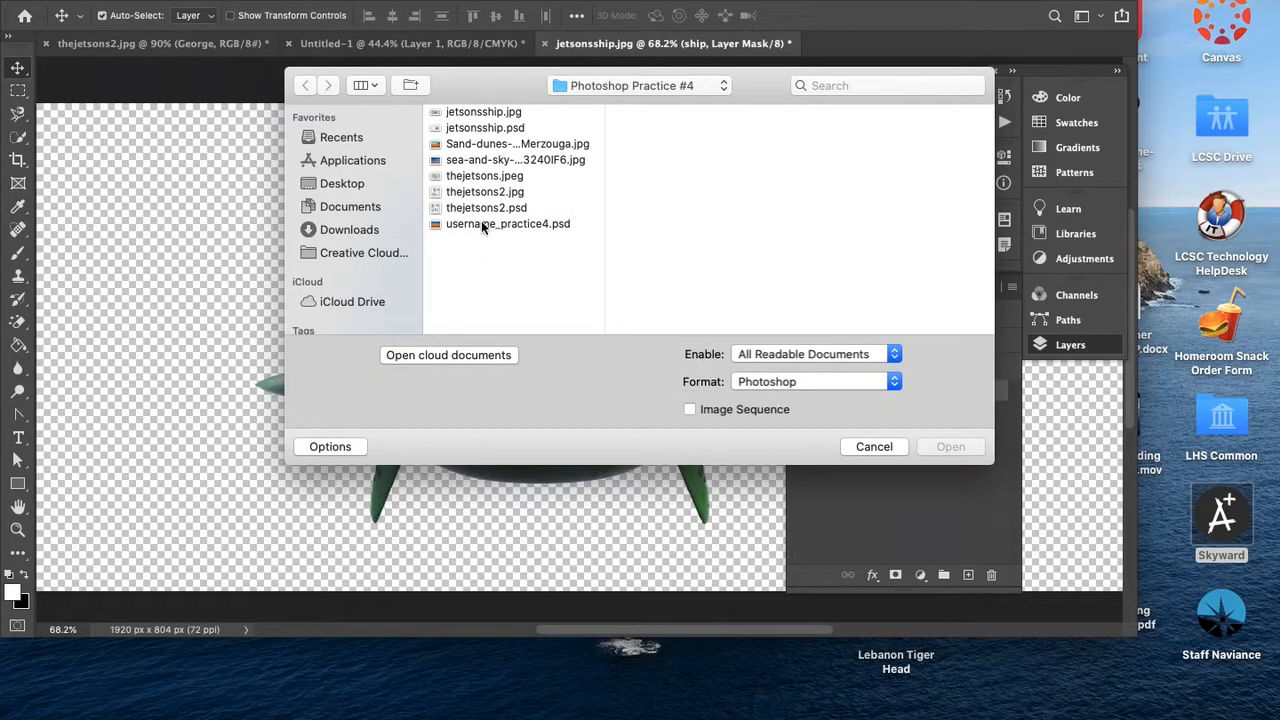
Open Sand-dunes-Sahara-Morocco-Merzouga.jpg and outline its whole sky down to the dune ridge with the Magnetic Lasso
left_click(488, 146)
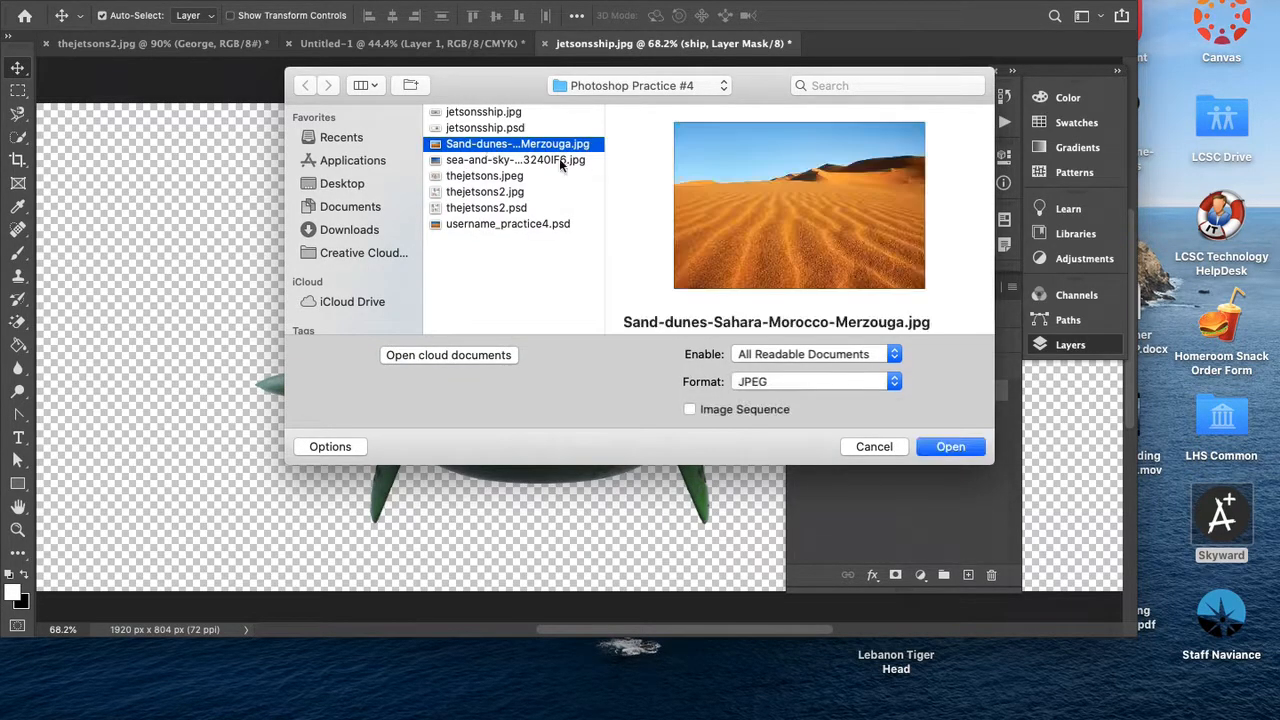
left_click(950, 447)
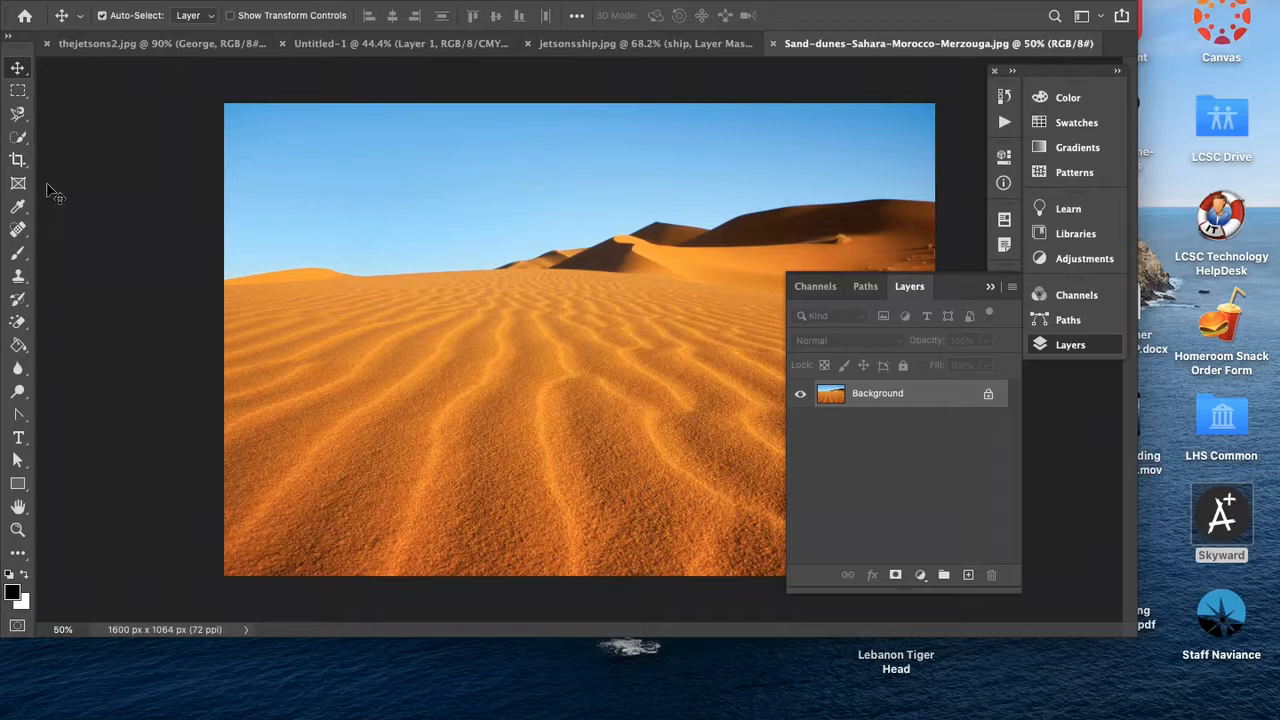
left_click(20, 116)
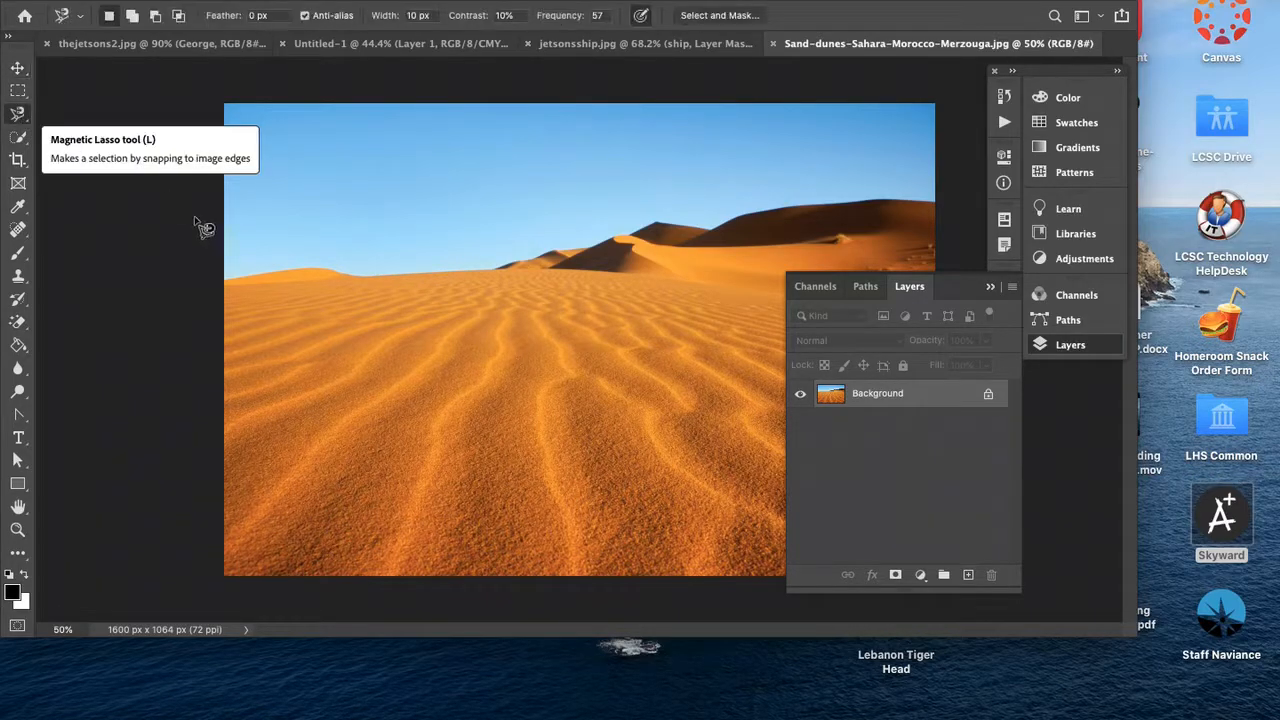
left_click(226, 281)
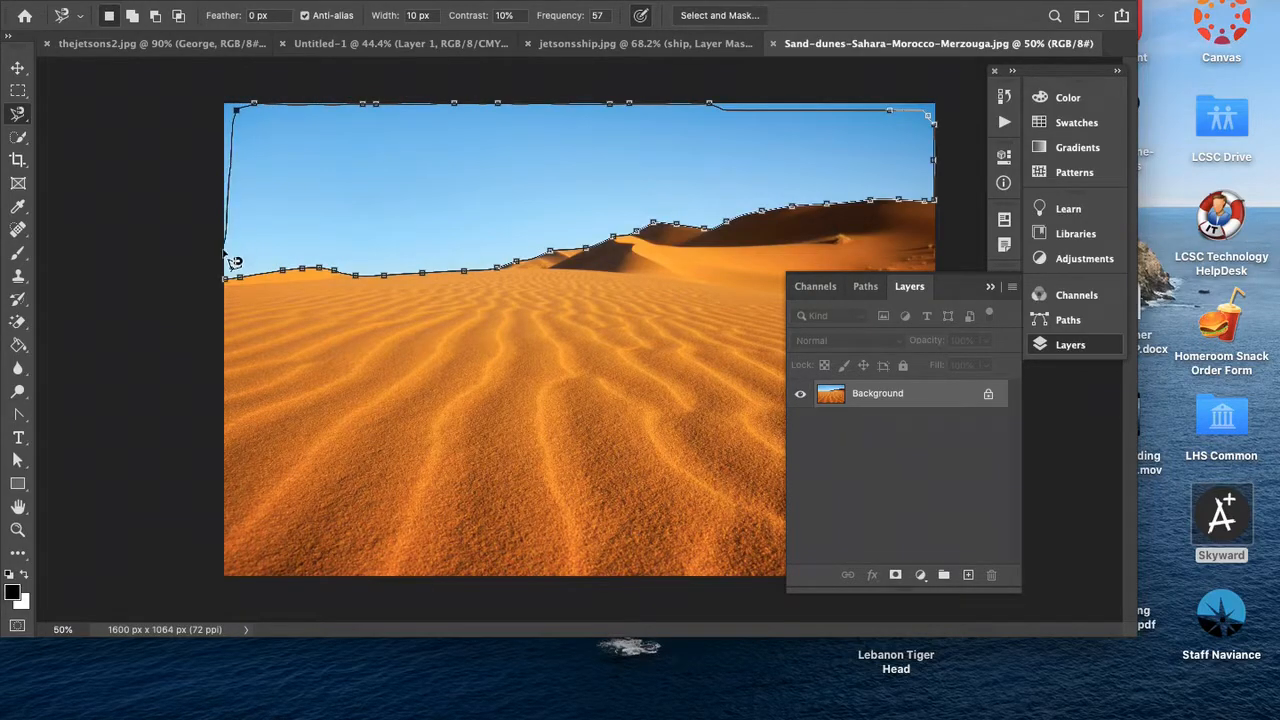
left_click(234, 290)
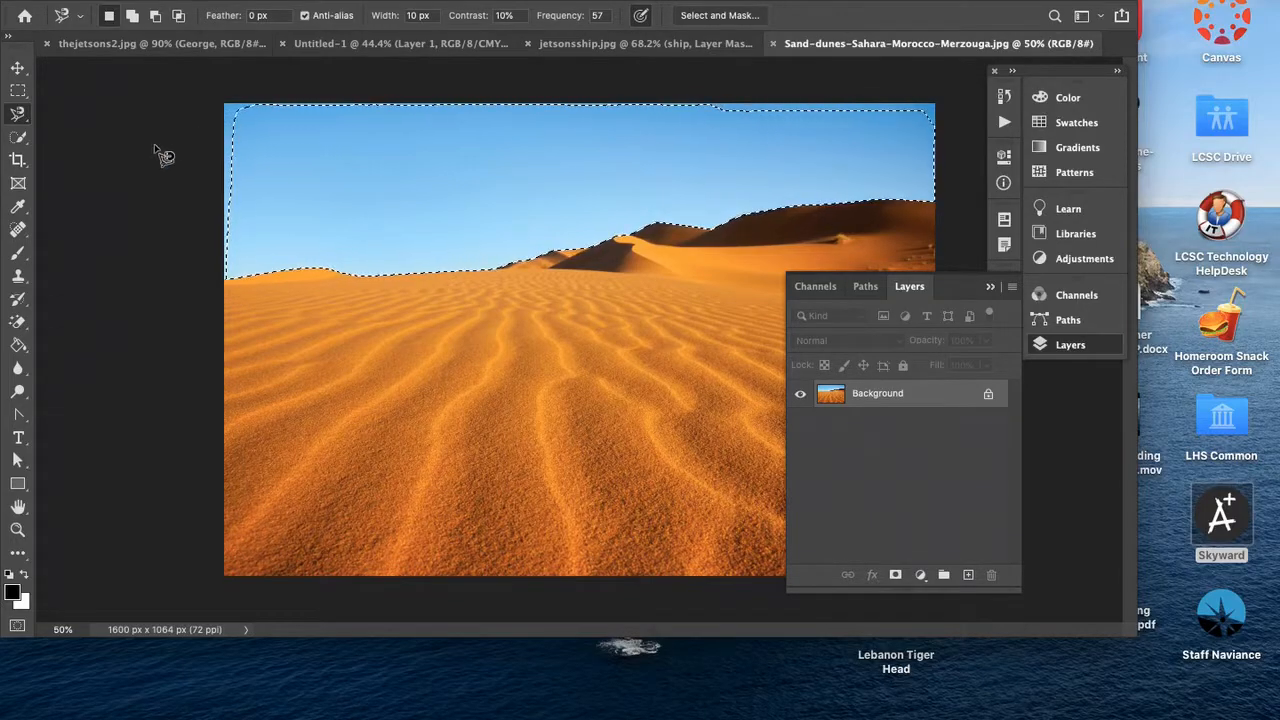
Extend the sky selection to the image's edges and corners using the Quick Selection tool with a size 70 brush
left_click(18, 140)
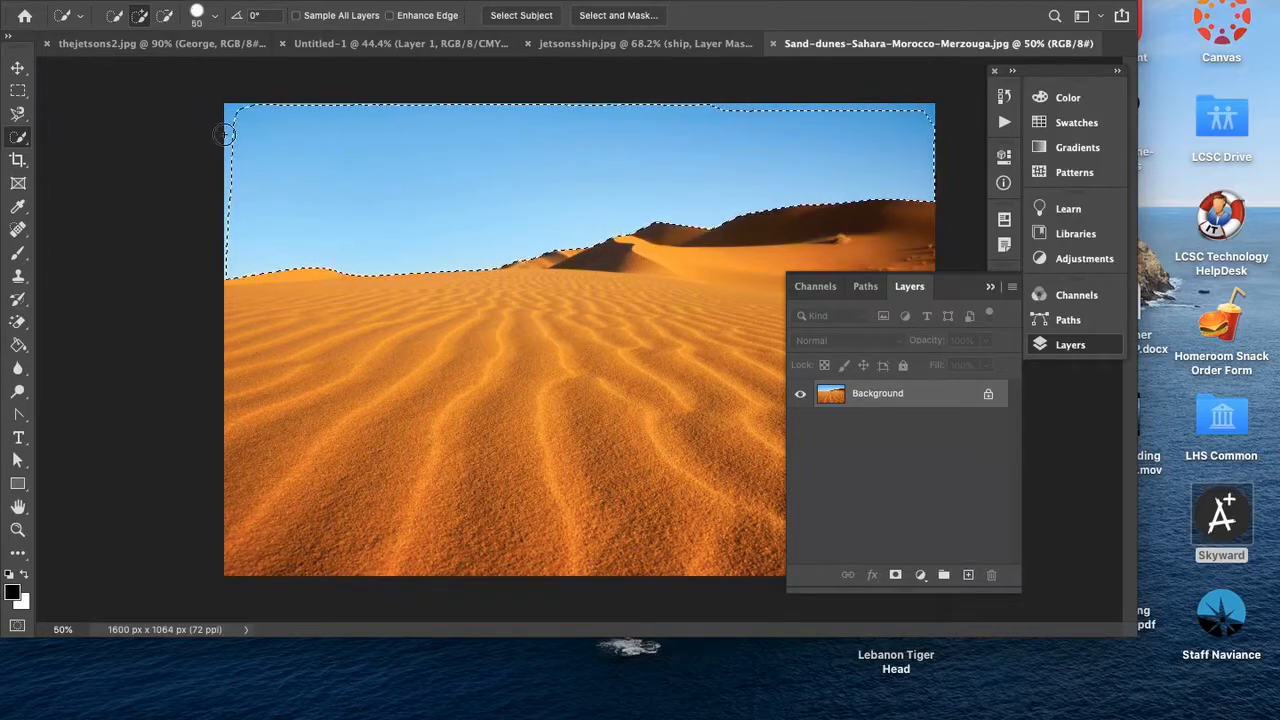
key("bracketright")
key("bracketright")
left_click_drag(232, 146, 226, 257)
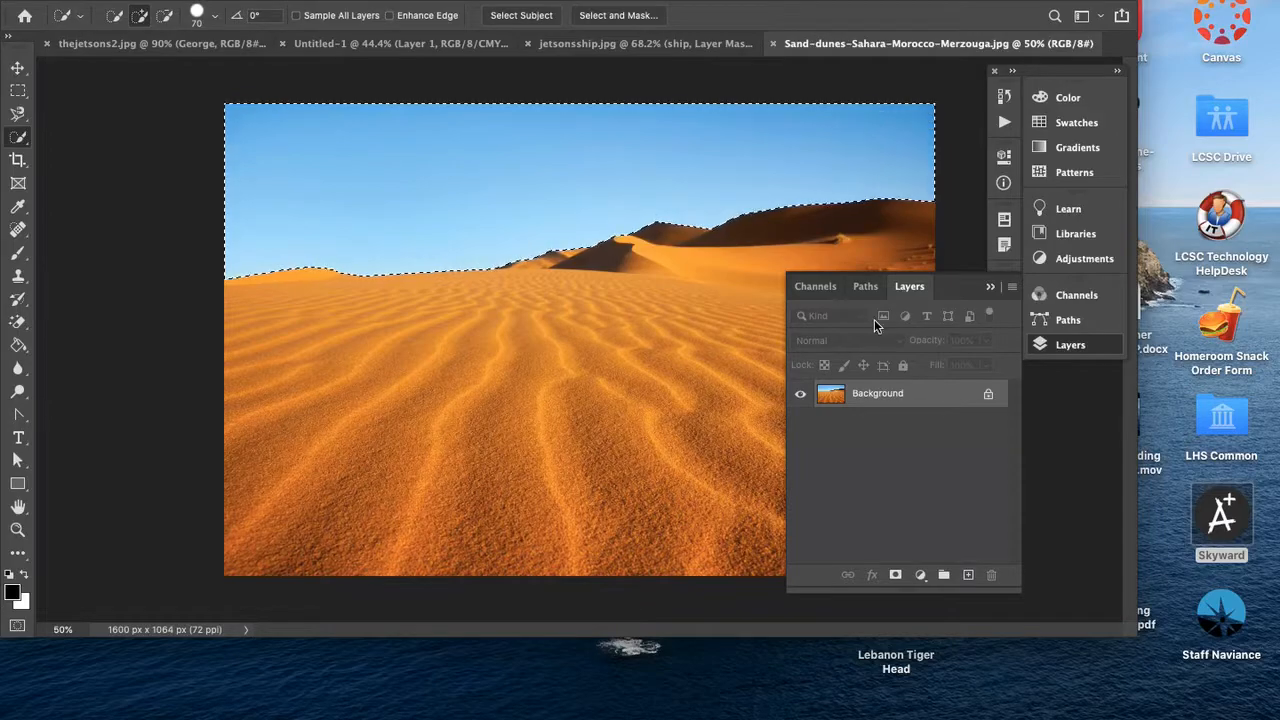
Convert the Background into the editable Layer 0, delete the selected sky and deselect
double_click(896, 397)
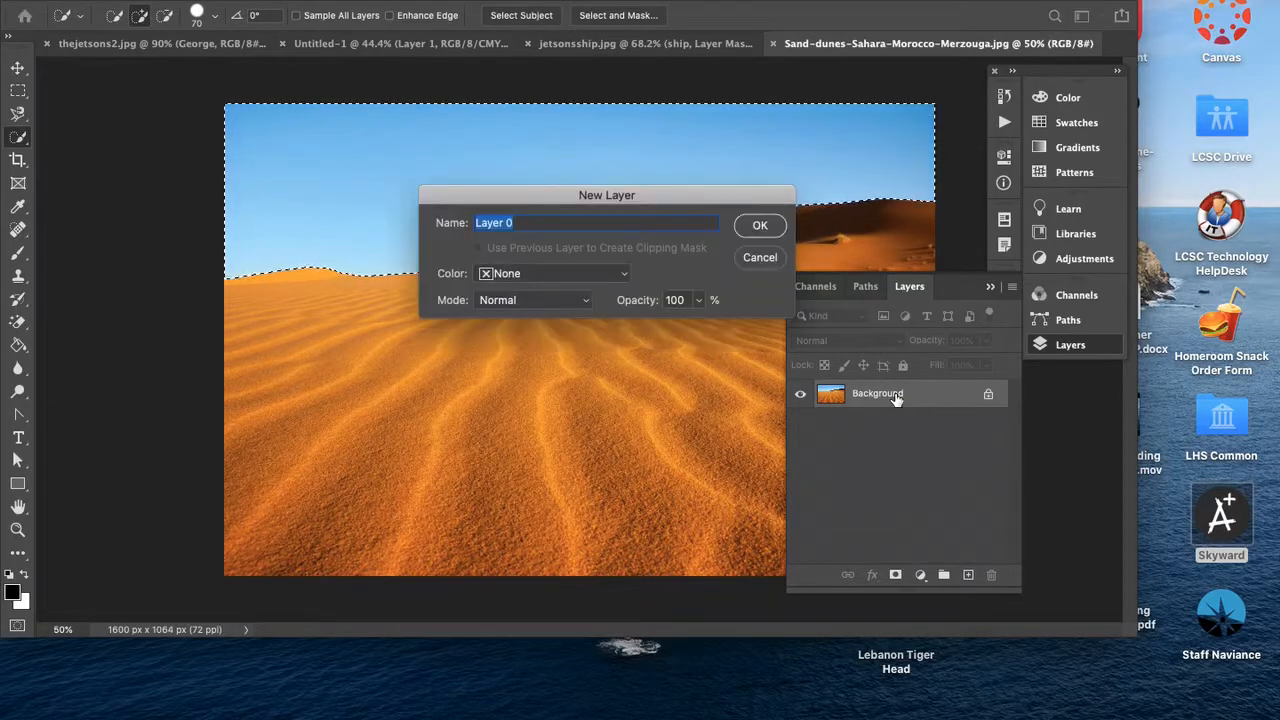
left_click(759, 222)
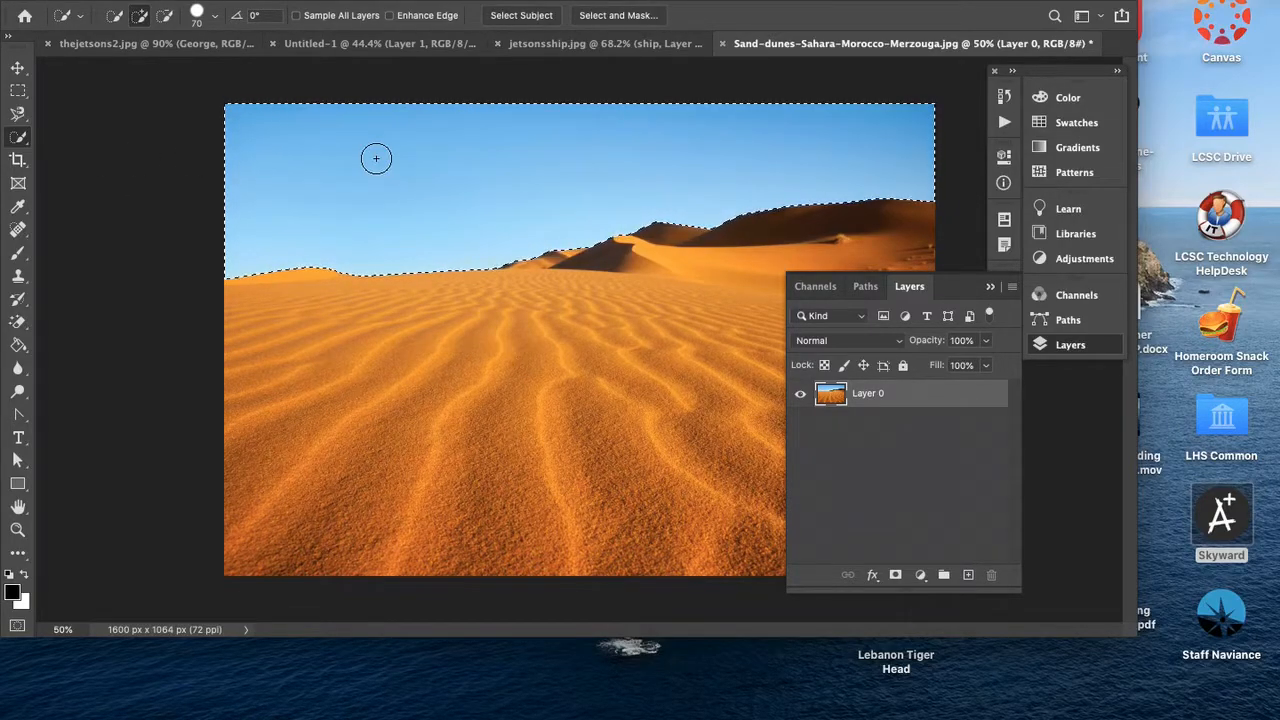
key("Delete")
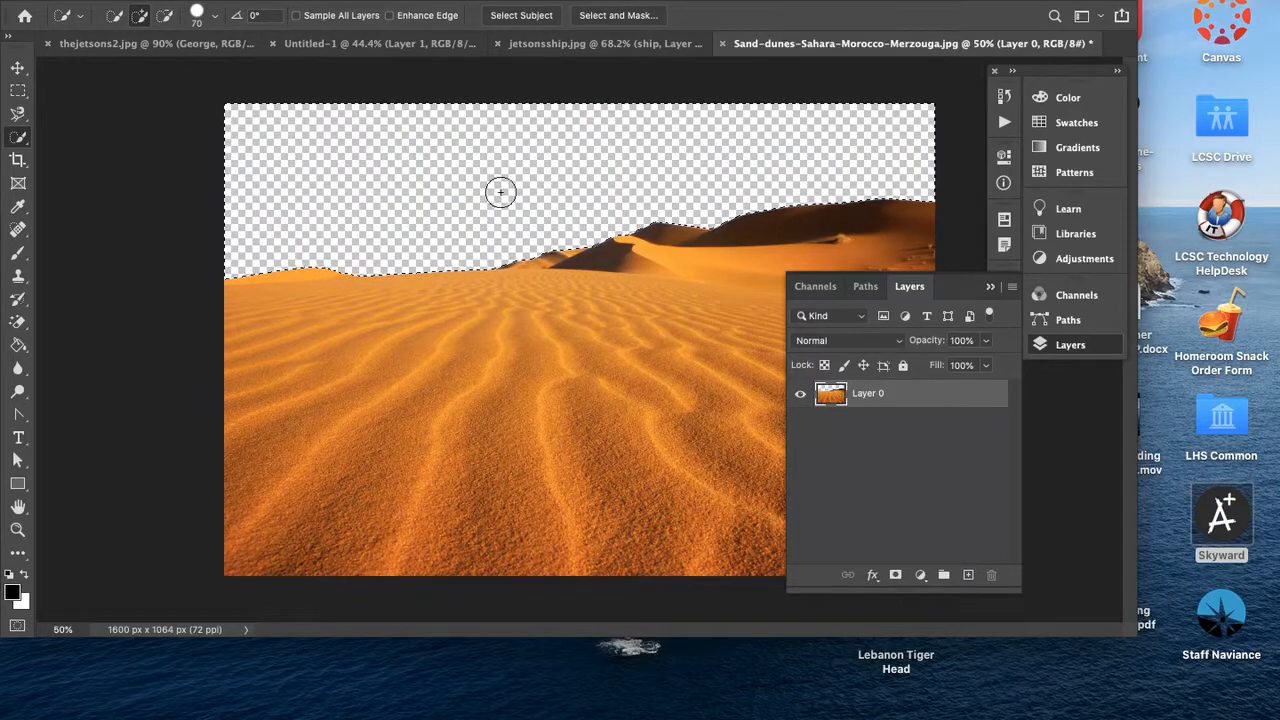
key("super+d")
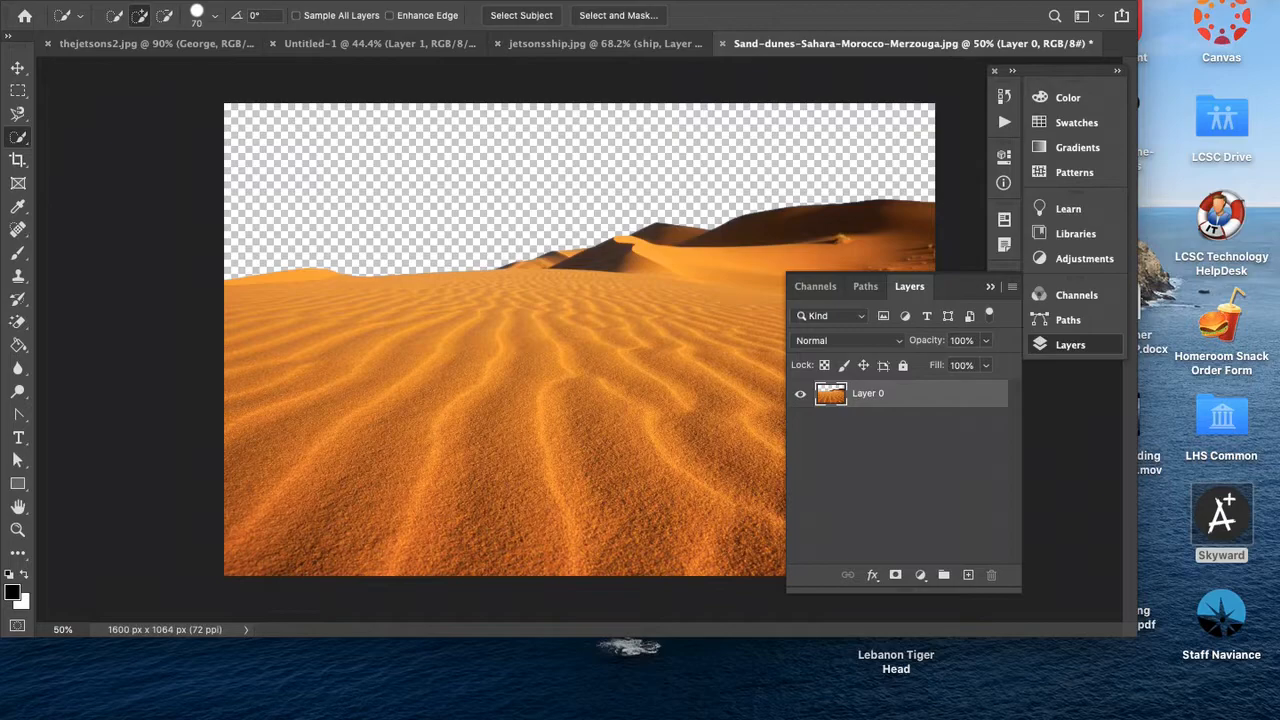
left_click(138, 0)
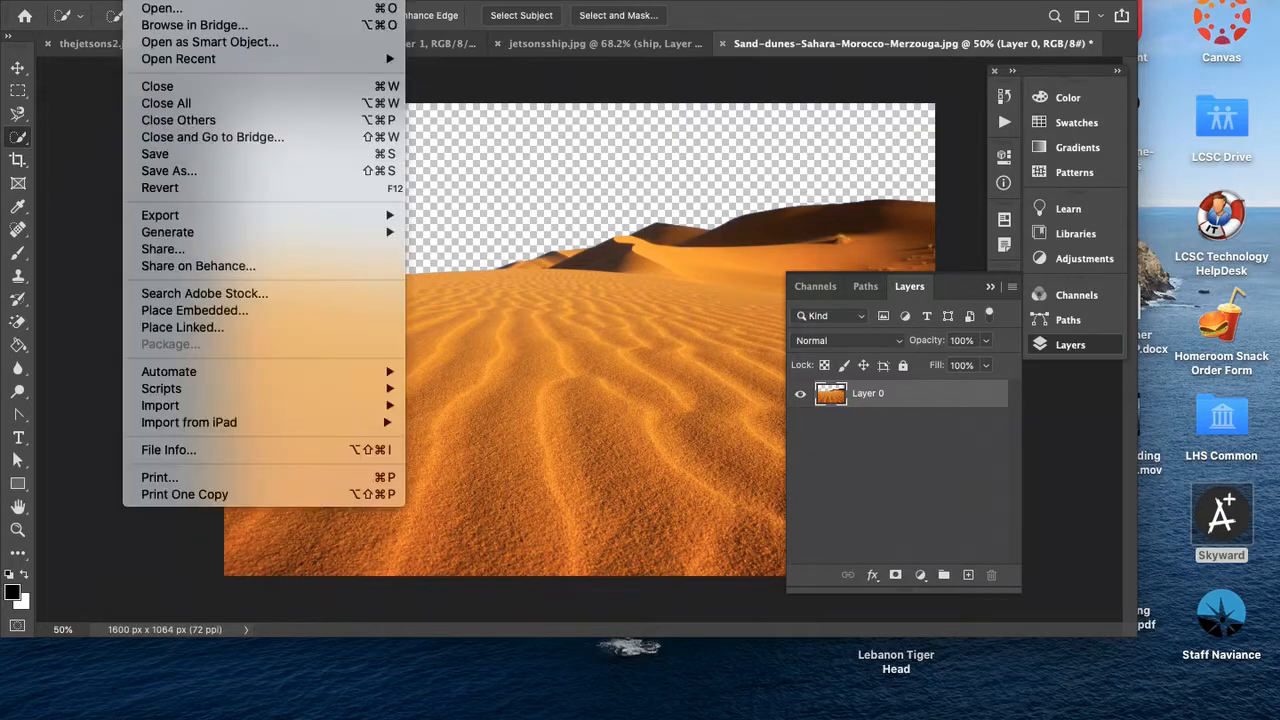
left_click(162, 8)
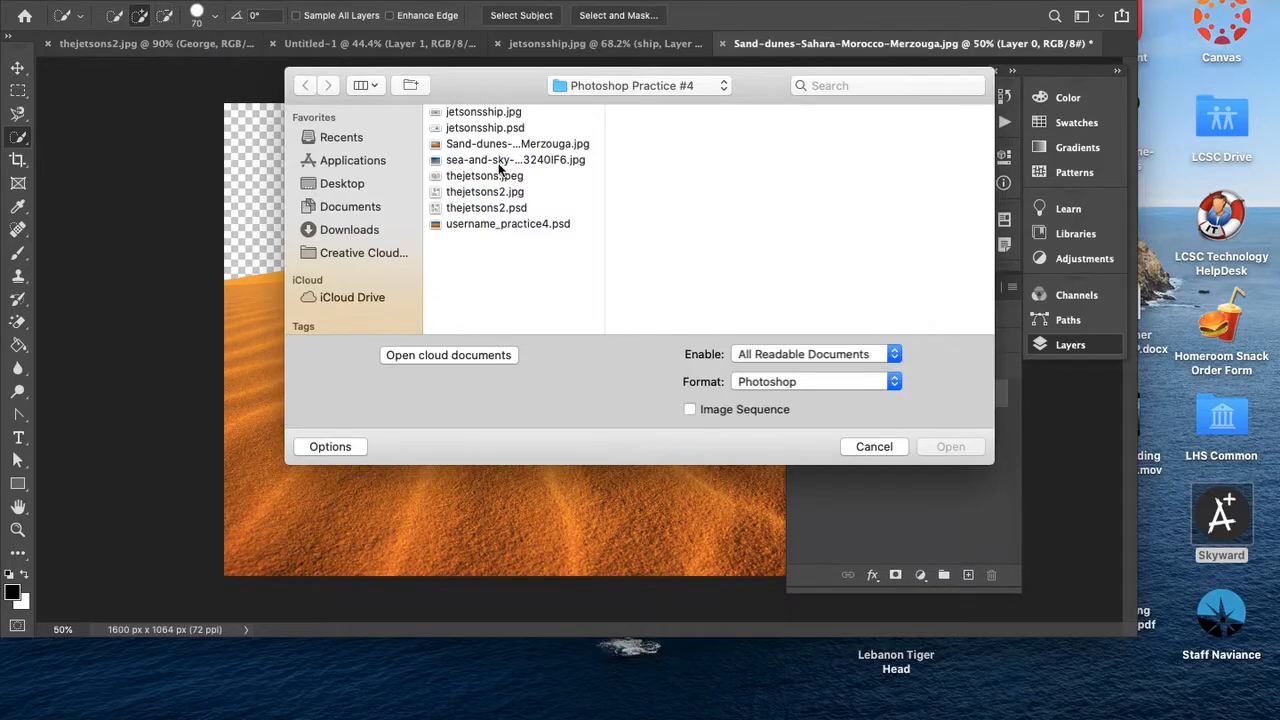
left_click(500, 162)
left_click(951, 447)
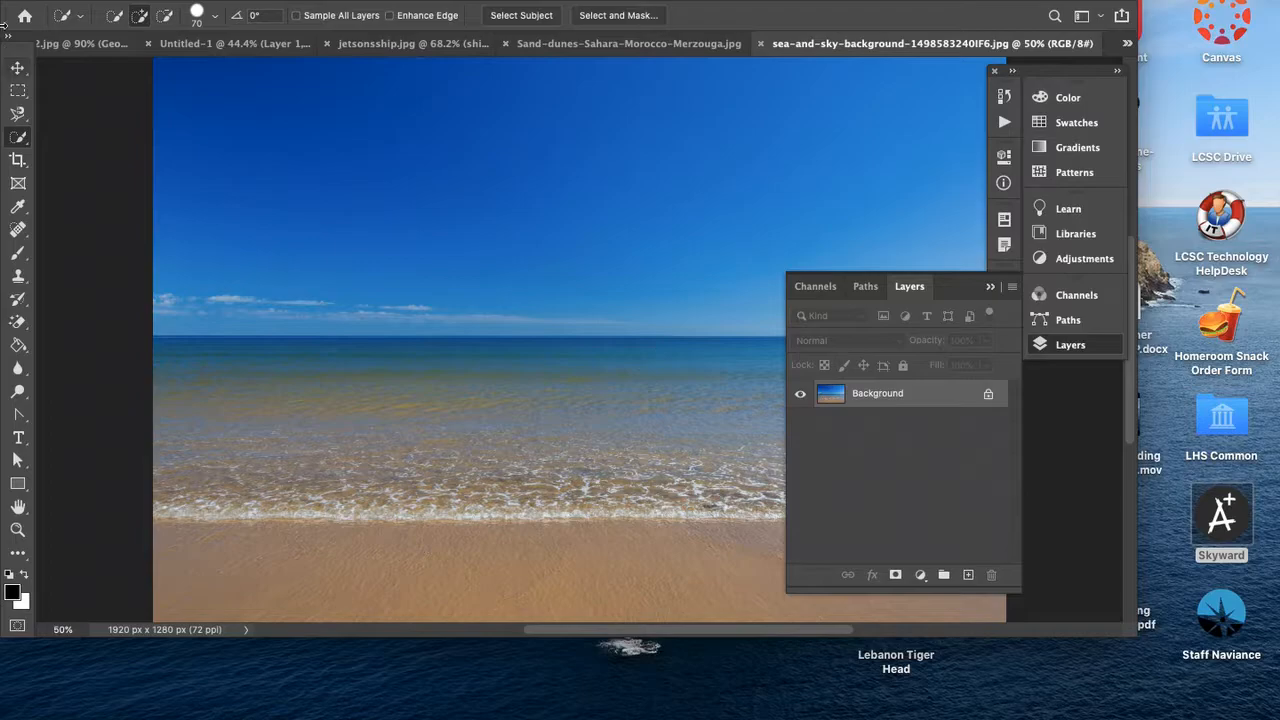
Select the sky from the upper image edge down to the sea horizon with the Rectangular Marquee, across the full width
left_click(17, 67)
left_click(18, 91)
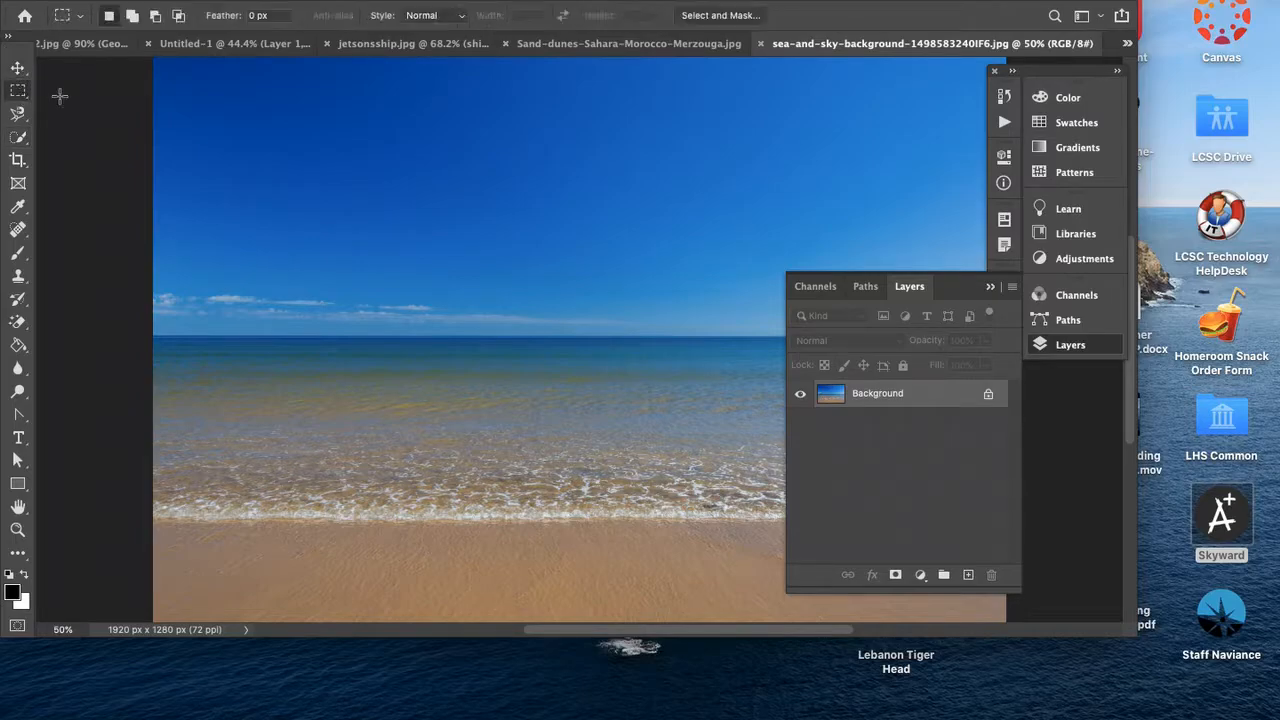
scroll(258, 219, "down", 4)
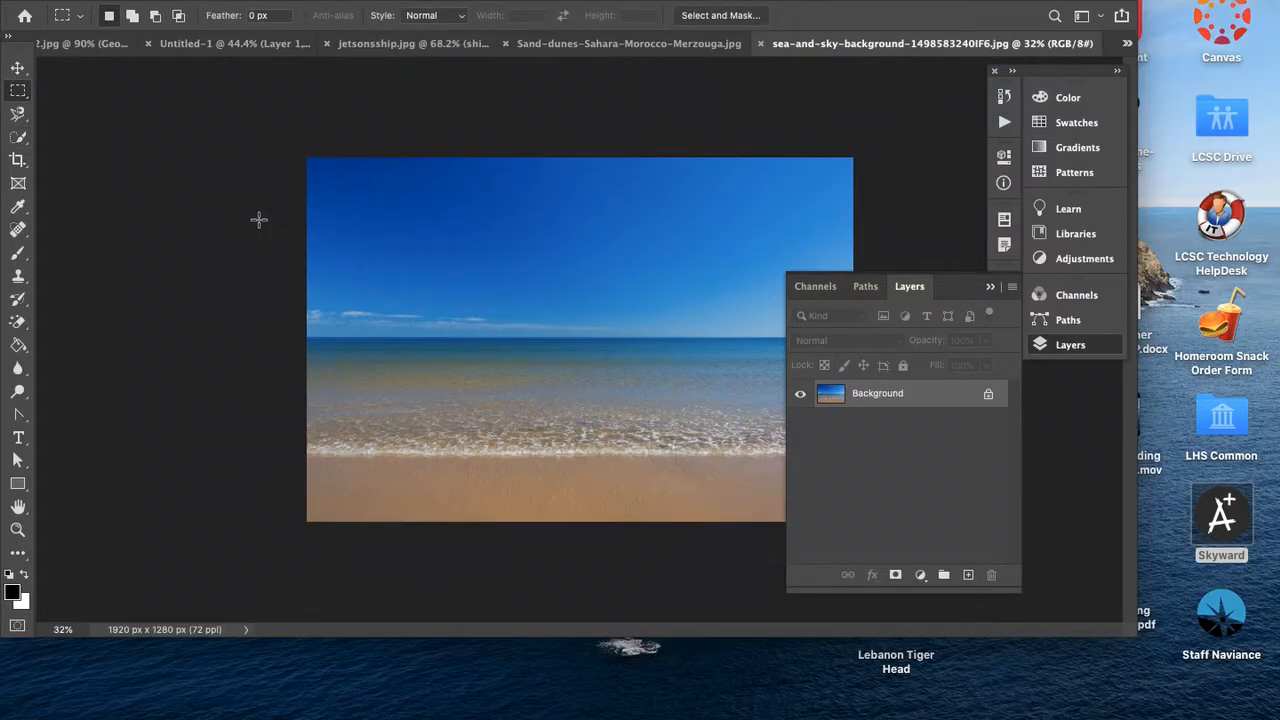
left_click_drag(307, 157, 851, 333)
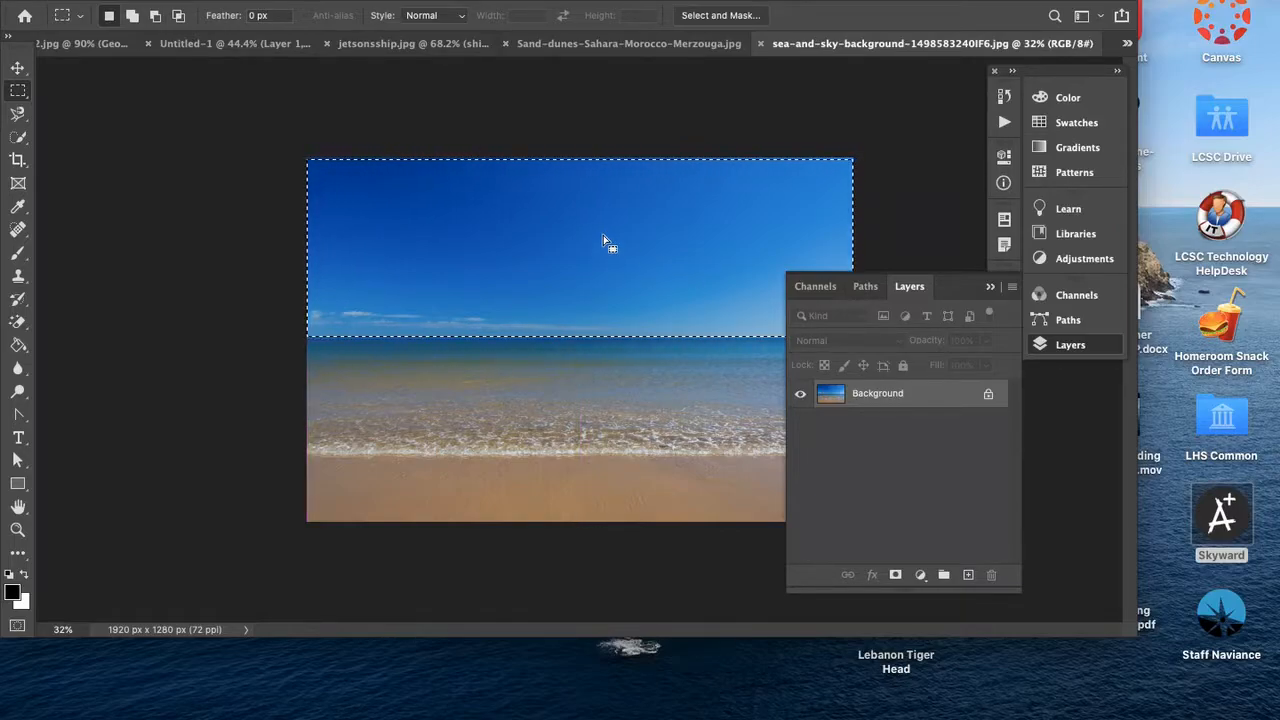
Convert the sea image's Background into Layer 0 and move a copy of the selected sky into the sand dunes document
double_click(924, 397)
left_click(757, 222)
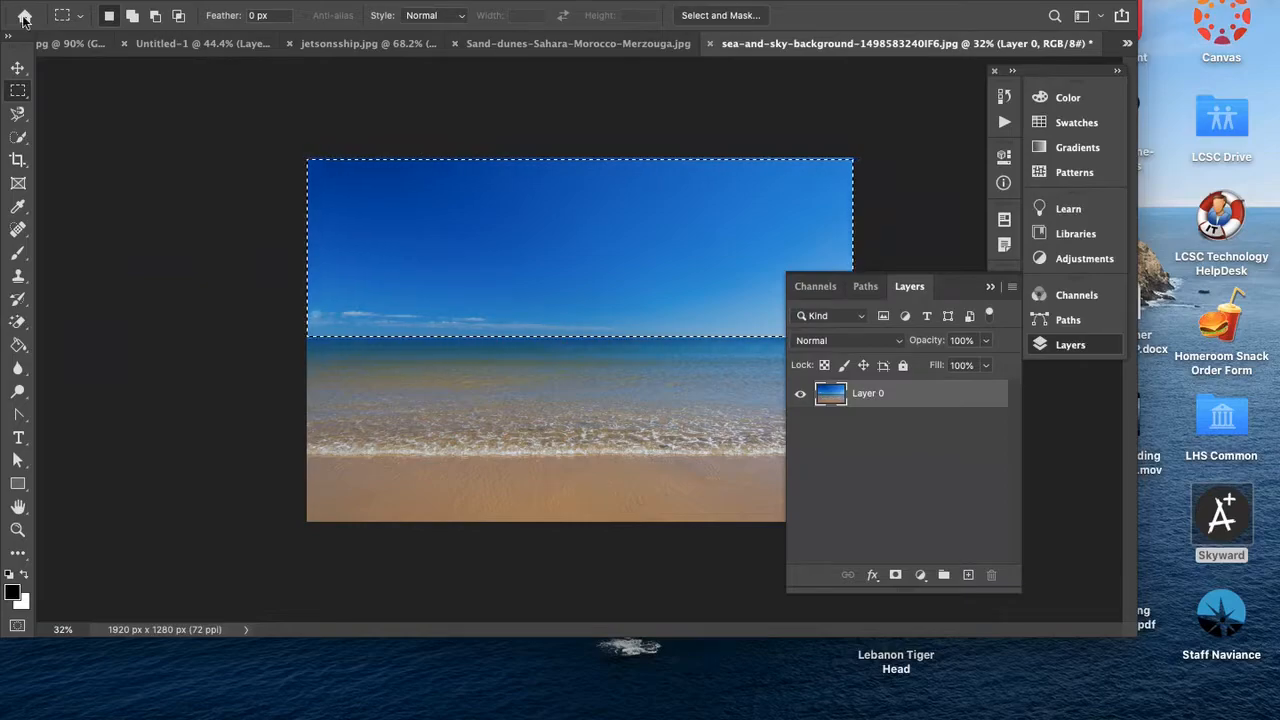
left_click(16, 70)
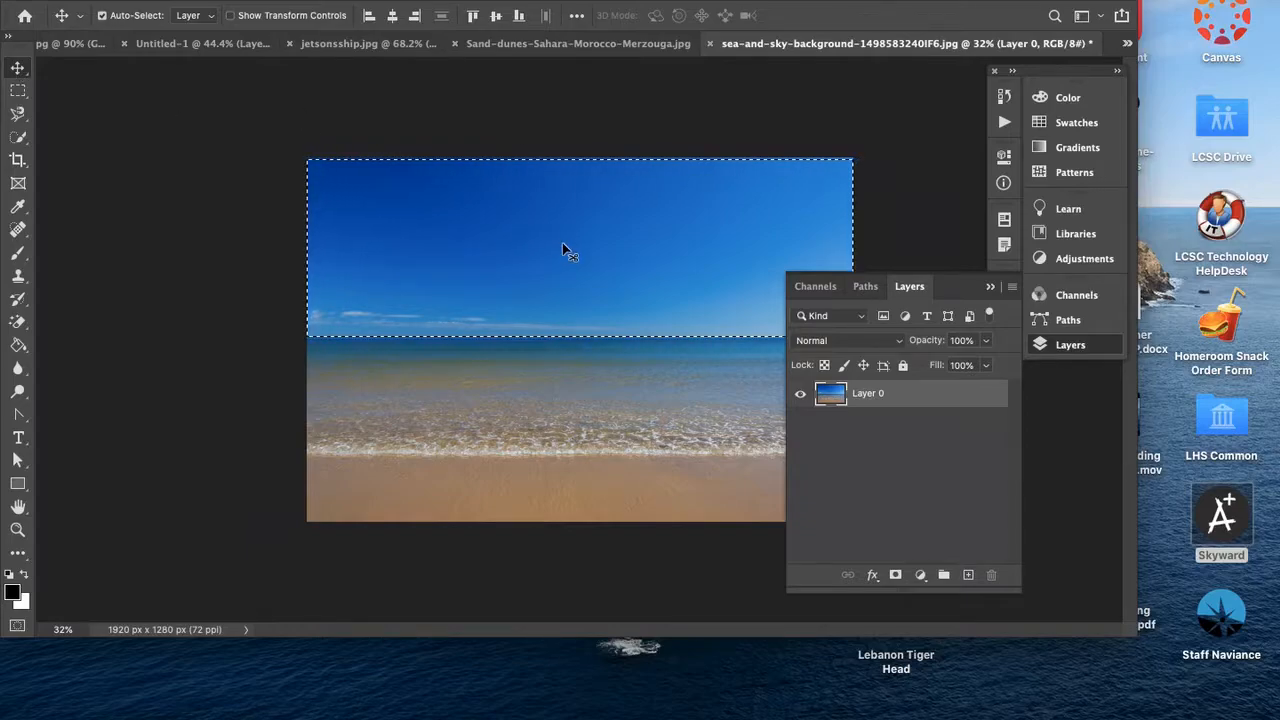
left_click_drag(562, 242, 597, 204)
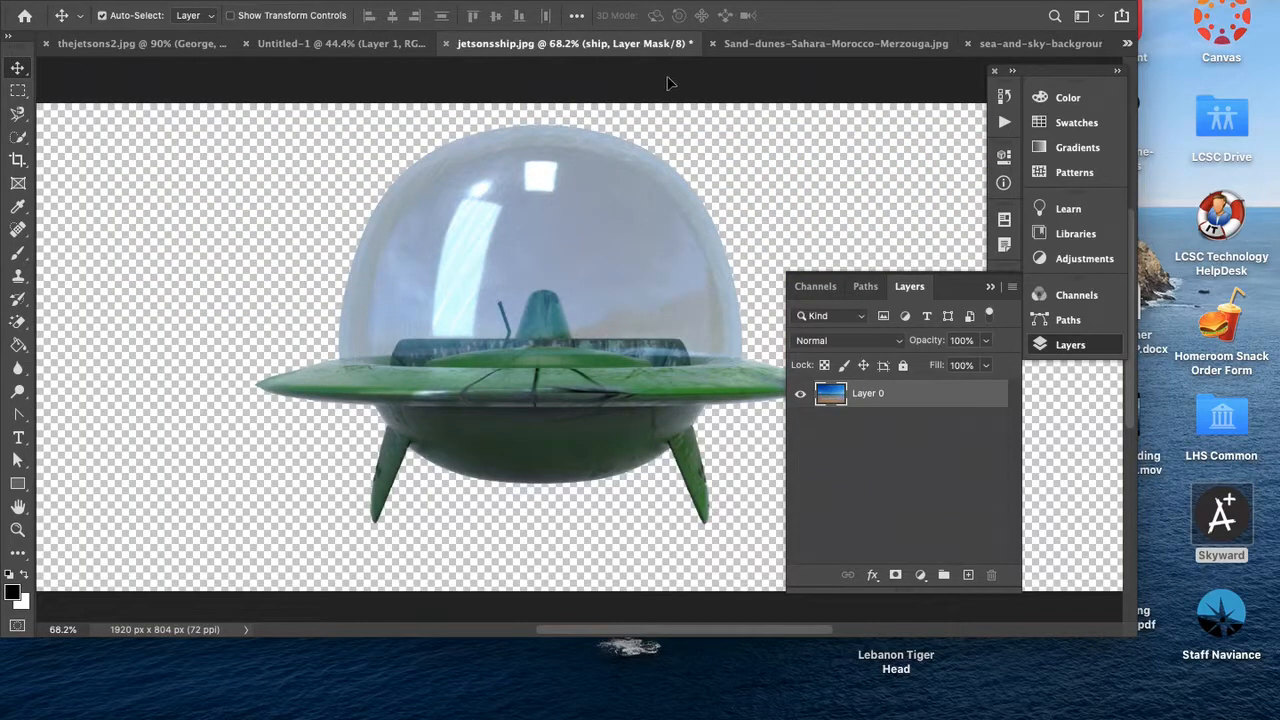
left_click_drag(743, 59, 753, 50)
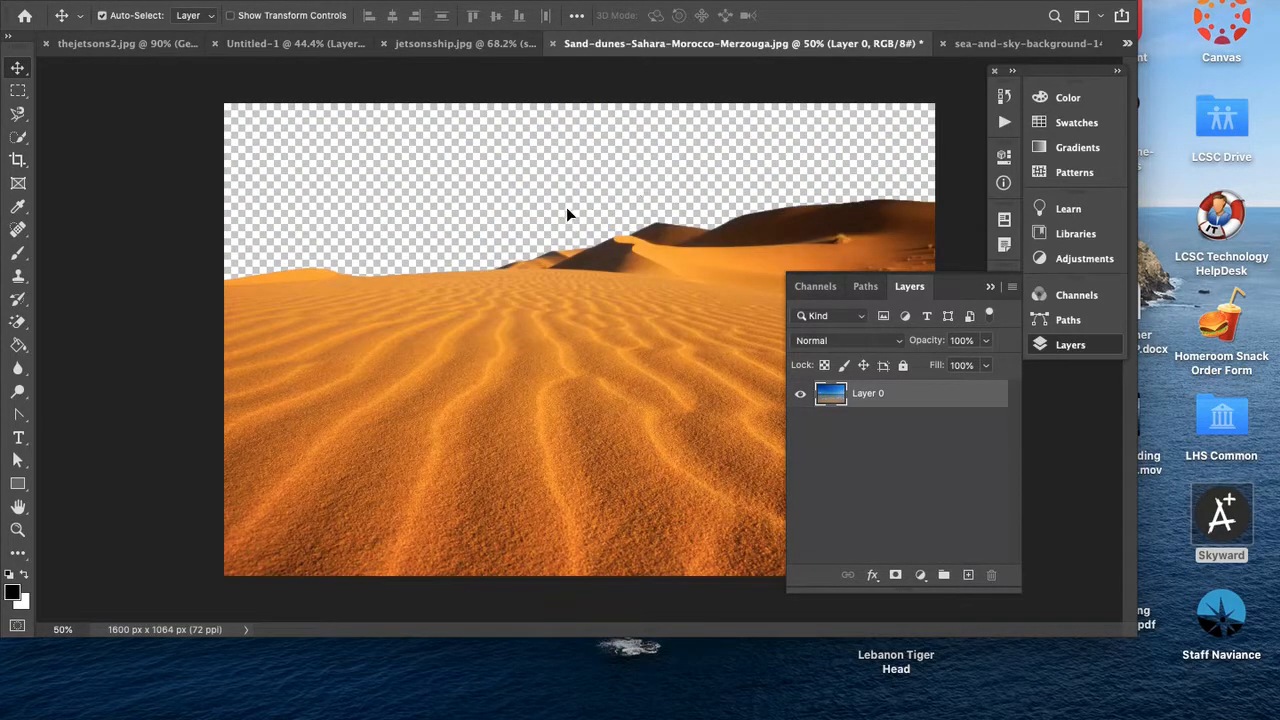
left_click_drag(567, 208, 567, 209)
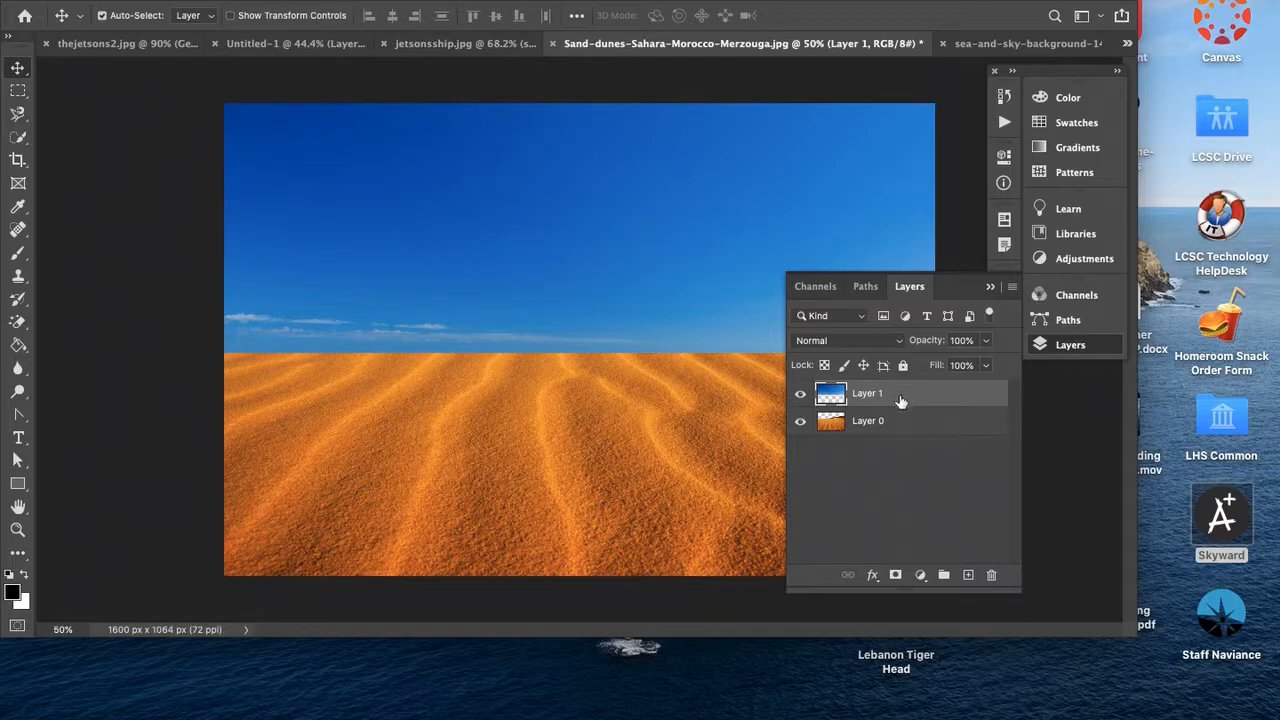
Place the new sky layer beneath the dunes layer and raise the sky so its clouds sit just above the dune ridge
left_click_drag(904, 402, 904, 440)
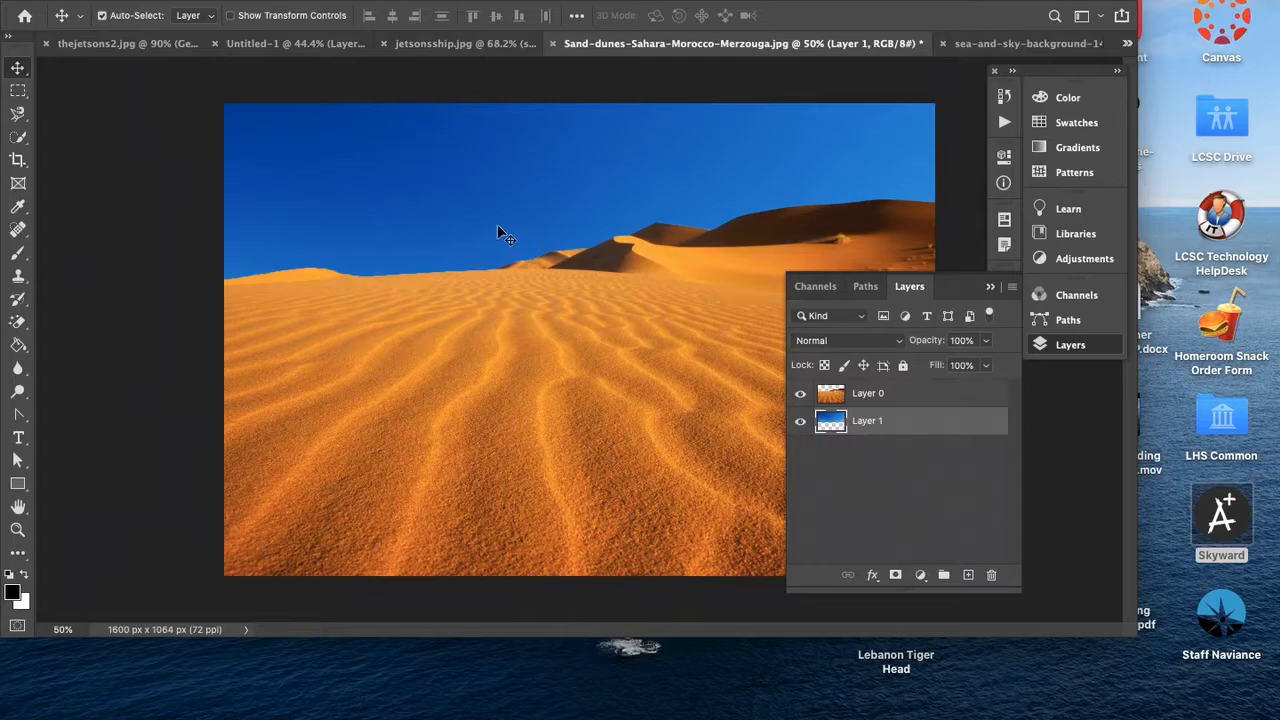
left_click_drag(469, 182, 471, 116)
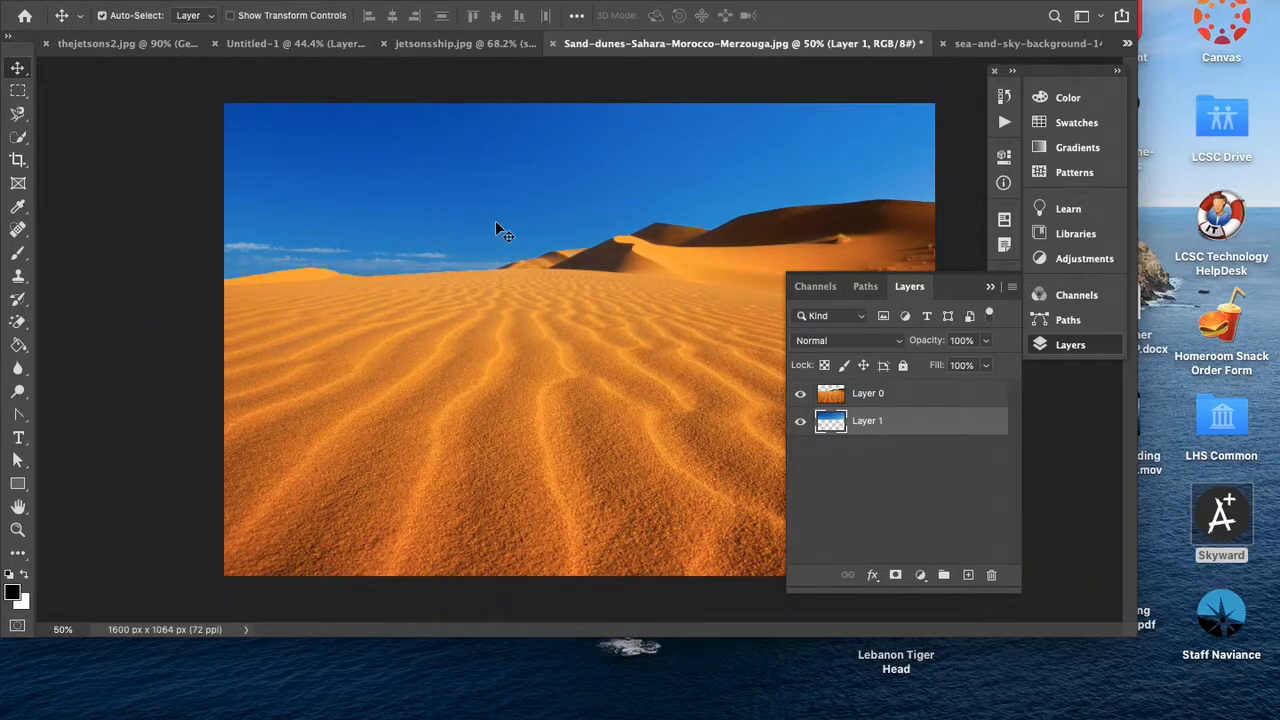
Transform the sky selection in the sea image into a cloudless strip along its right edge, down to the horizon, about 24% of the original width
left_click(975, 43)
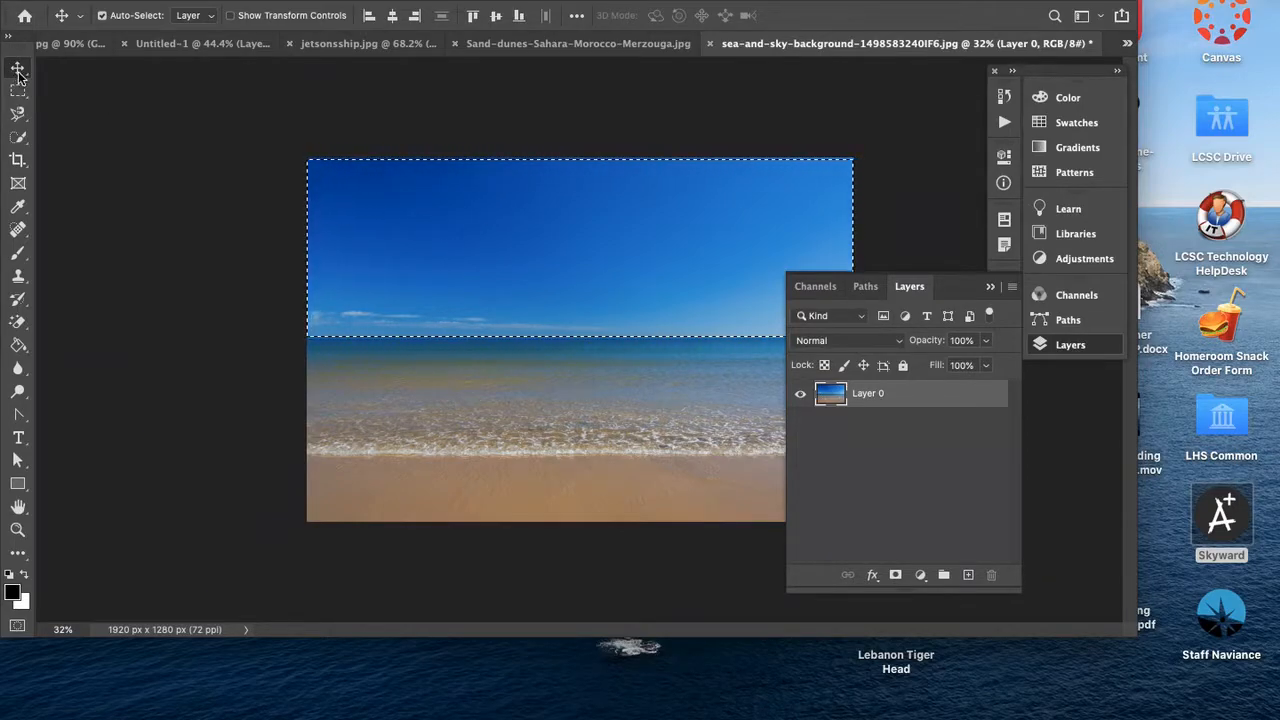
left_click(366, 0)
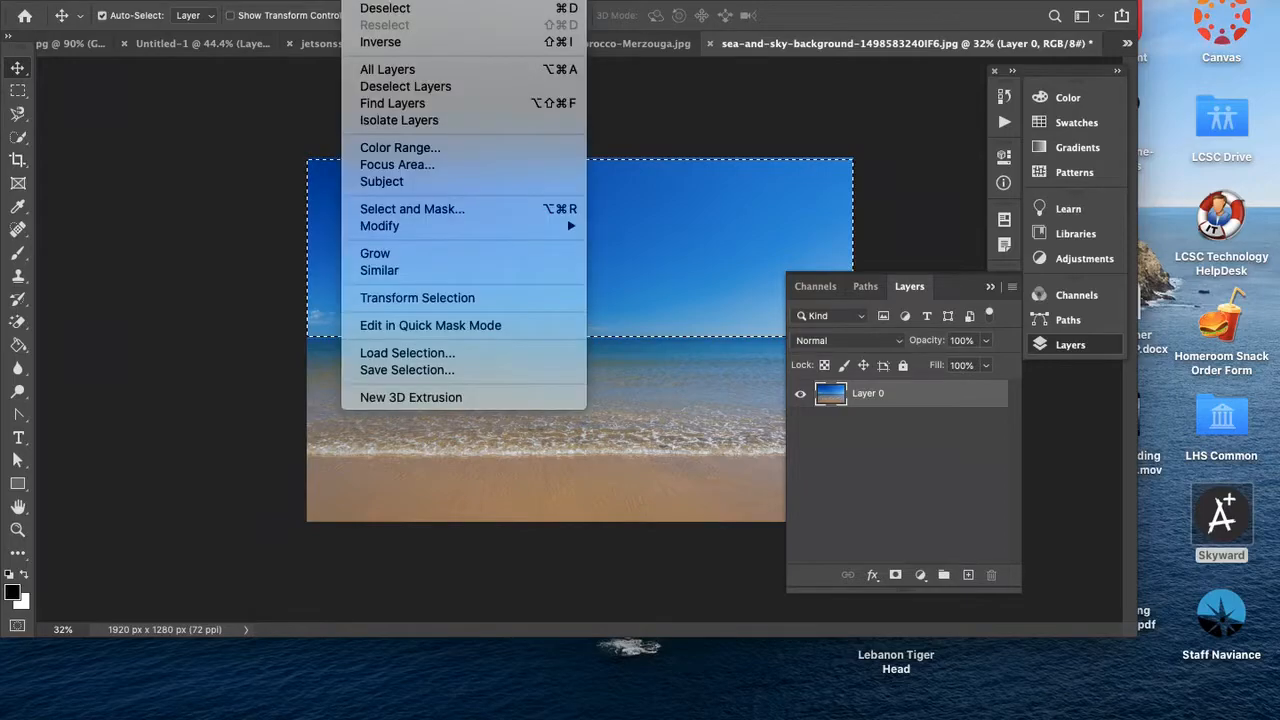
left_click(440, 297)
left_click_drag(300, 249, 594, 208)
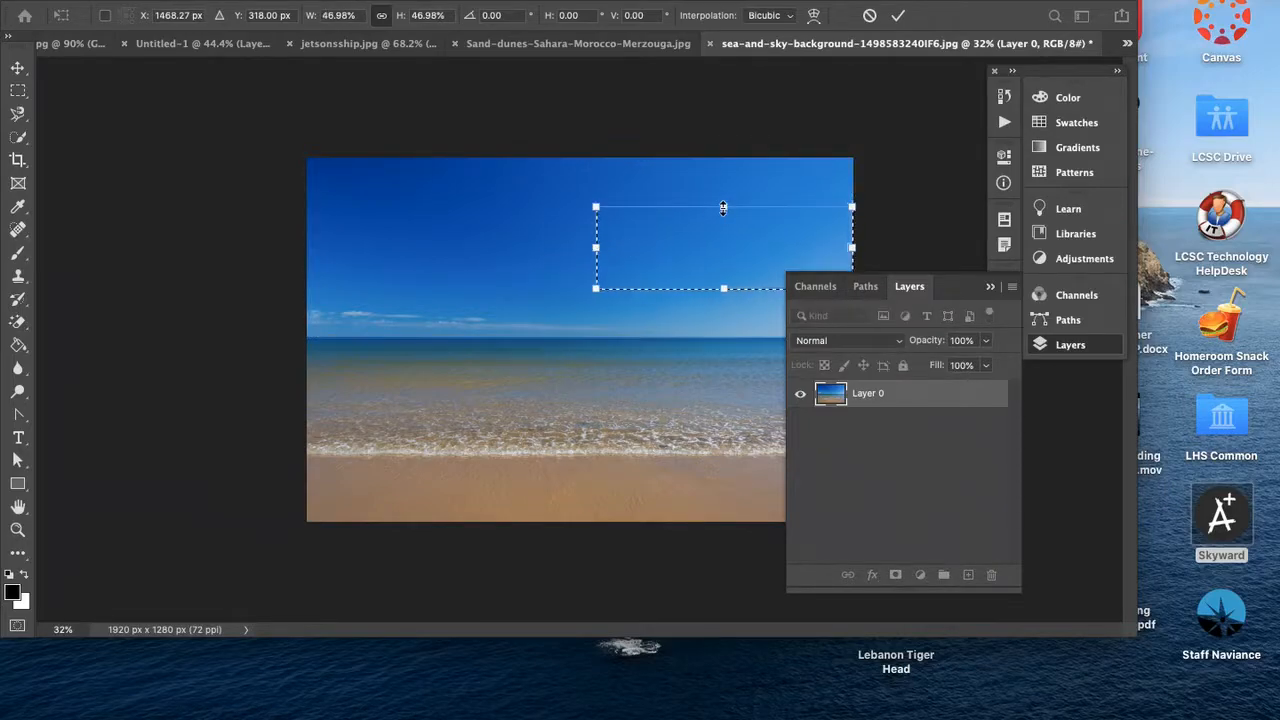
left_click_drag(723, 208, 723, 157)
left_click_drag(596, 223, 691, 222)
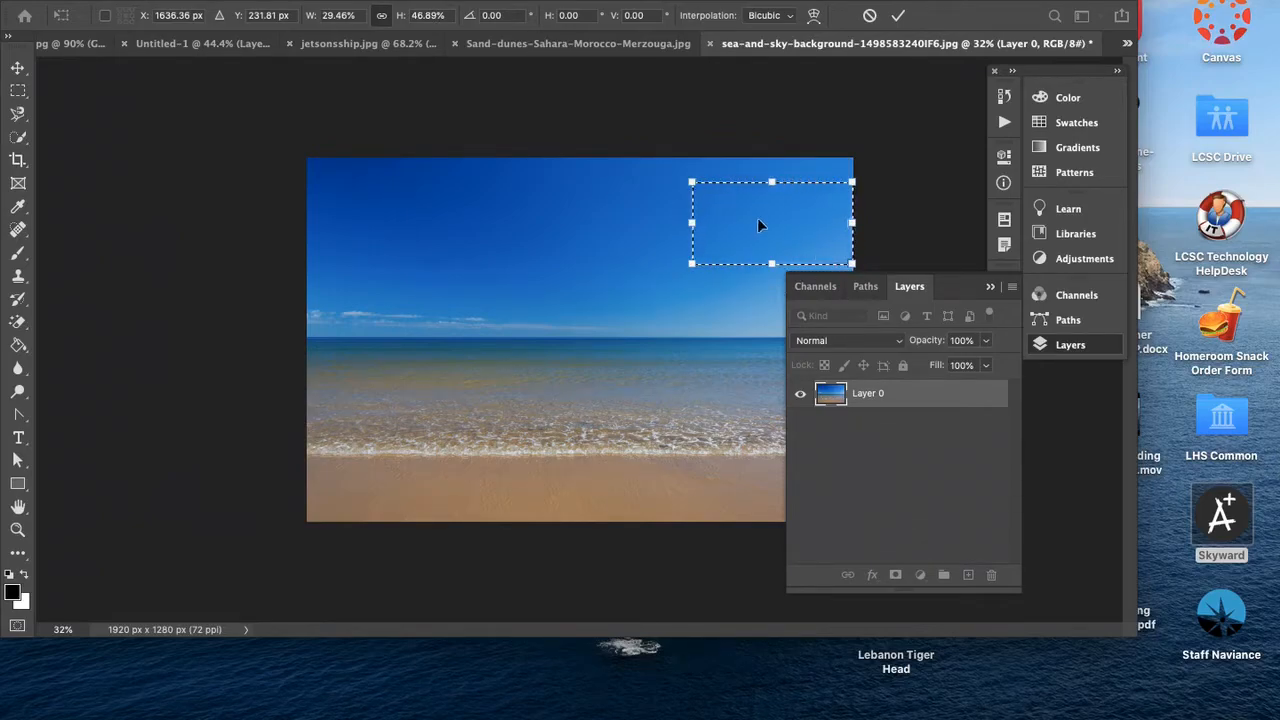
left_click_drag(771, 182, 770, 159)
left_click_drag(769, 268, 769, 339)
left_click_drag(694, 247, 722, 250)
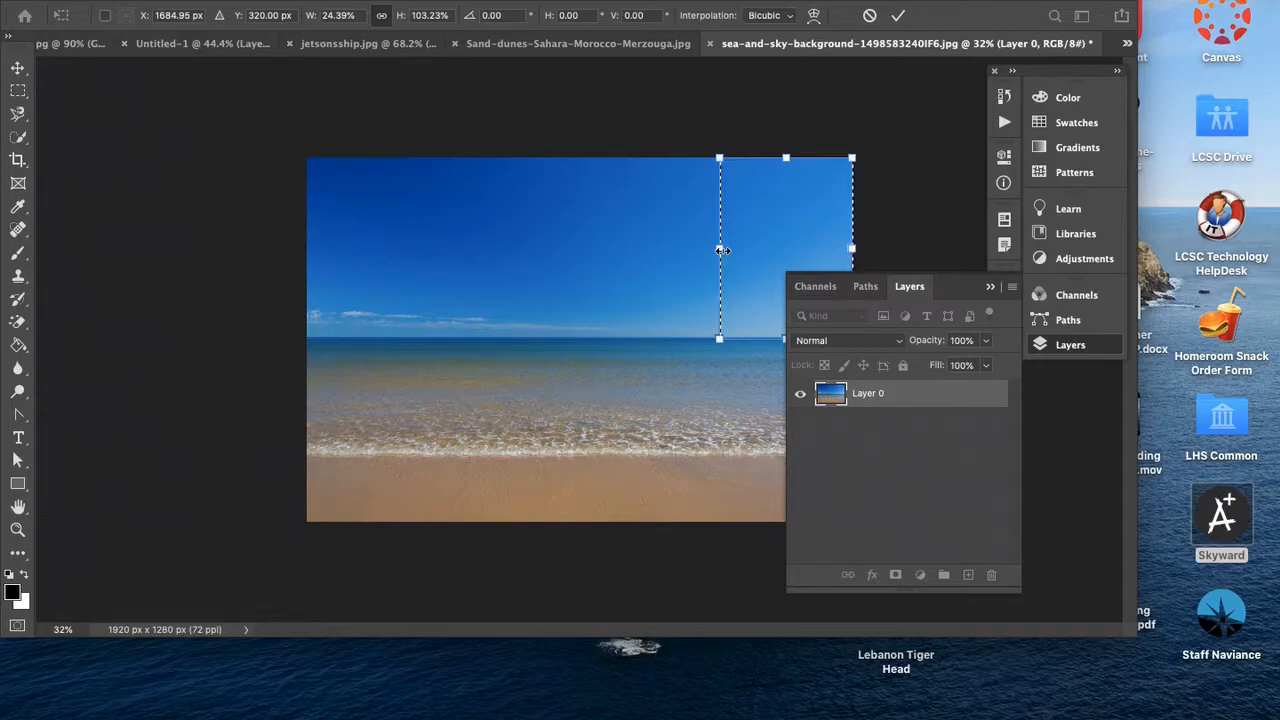
key("Return")
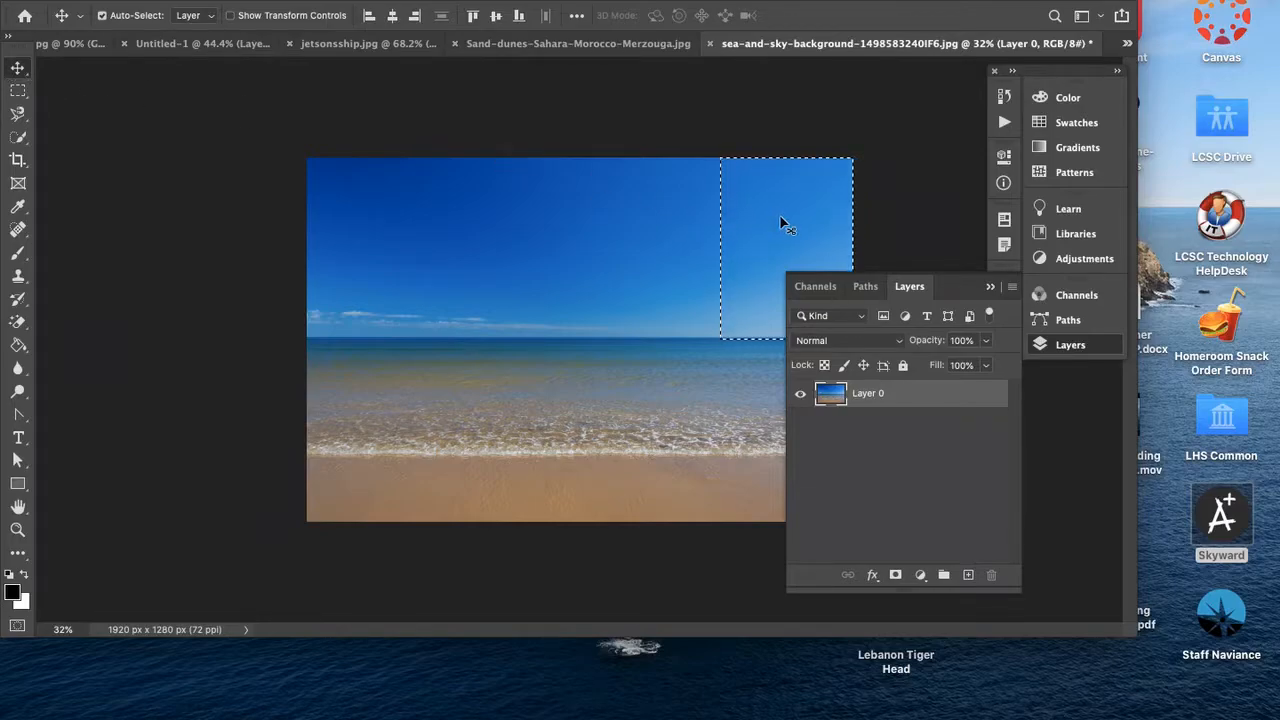
Copy the sky strip into the sand dunes document and stretch it to about 342% width so it spans the whole canvas
left_click_drag(754, 197, 324, 182)
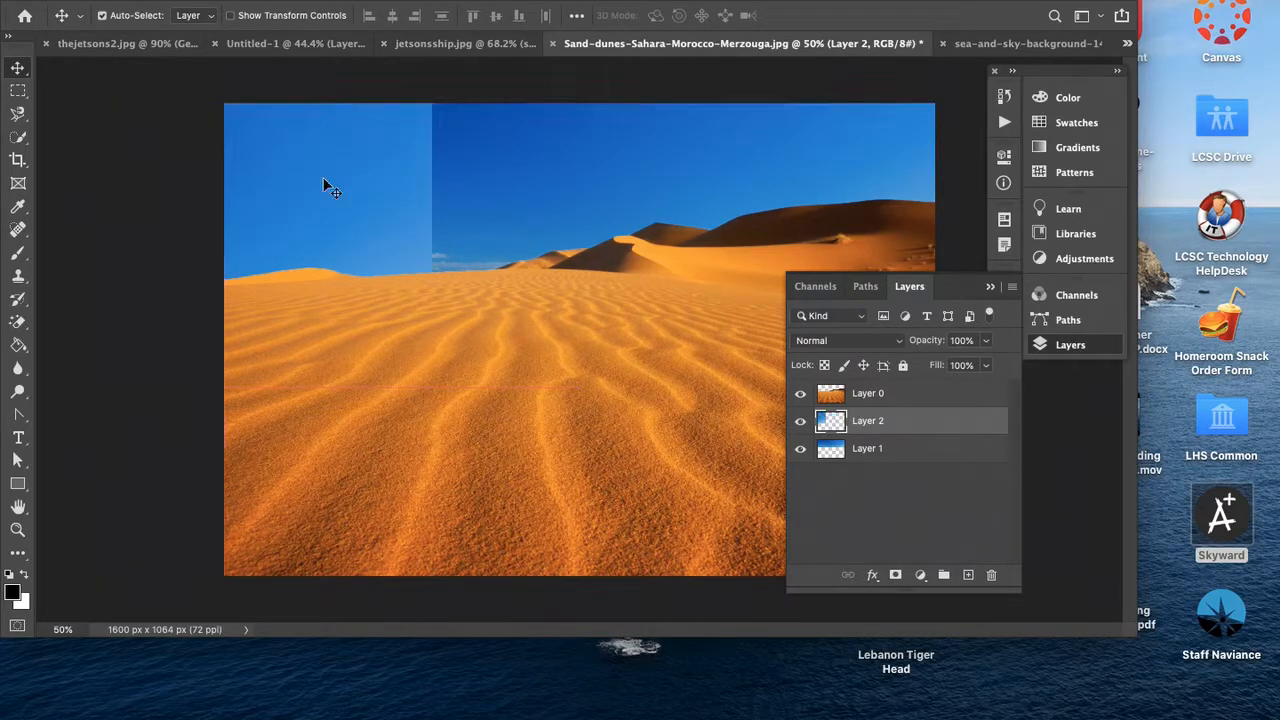
key("super+t")
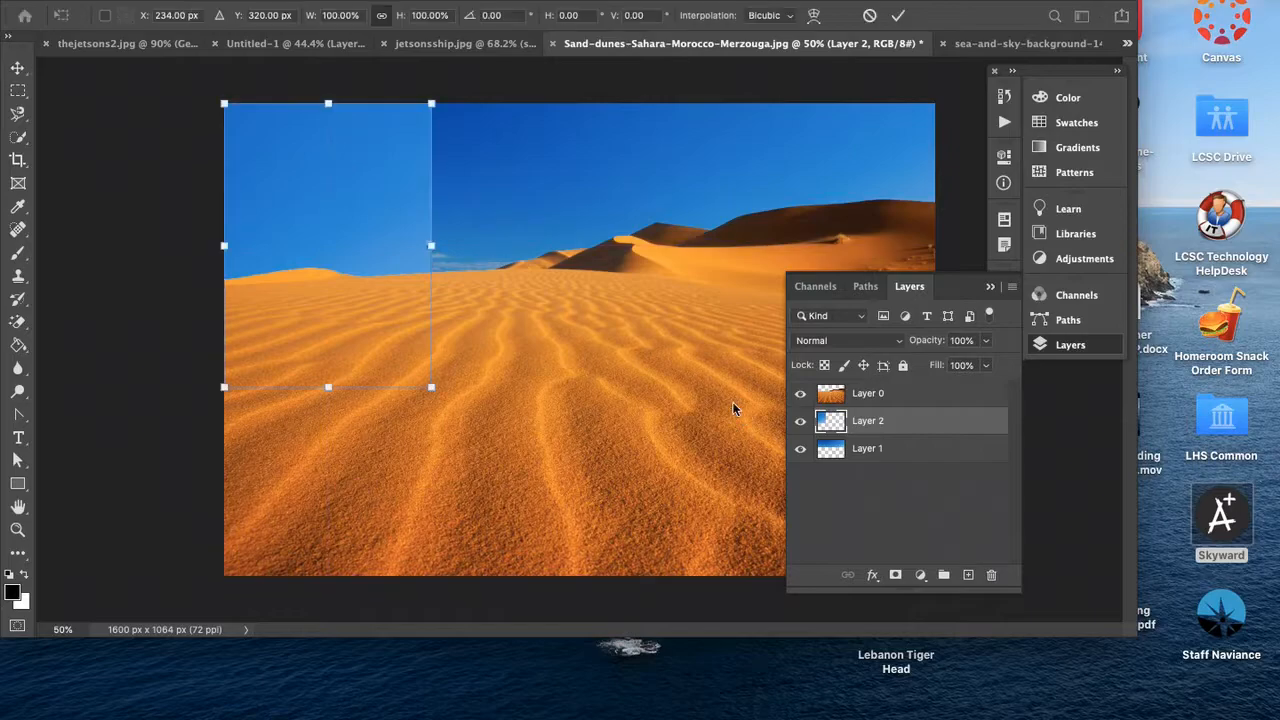
left_click_drag(431, 246, 942, 226)
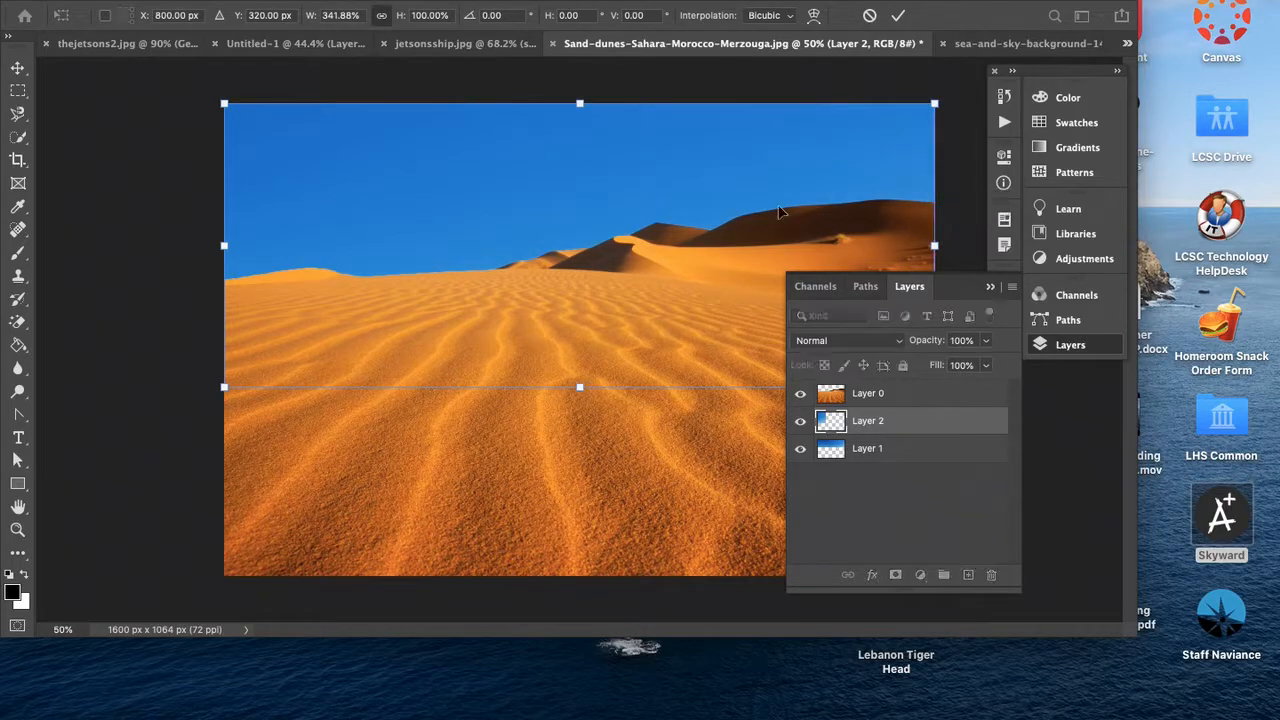
key("Return")
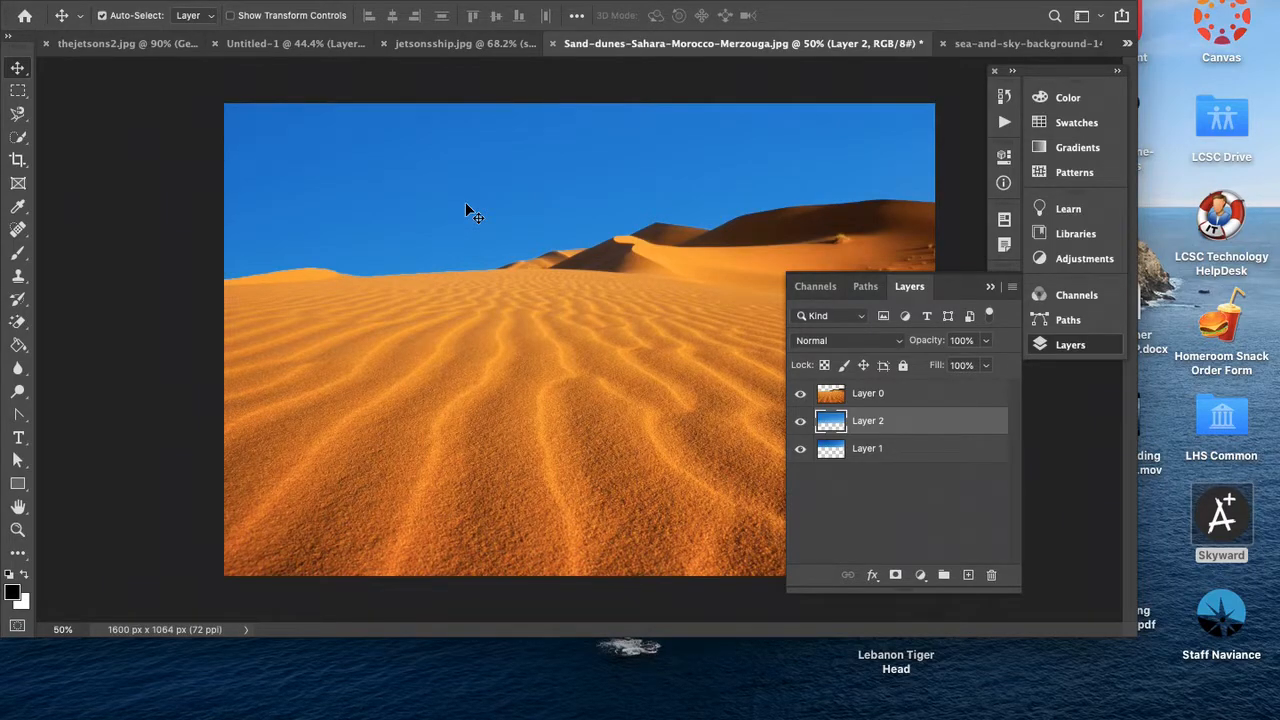
scroll(465, 202, "up", 3)
scroll(465, 202, "down", 2)
scroll(466, 205, "down", 1)
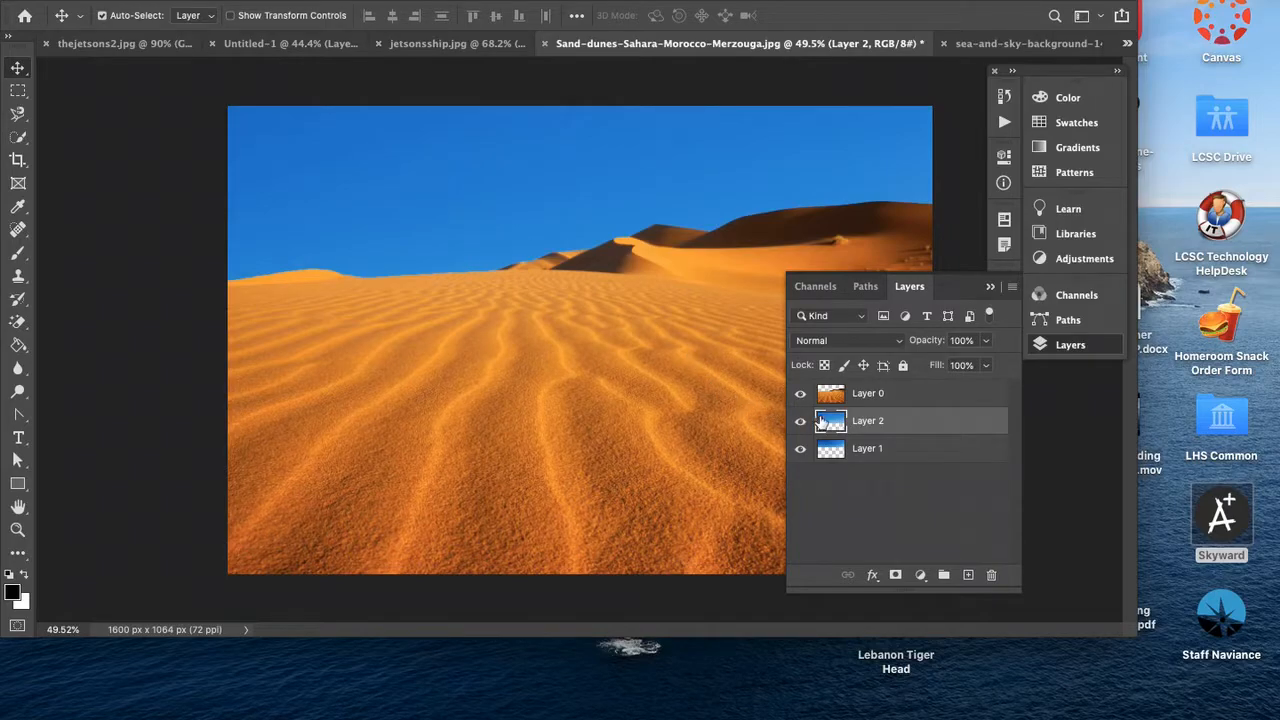
Delete the stretched cloudless sky layer from the dunes document and close the sea-and-sky image without saving changes
left_click(992, 575)
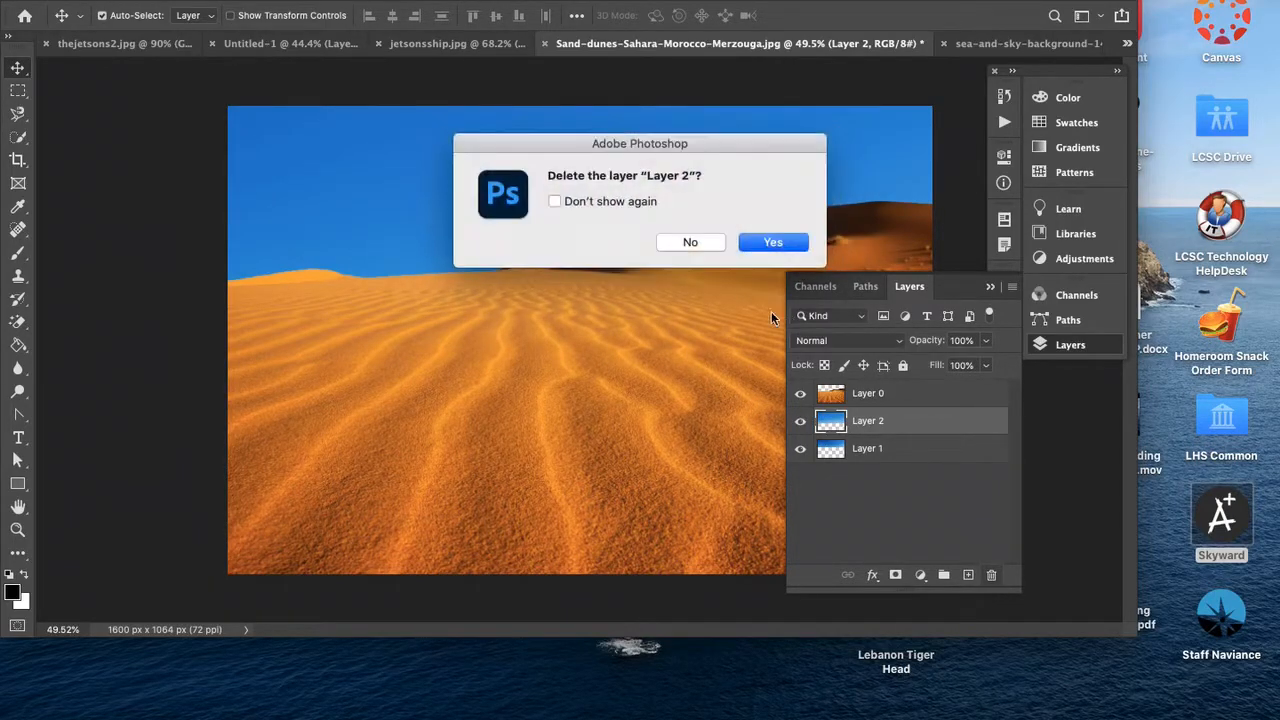
left_click(776, 243)
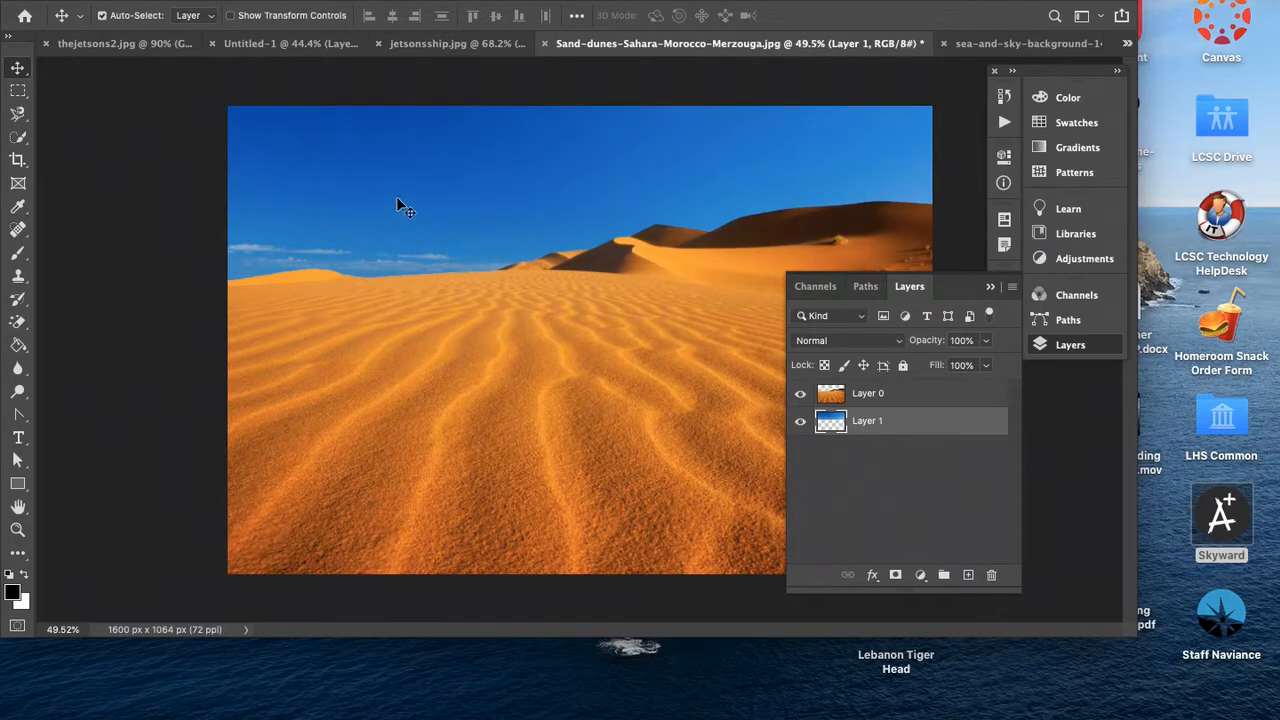
left_click(974, 46)
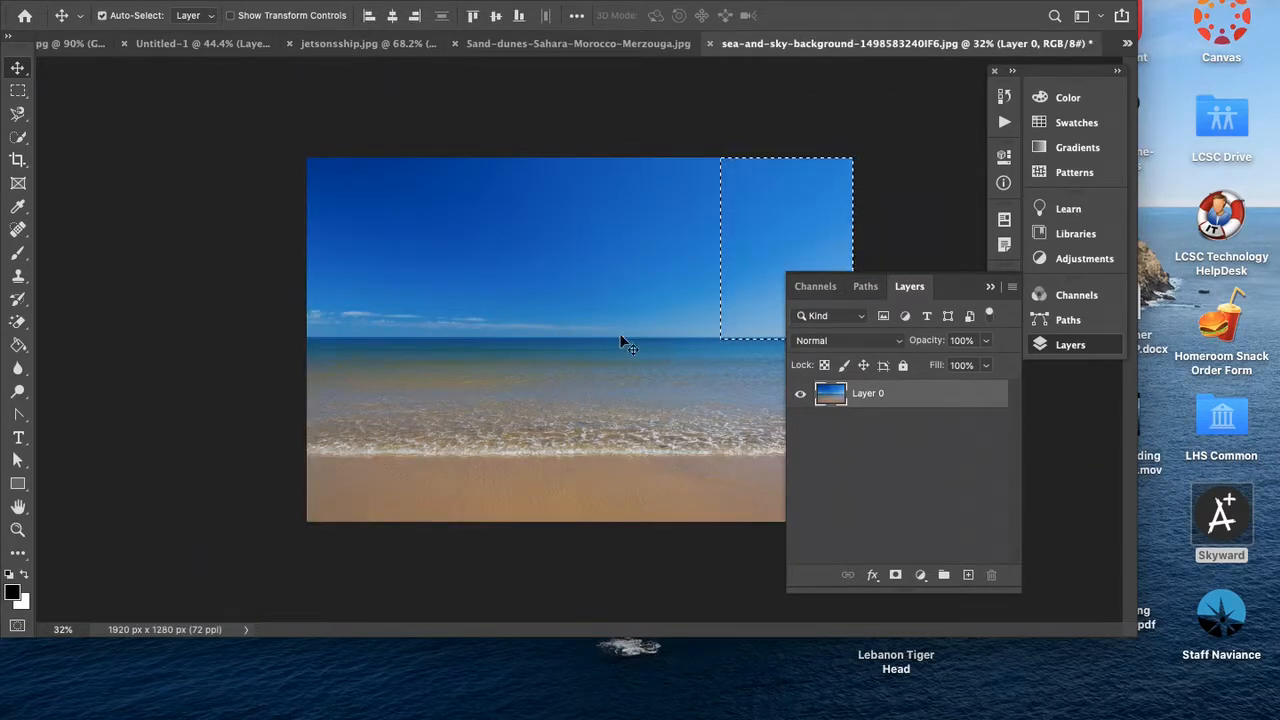
left_click(711, 43)
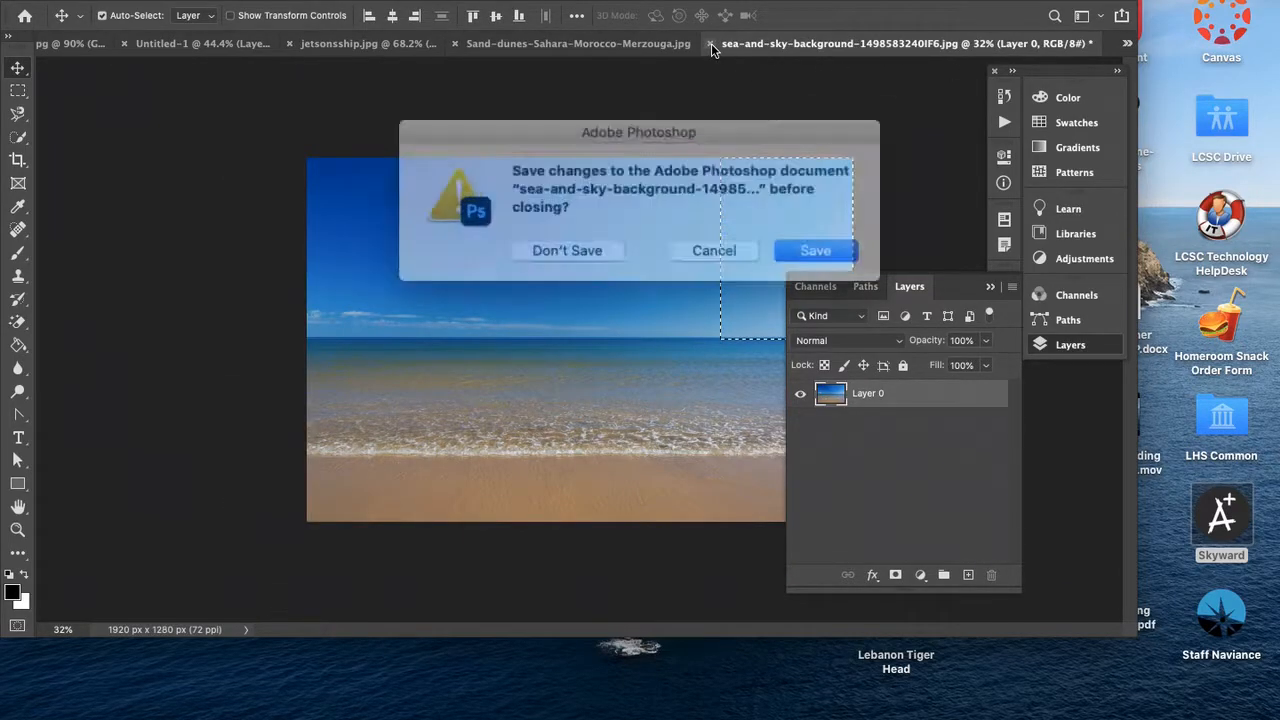
left_click(692, 242)
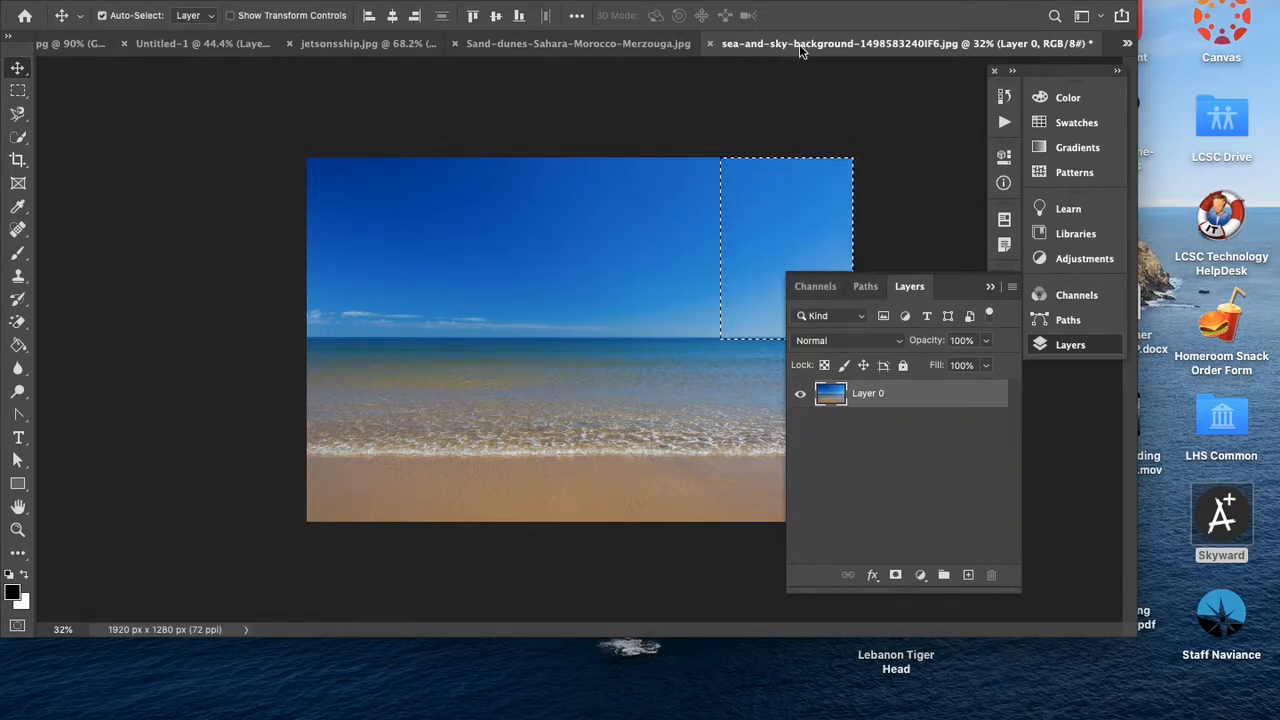
left_click(711, 43)
left_click(578, 241)
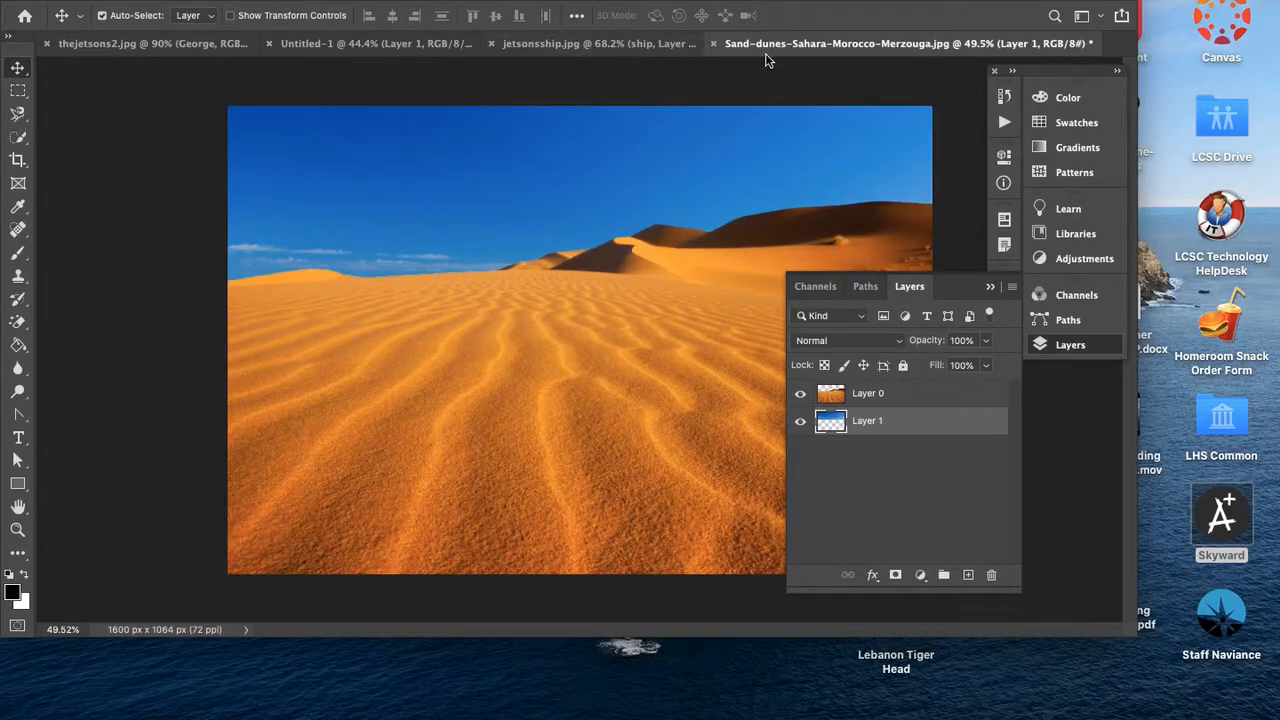
Copy the ship from jetsonsship.jpg into the sand dunes document, place its layer above the dunes, and shift the ship slightly toward the canvas centre
left_click(570, 43)
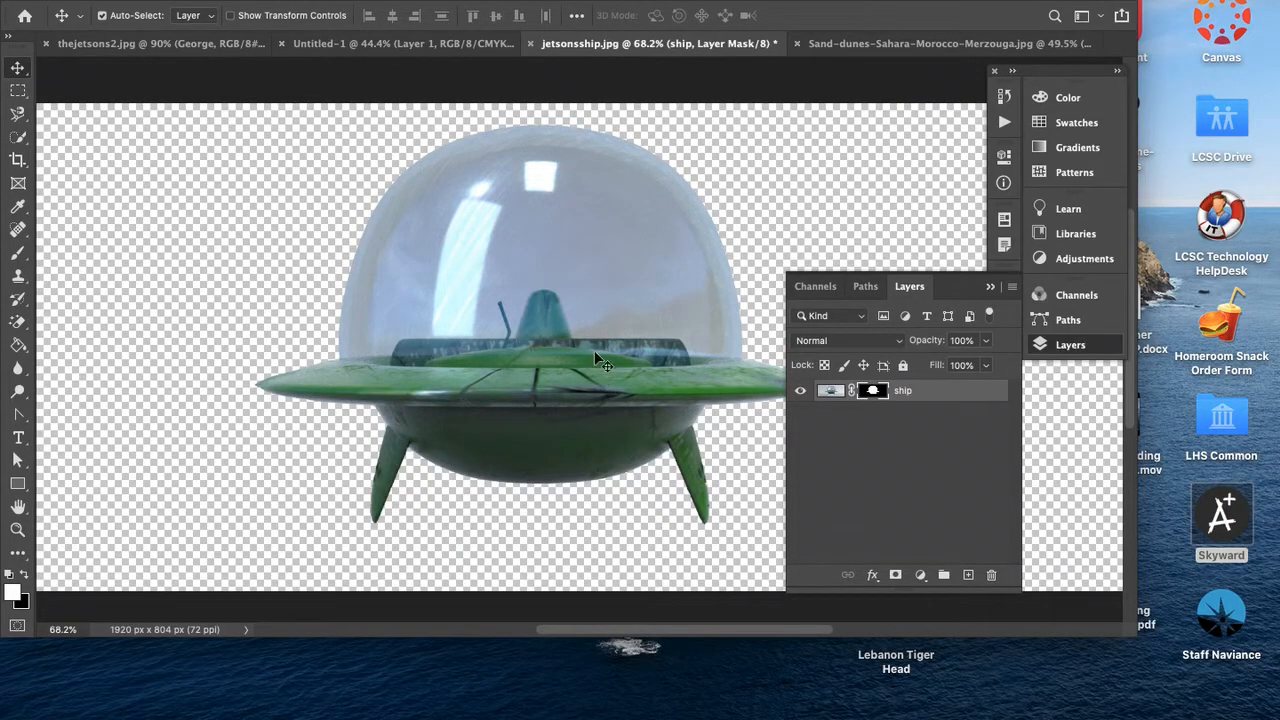
left_click_drag(552, 320, 468, 325)
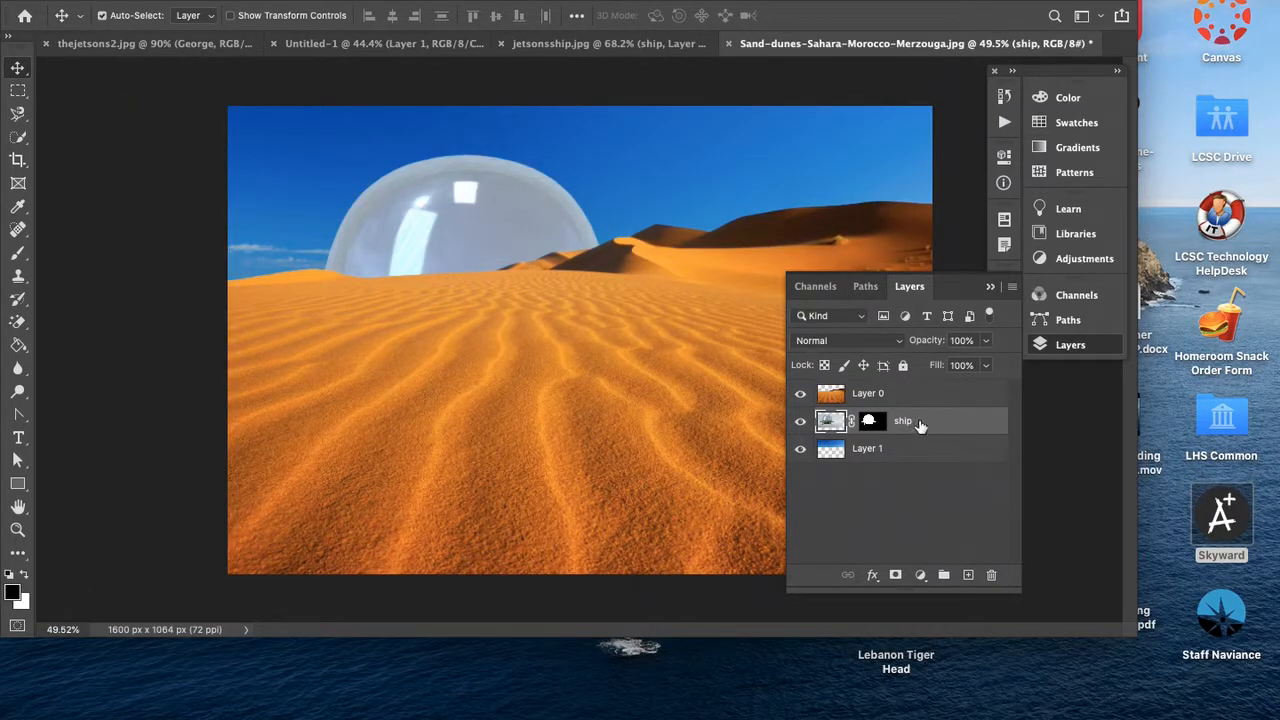
left_click_drag(920, 426, 915, 392)
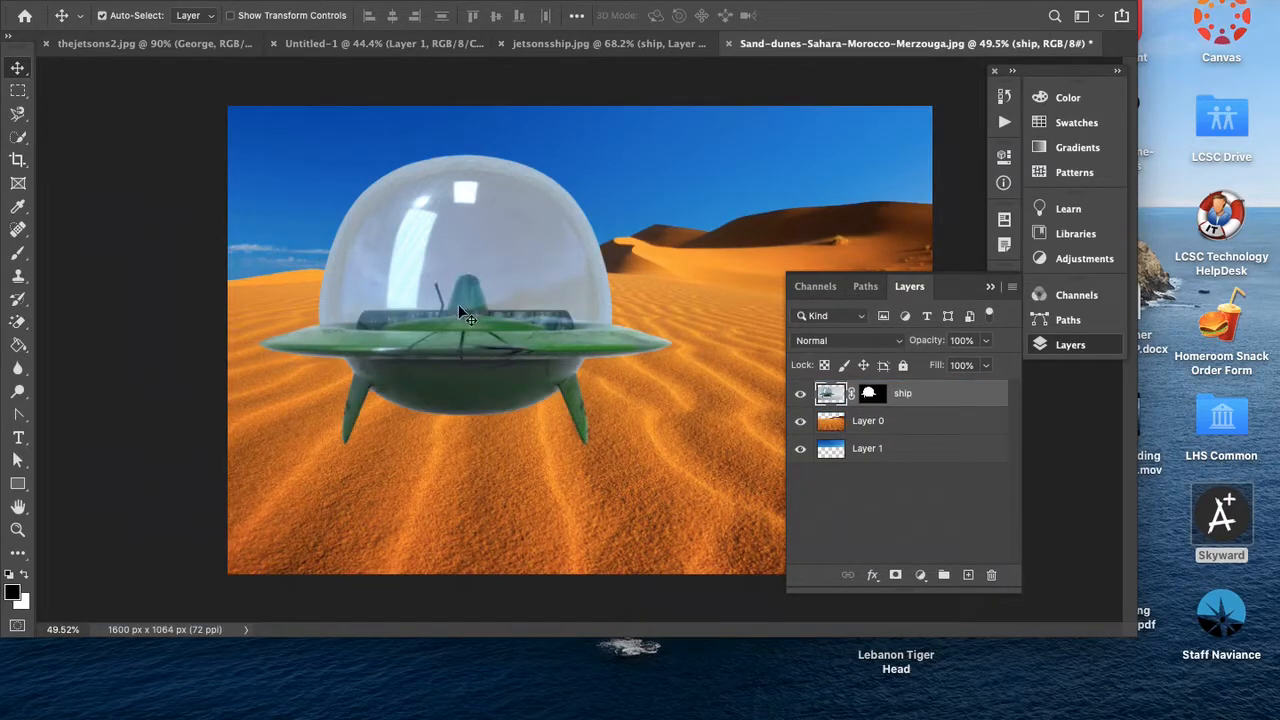
left_click_drag(458, 304, 490, 318)
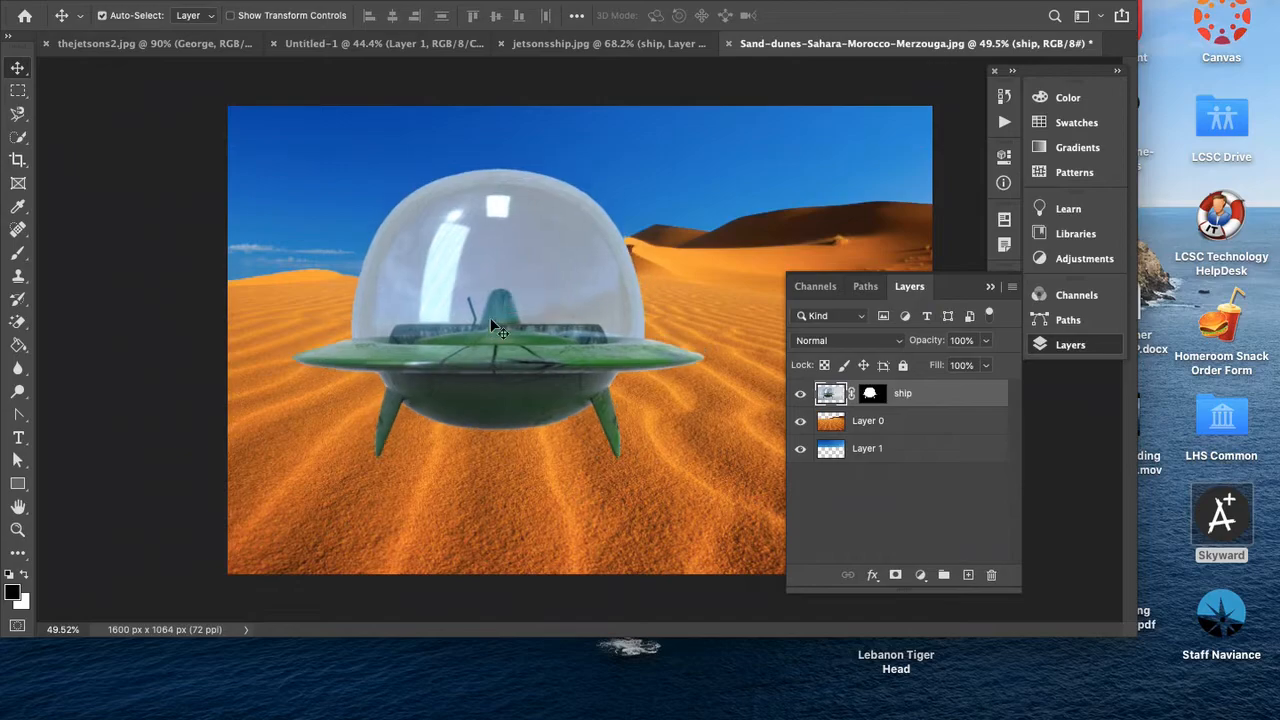
Scale the ship proportionally to less than half its size and place it on the sand near the left dune ridge
key("super+t")
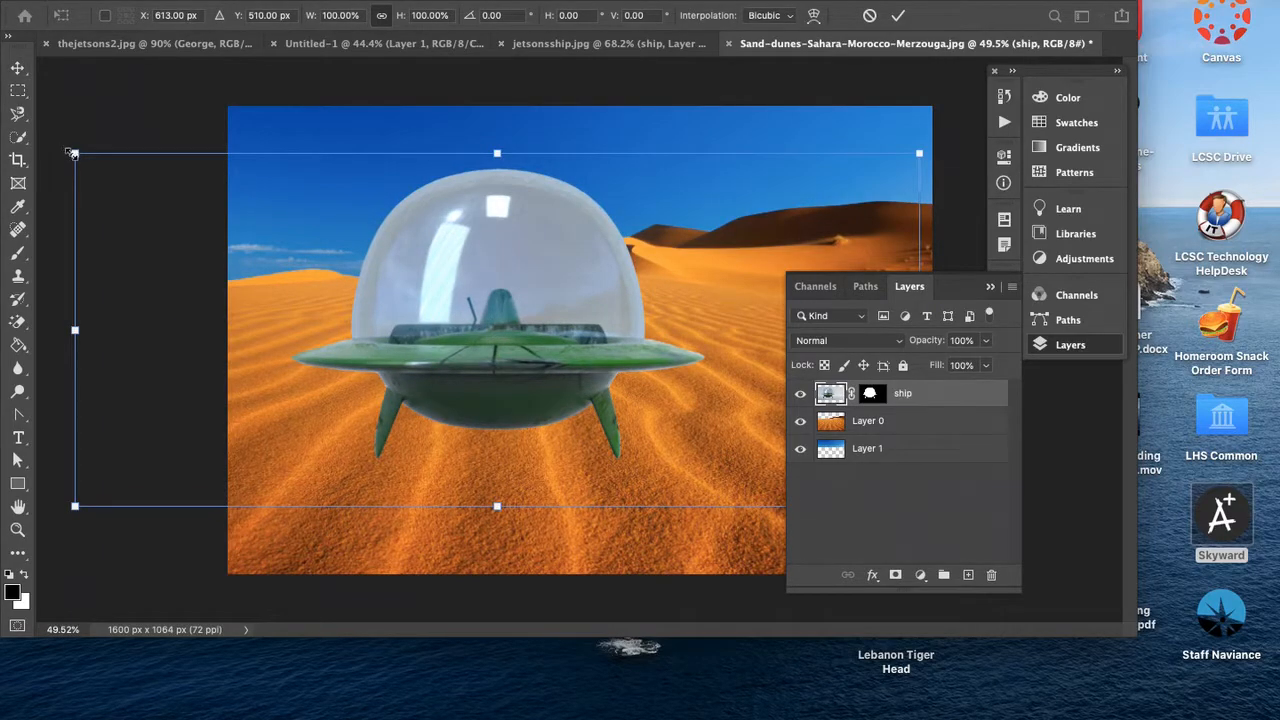
left_click_drag(74, 153, 437, 350)
key("super+z")
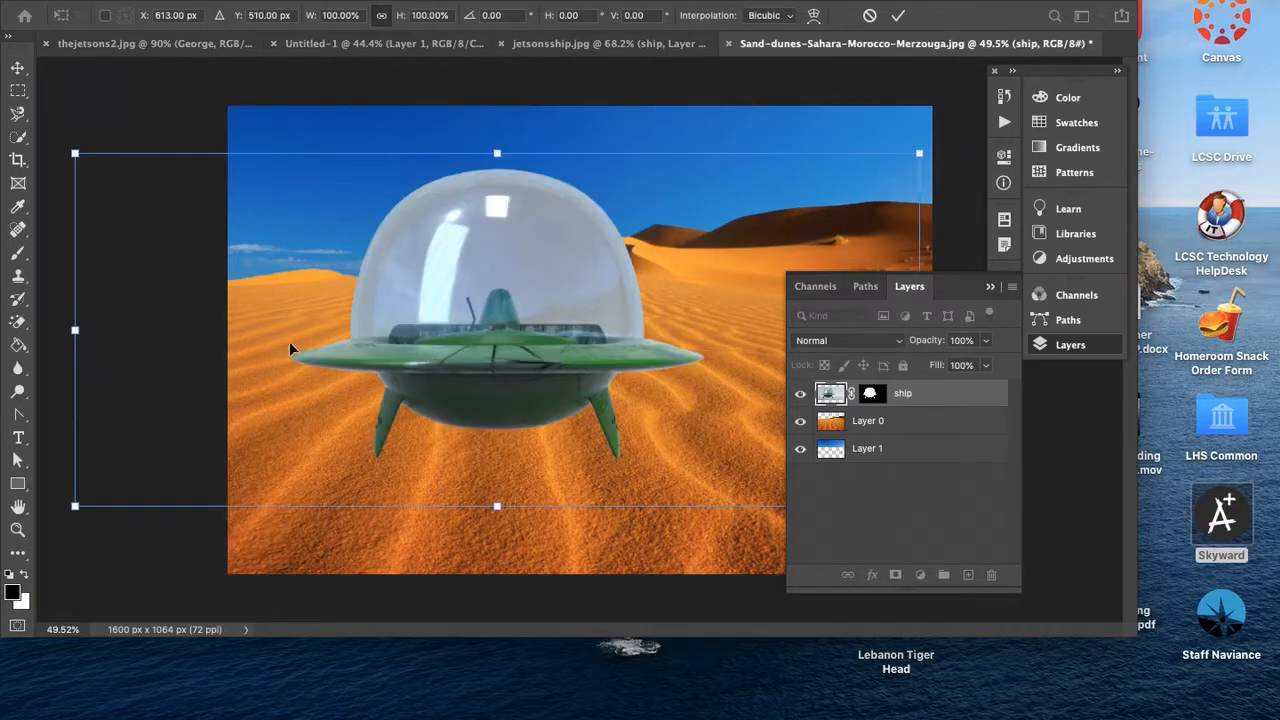
left_click_drag(74, 153, 543, 350)
left_click_drag(704, 434, 398, 352)
key("Return")
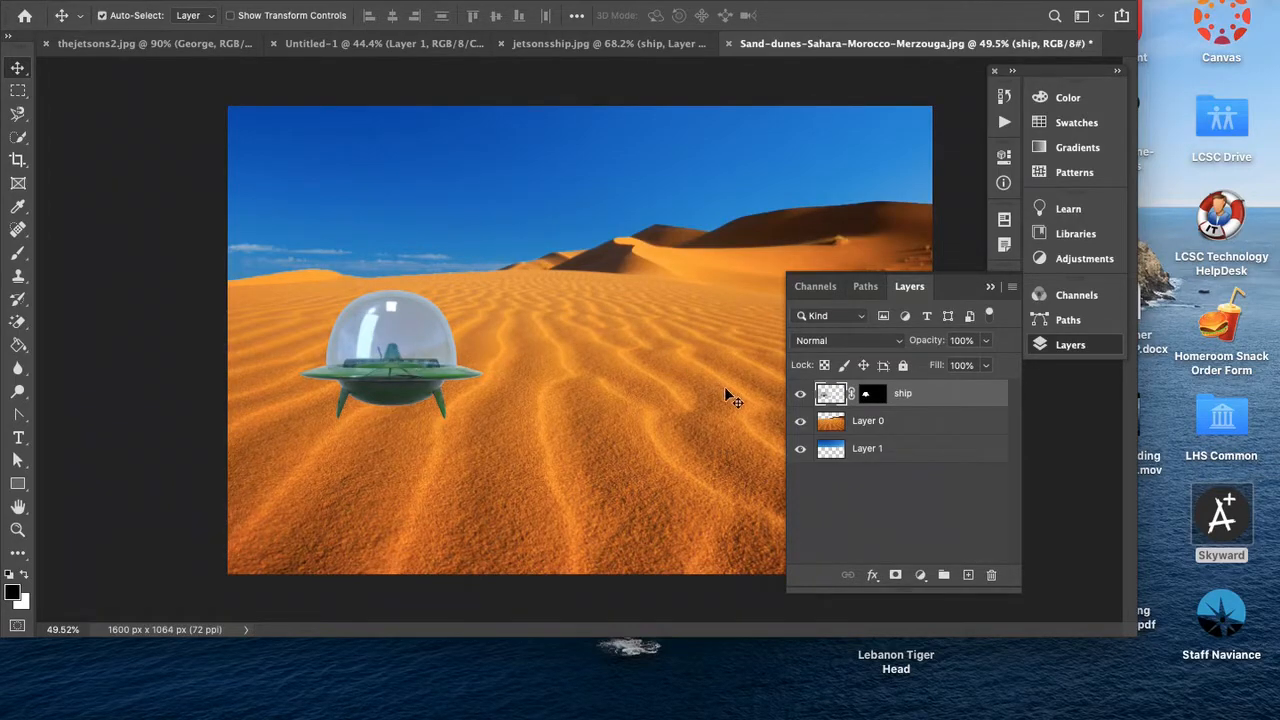
left_click_drag(396, 340, 408, 320)
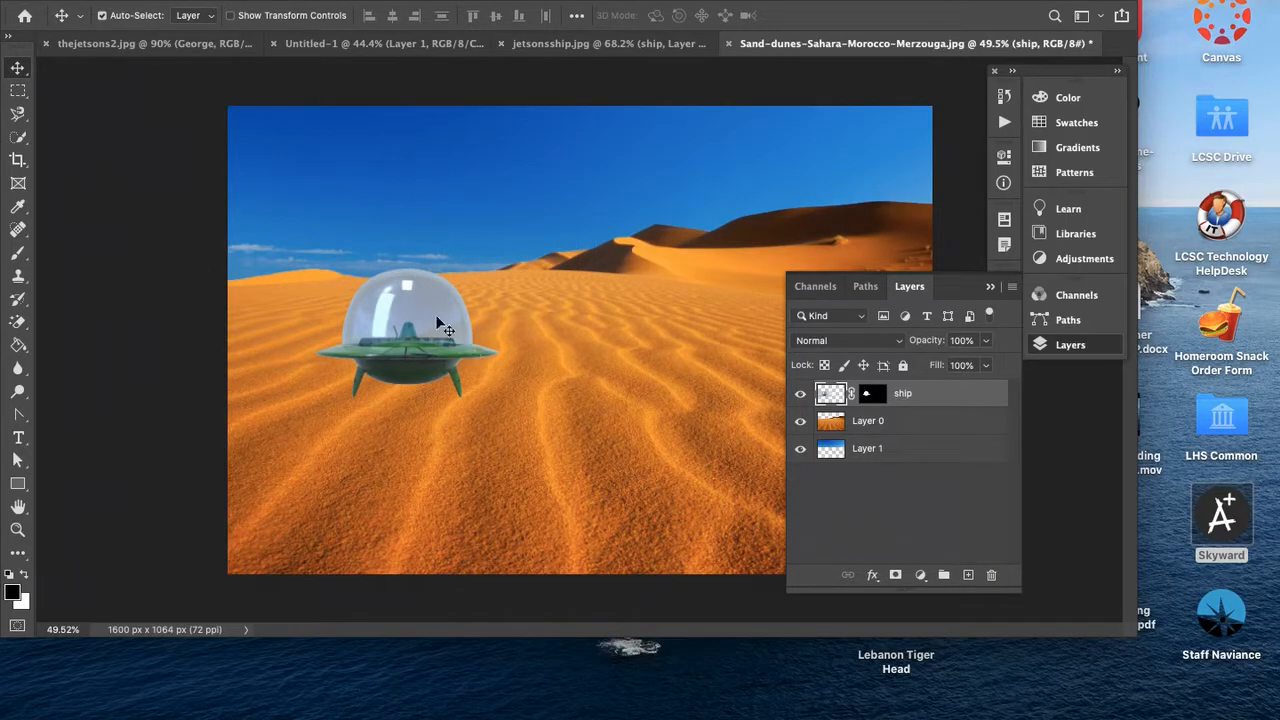
Apply Color Balance to the ship, shifting the midtones toward green by +28 and the shadows by +22
left_click(218, 0)
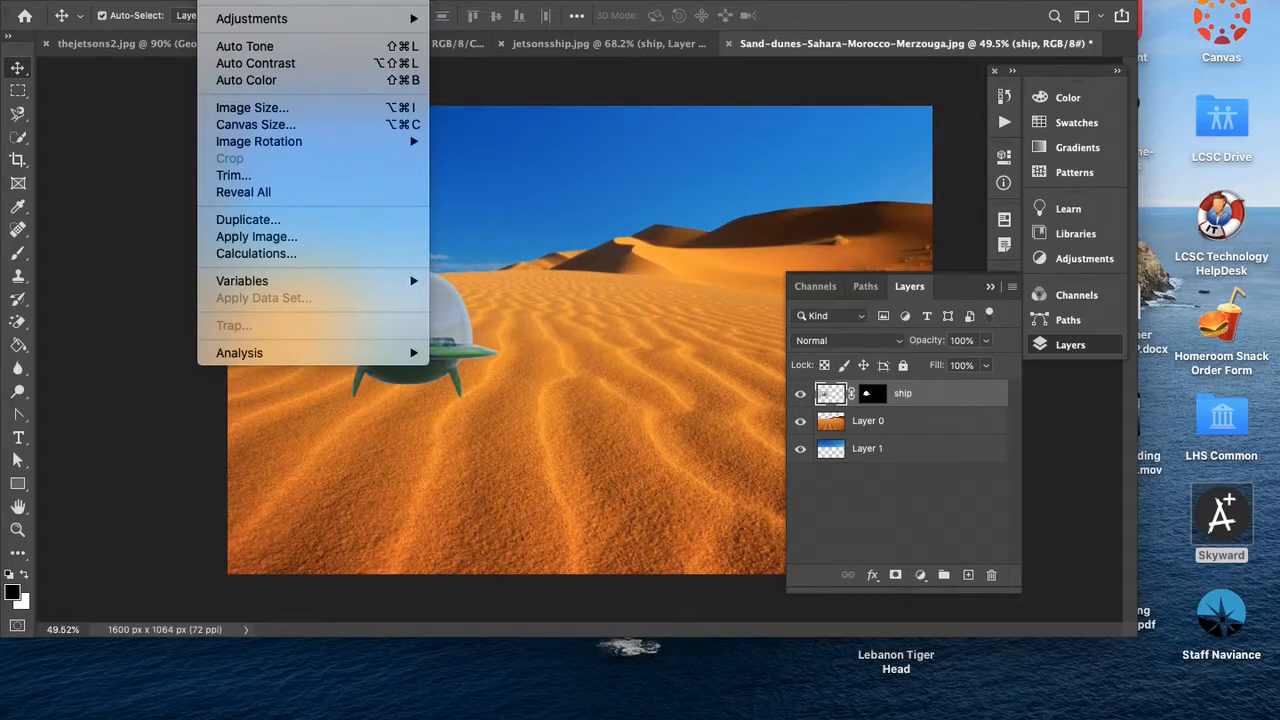
mouse_move(254, 24)
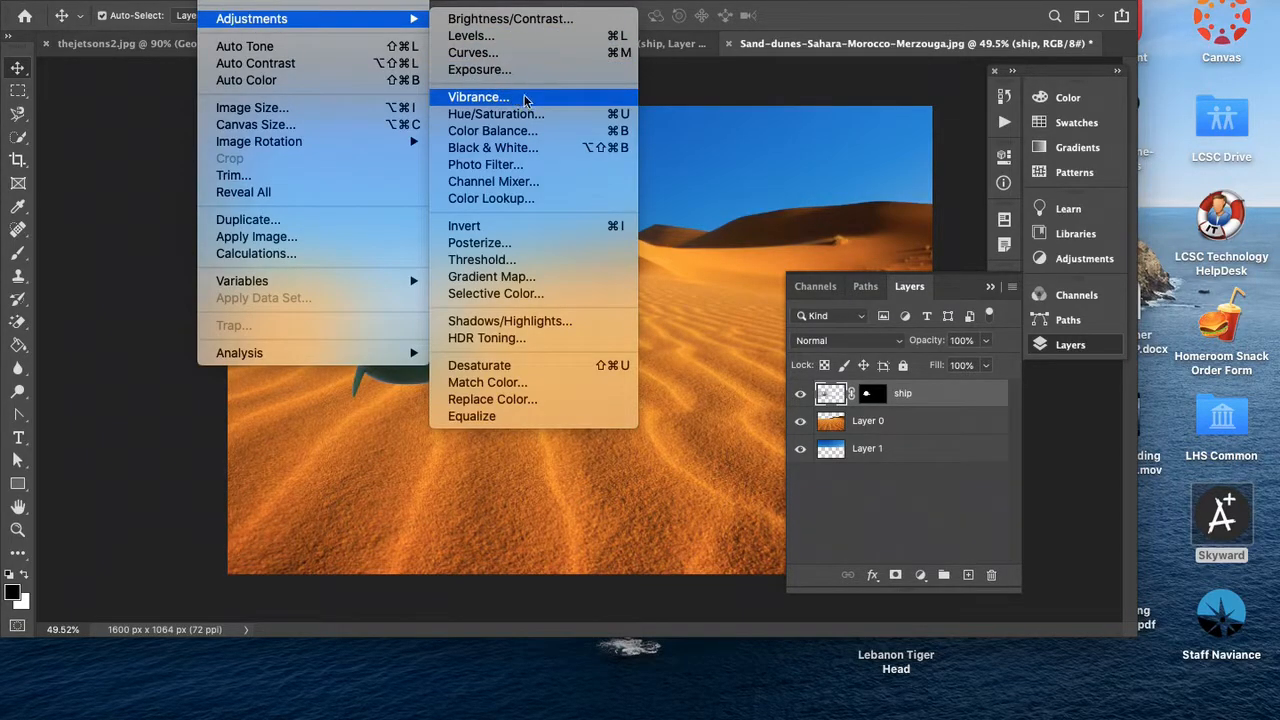
left_click(532, 131)
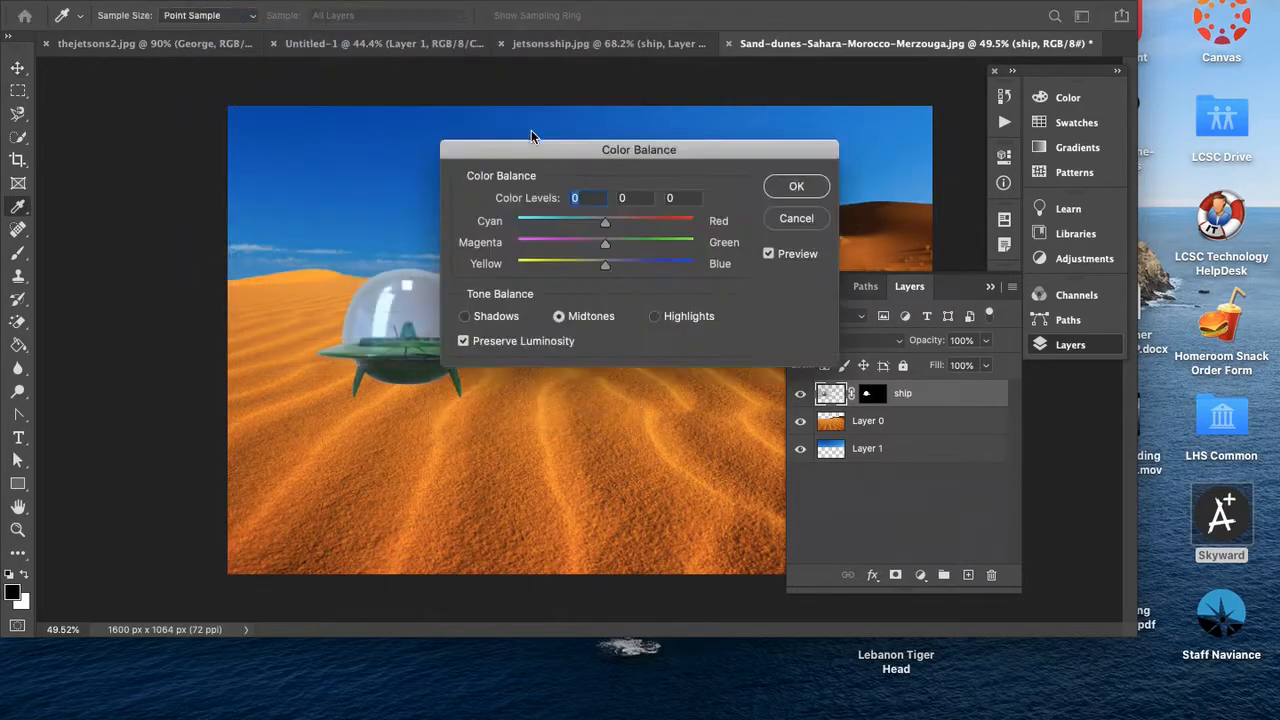
left_click_drag(565, 154, 609, 157)
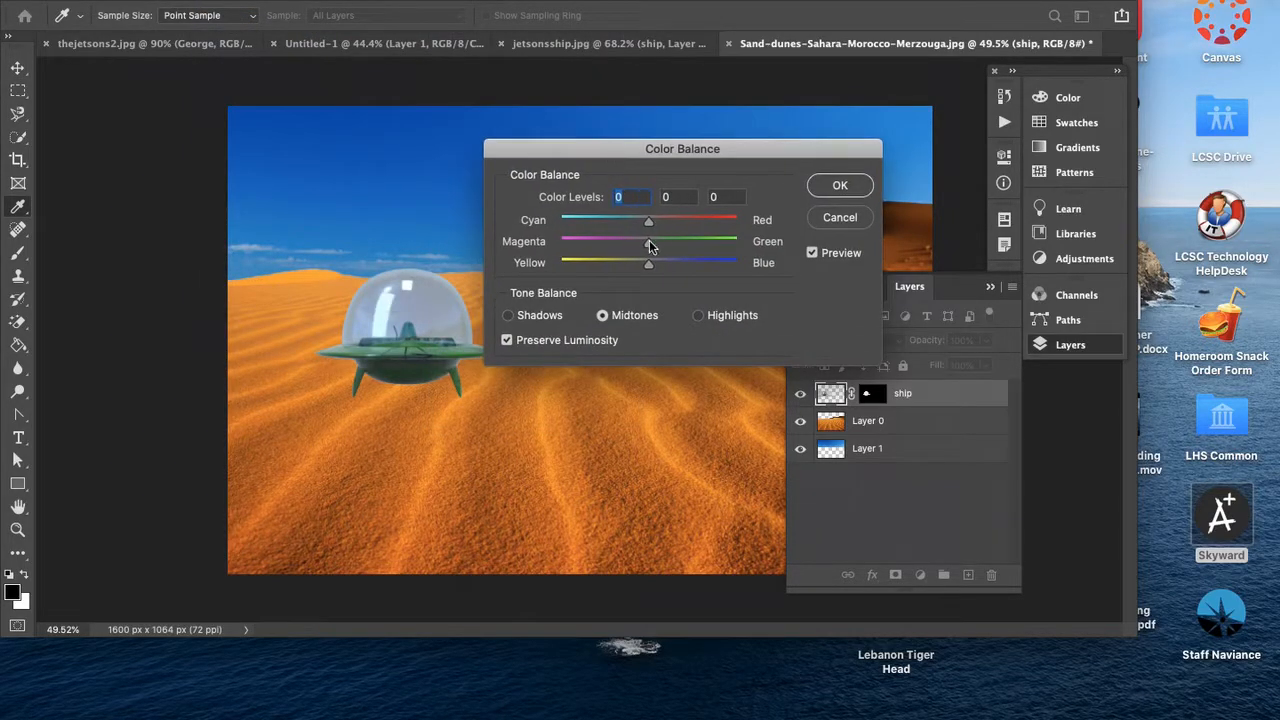
left_click_drag(649, 246, 675, 249)
left_click_drag(675, 249, 675, 249)
left_click(508, 316)
left_click_drag(650, 245, 671, 250)
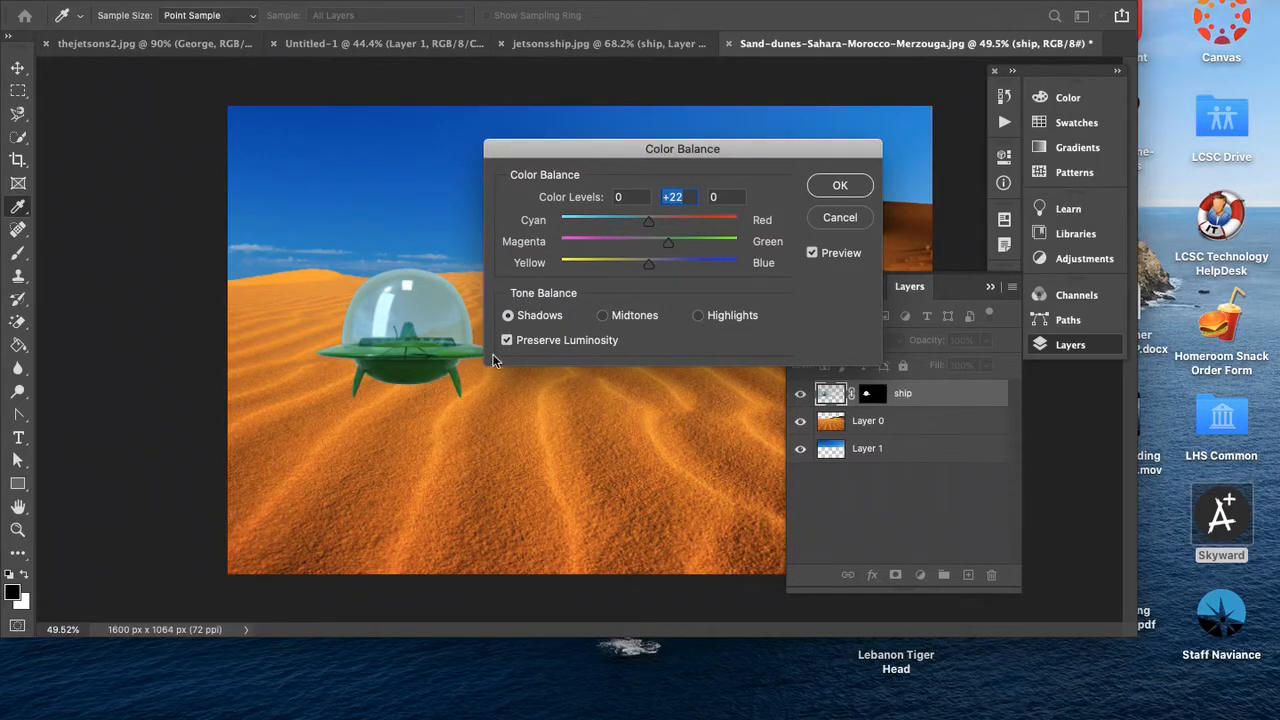
Shift the ship's highlights toward cyan by about -27, green by +1 and blue by +21
left_click(700, 317)
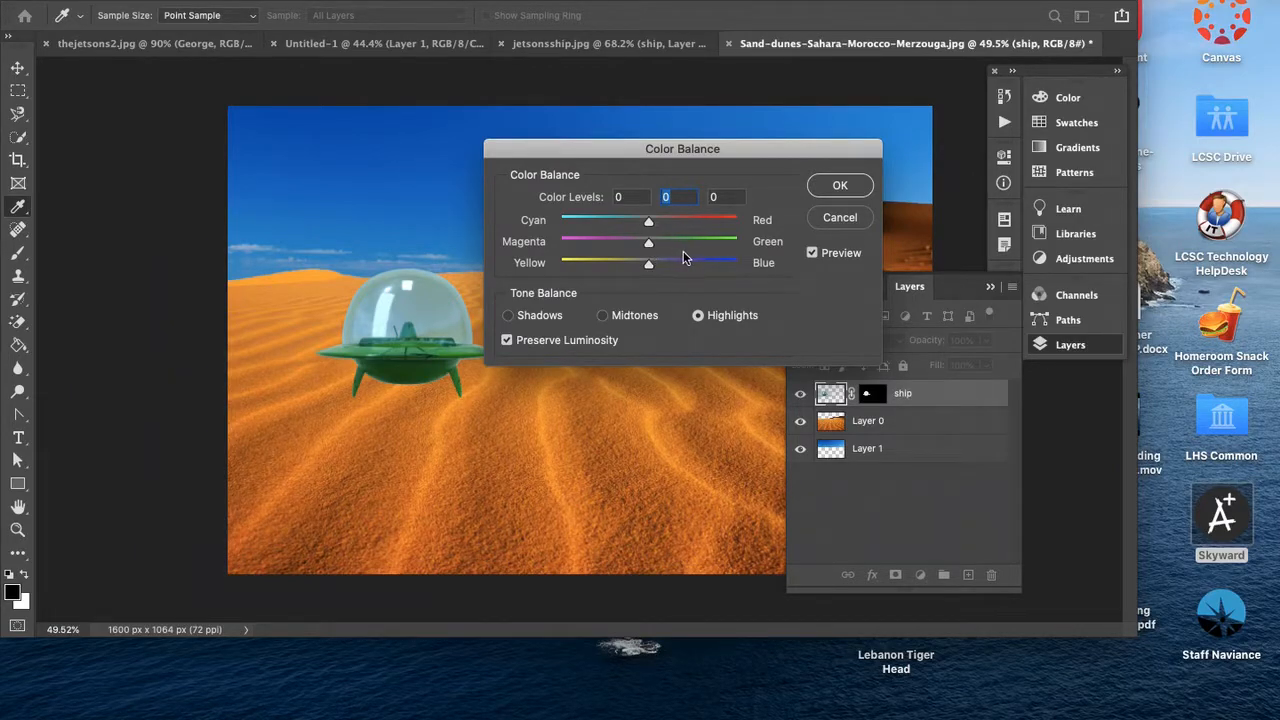
left_click_drag(652, 245, 620, 227)
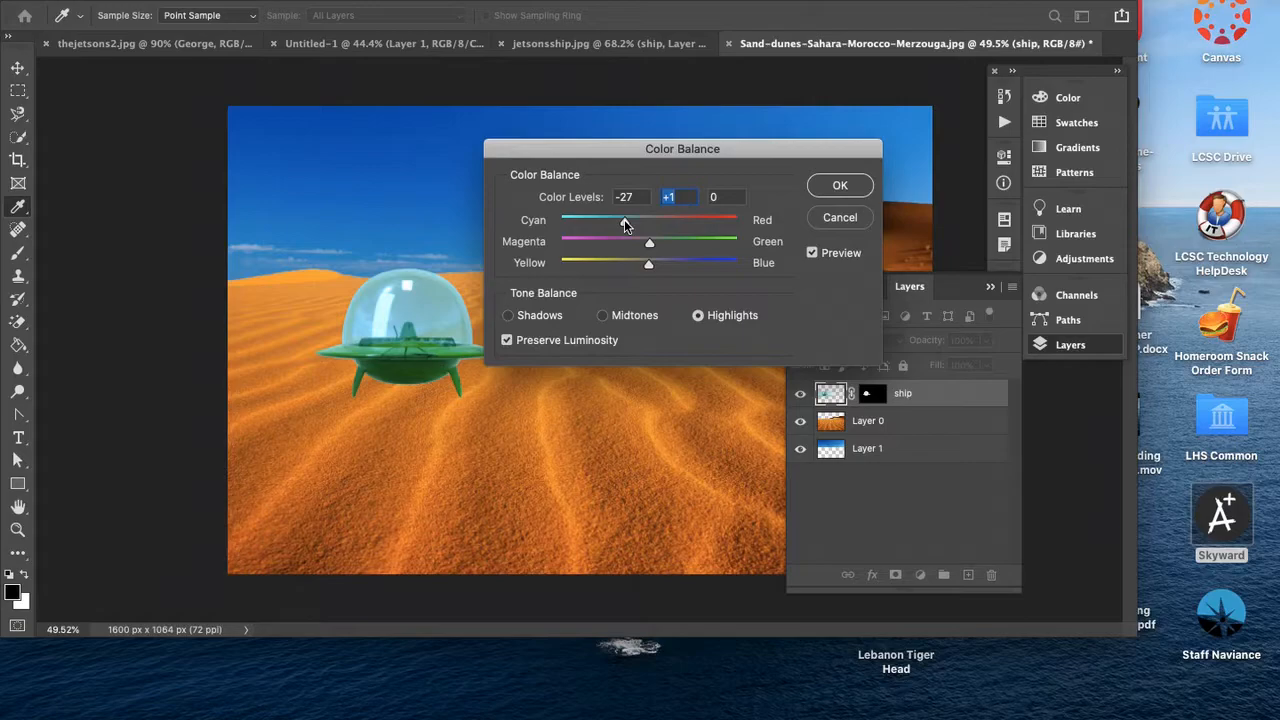
left_click_drag(624, 224, 626, 222)
left_click_drag(647, 262, 668, 270)
Raise the ship's midtone green slightly, set the shadow green to +30 and the highlight cyan to -12, and apply the color balance
left_click(602, 315)
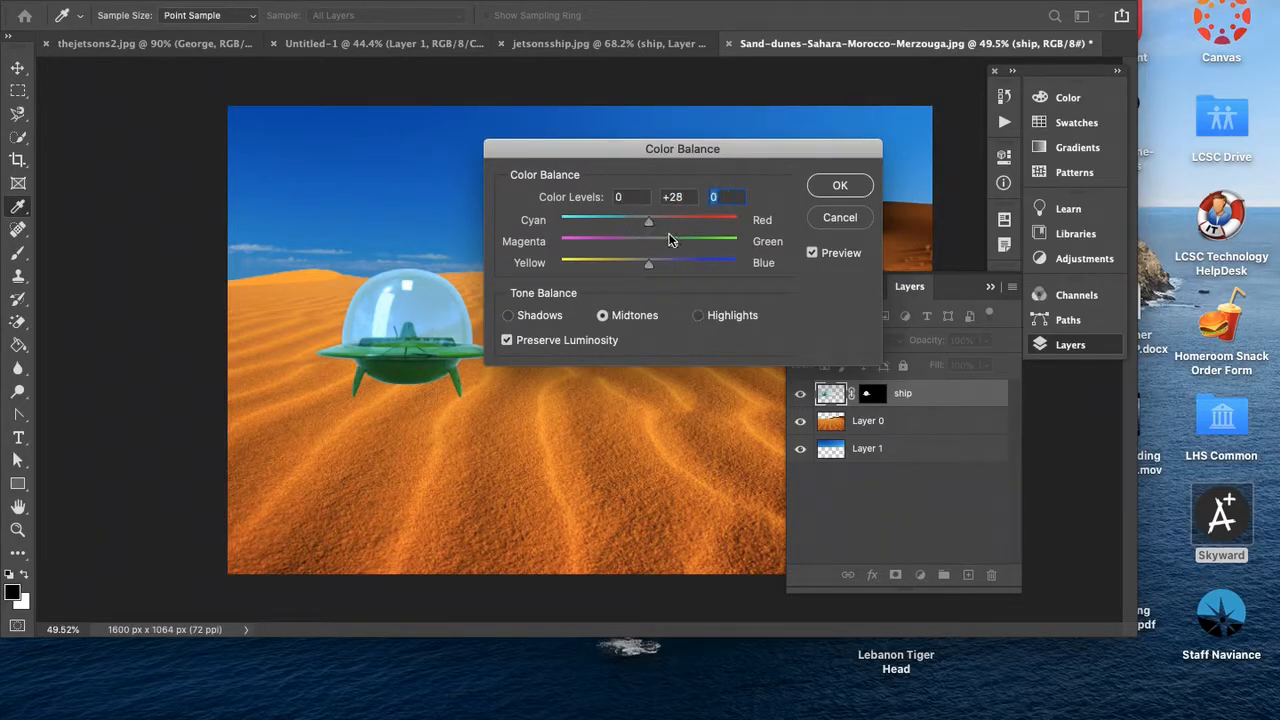
left_click_drag(676, 247, 683, 247)
left_click(508, 315)
left_click_drag(674, 252, 671, 247)
left_click_drag(668, 243, 675, 243)
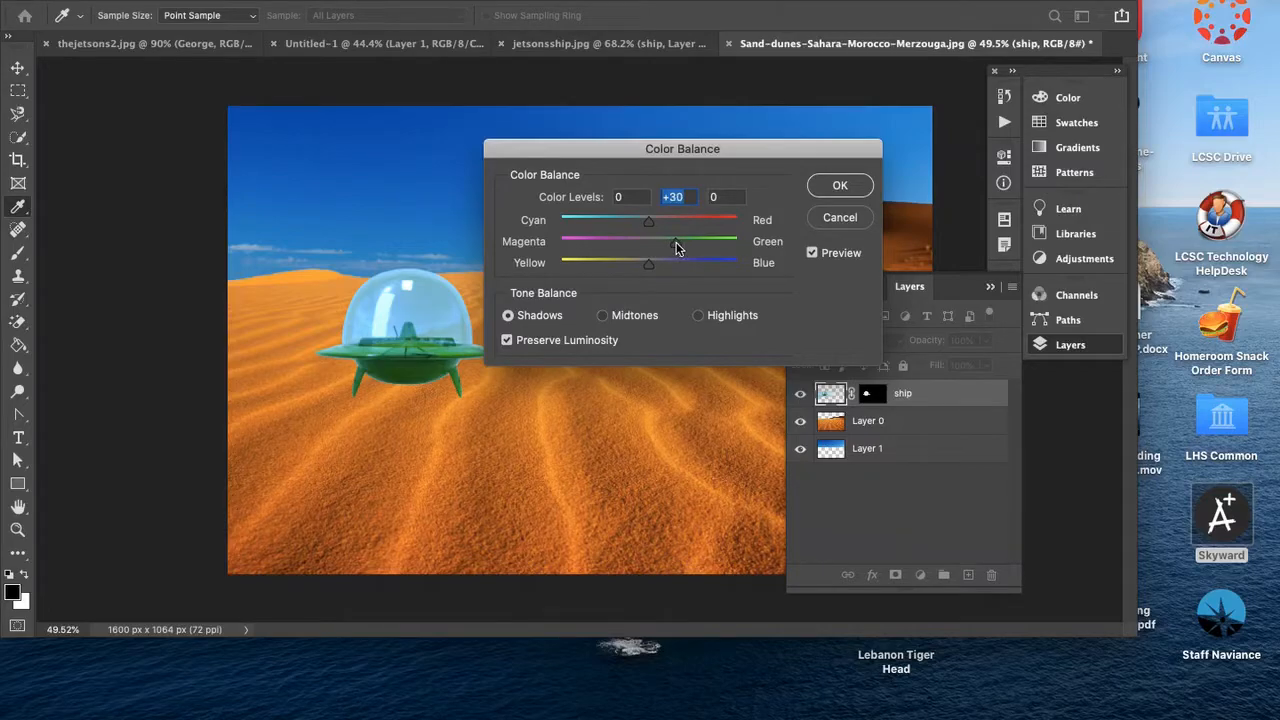
left_click(705, 318)
left_click_drag(626, 228, 640, 228)
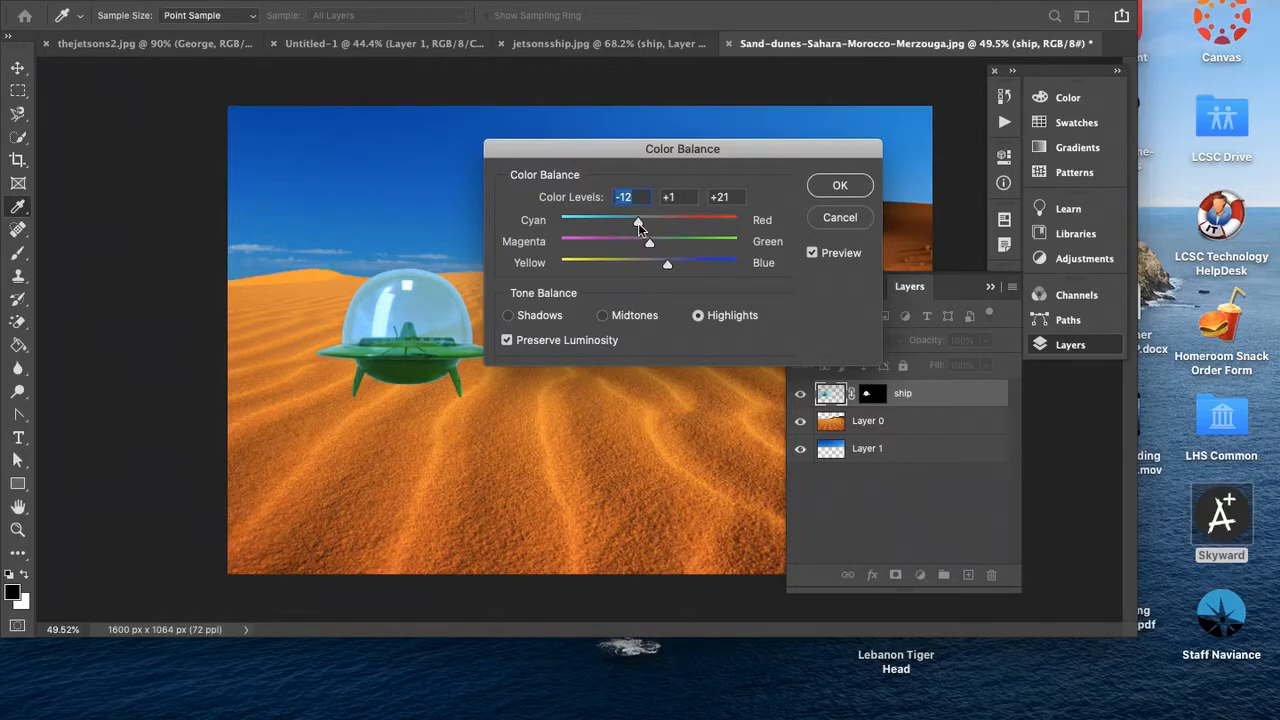
left_click(840, 185)
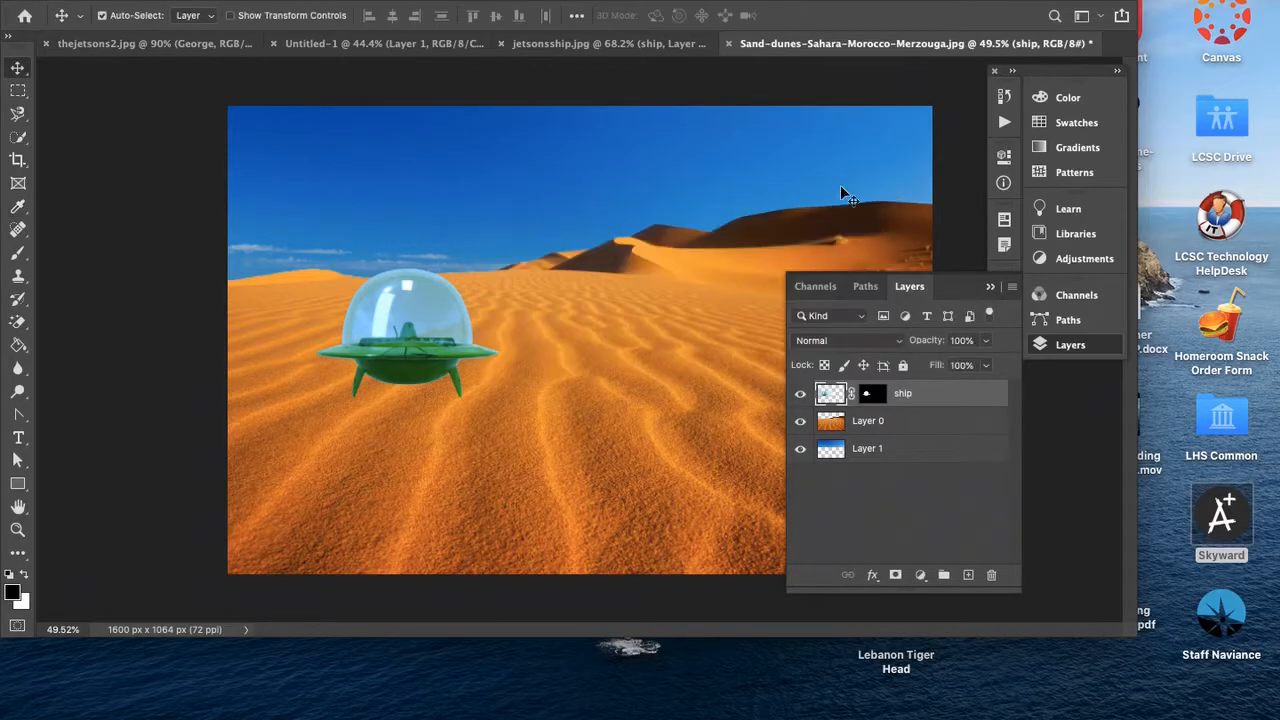
Move the ship slightly down and left on the sand and add a Drop Shadow effect to its layer
left_click_drag(392, 351, 373, 370)
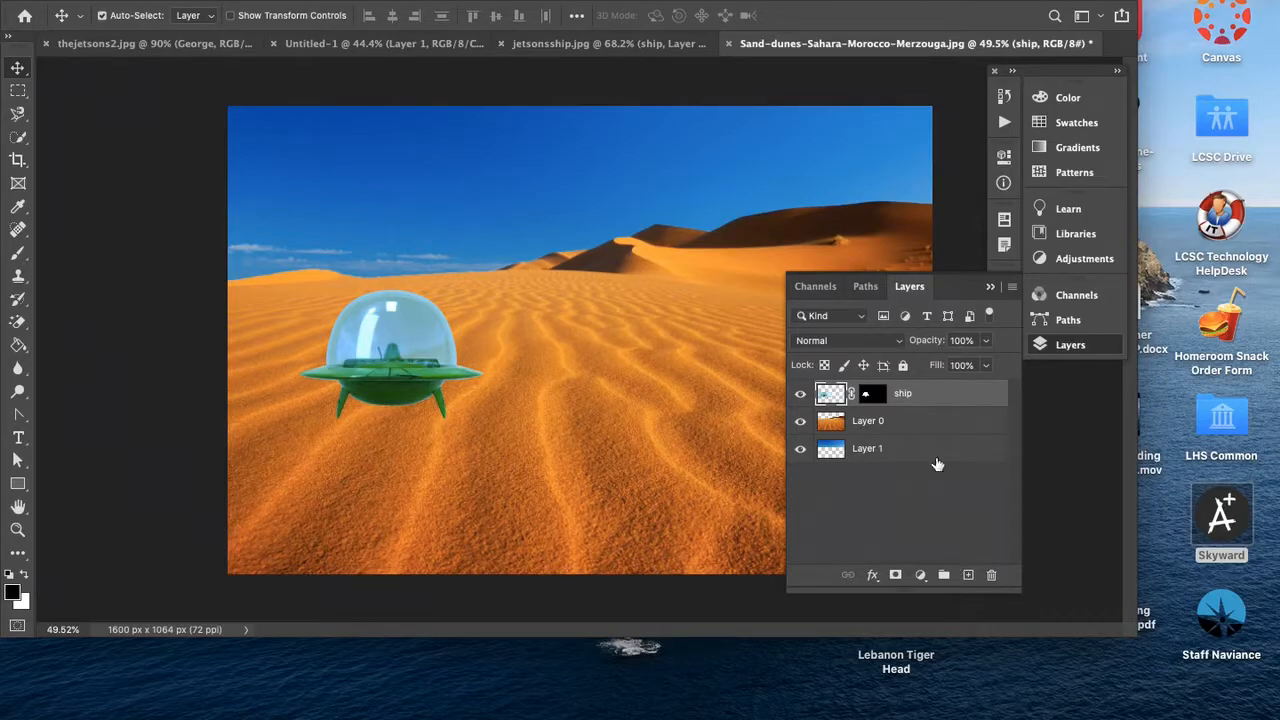
right_click(925, 398)
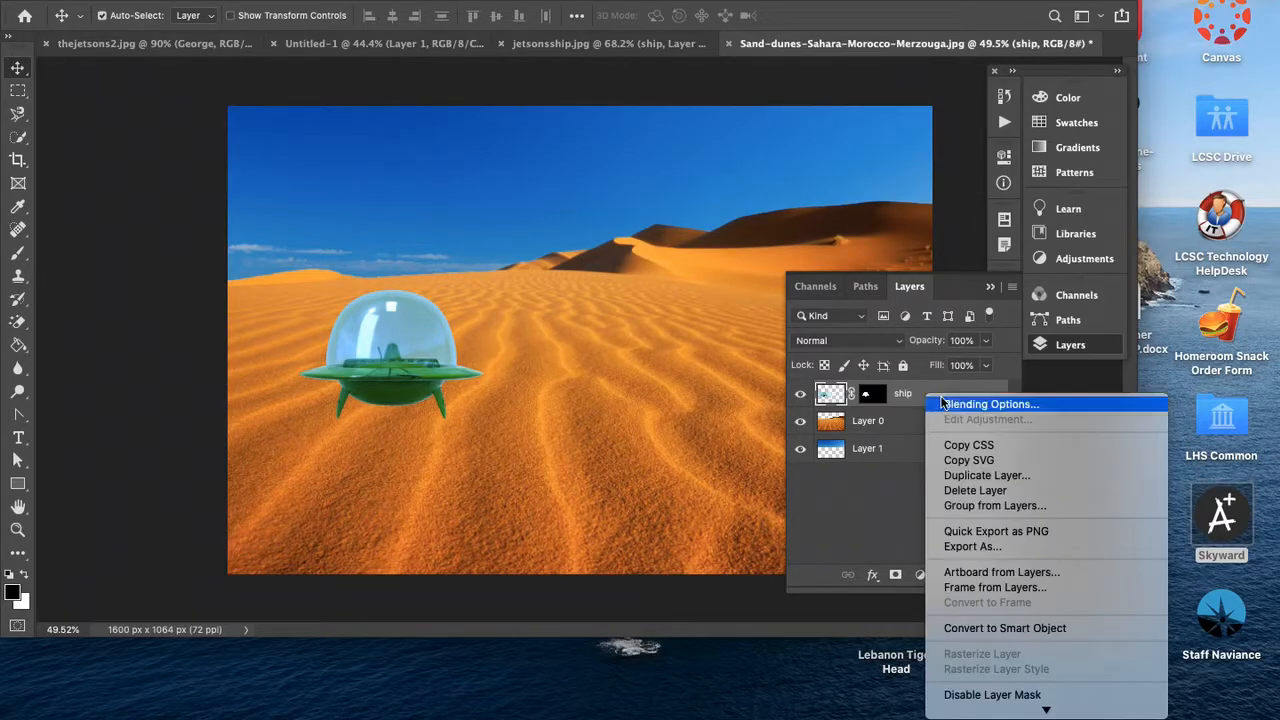
left_click(952, 404)
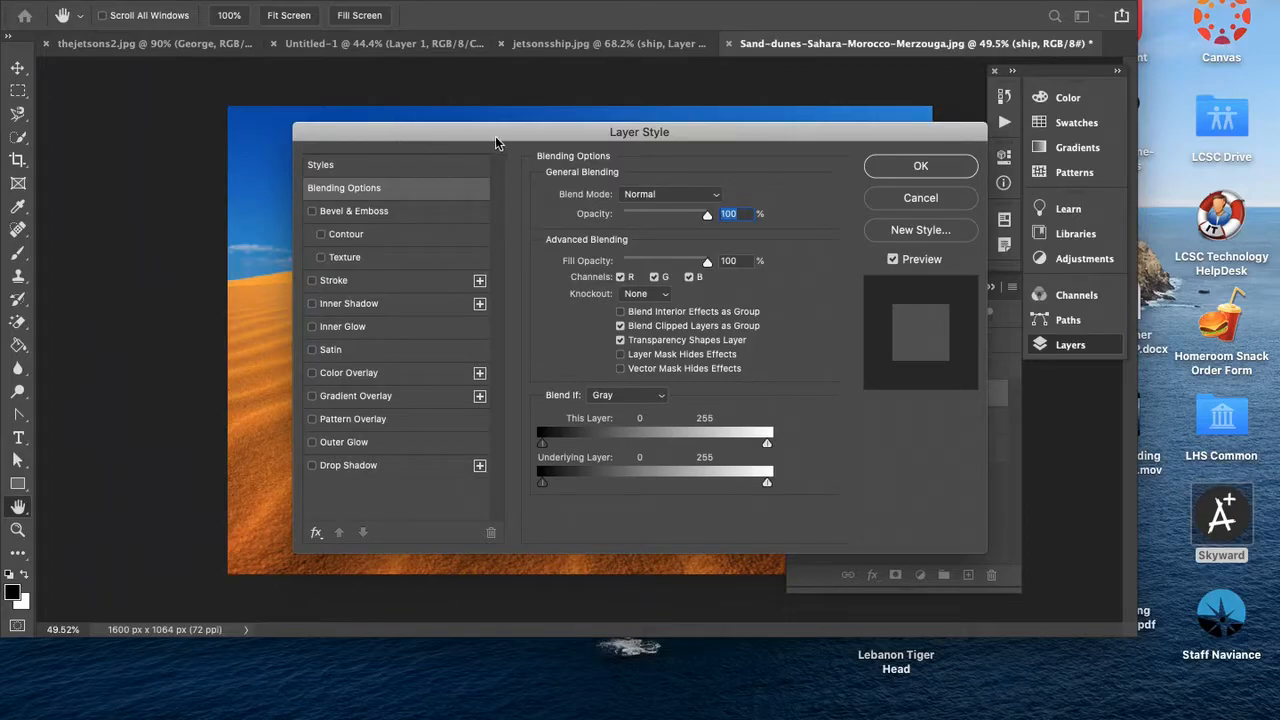
left_click(311, 465)
left_click_drag(523, 132, 767, 86)
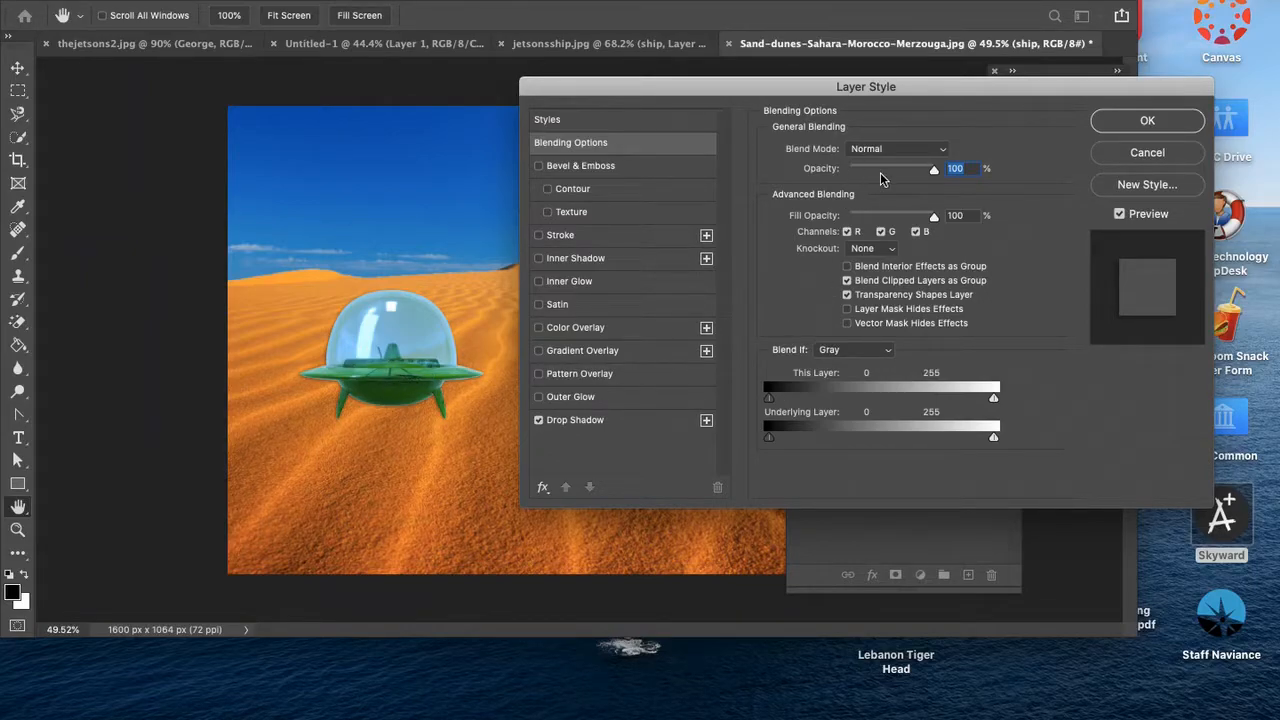
left_click(596, 421)
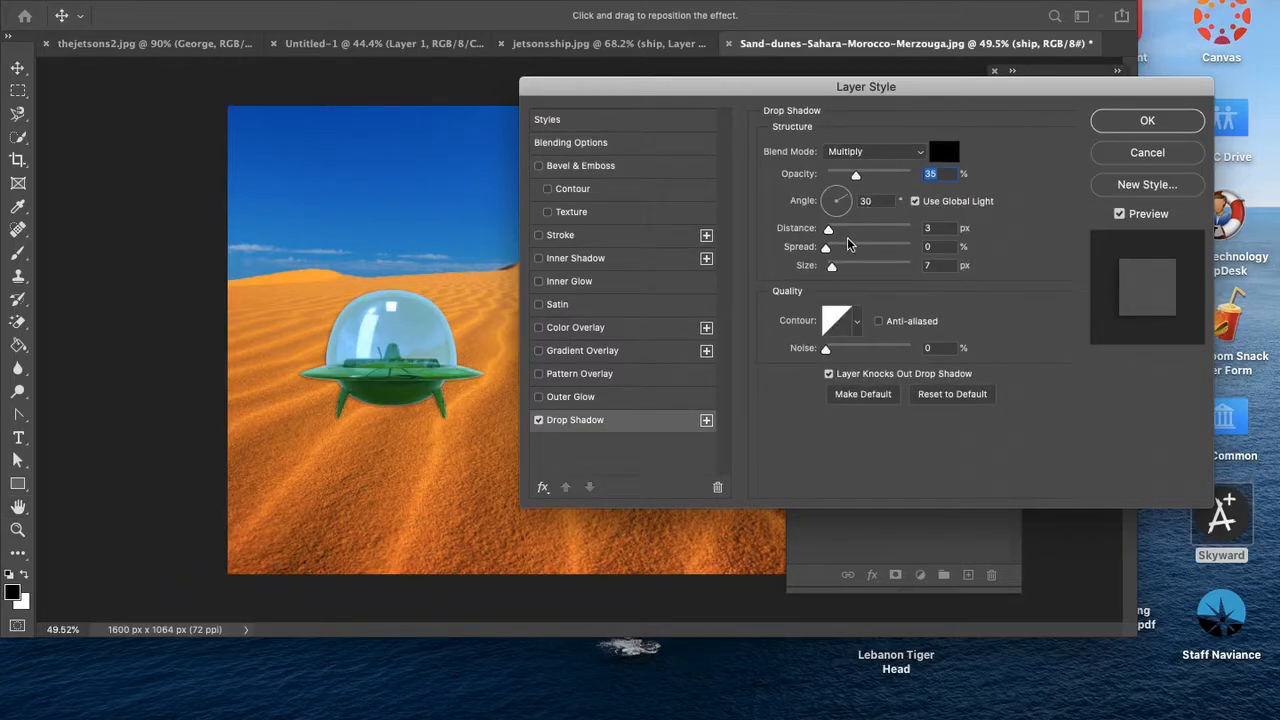
Set the ship's drop shadow to a 58° angle, 37 px distance, 21% spread and 54 px size, and apply the style
left_click_drag(829, 229, 843, 192)
left_click_drag(844, 267, 850, 275)
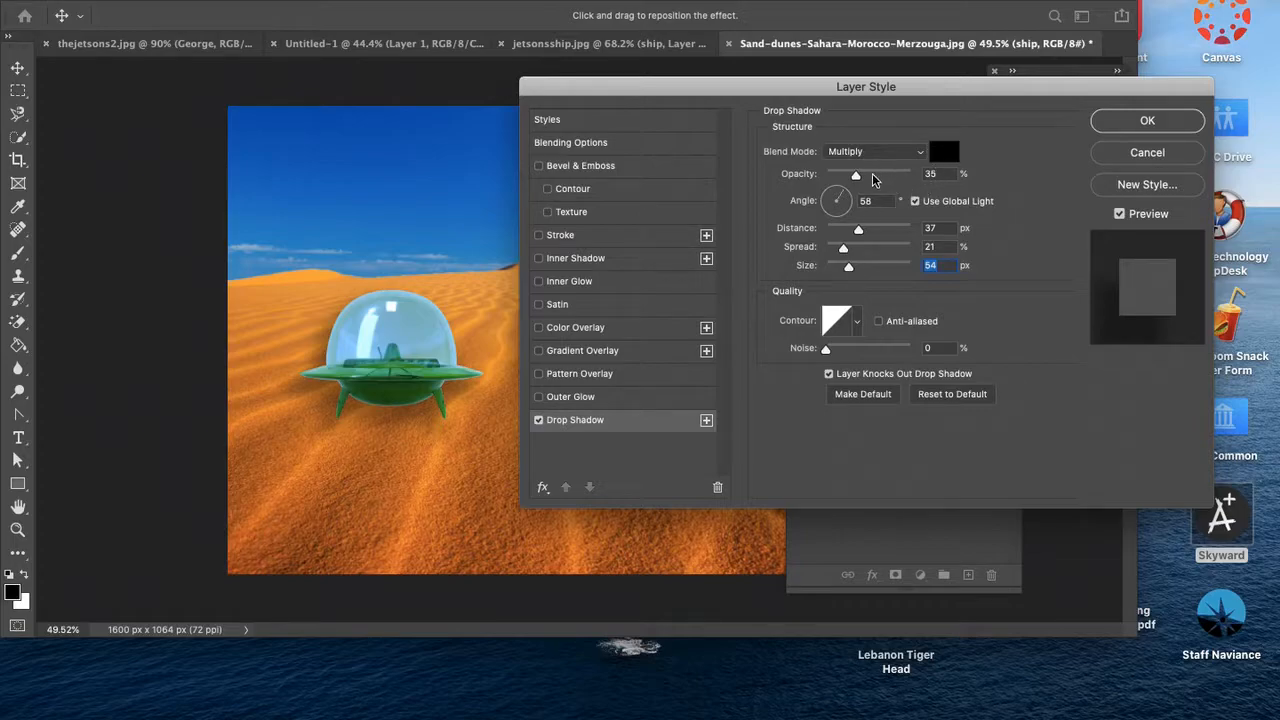
mouse_move(857, 178)
left_mouse_down()
mouse_move(901, 187)
mouse_move(859, 182)
left_mouse_up()
left_click(1145, 120)
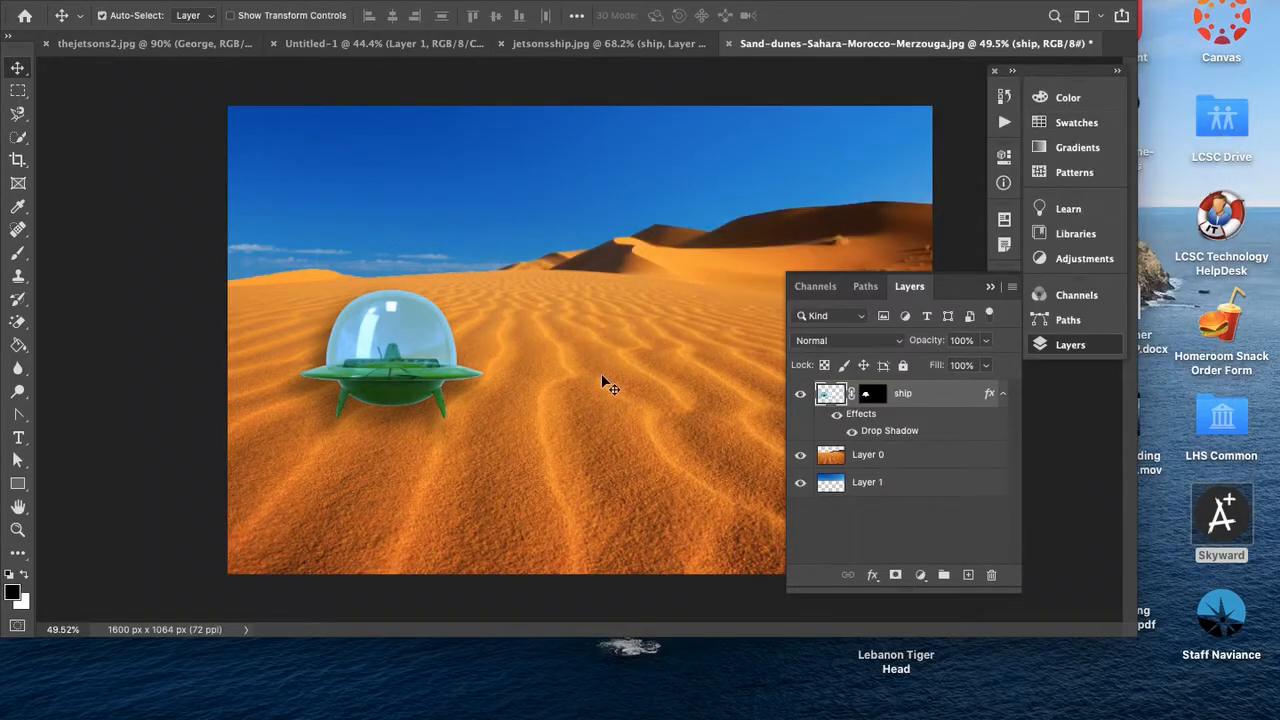
In thejetsons2.jpg, select the six character layers from Rosie up through Judy, leaving out the jetsons copy layer
left_click(160, 45)
scroll(904, 485, "down", 2)
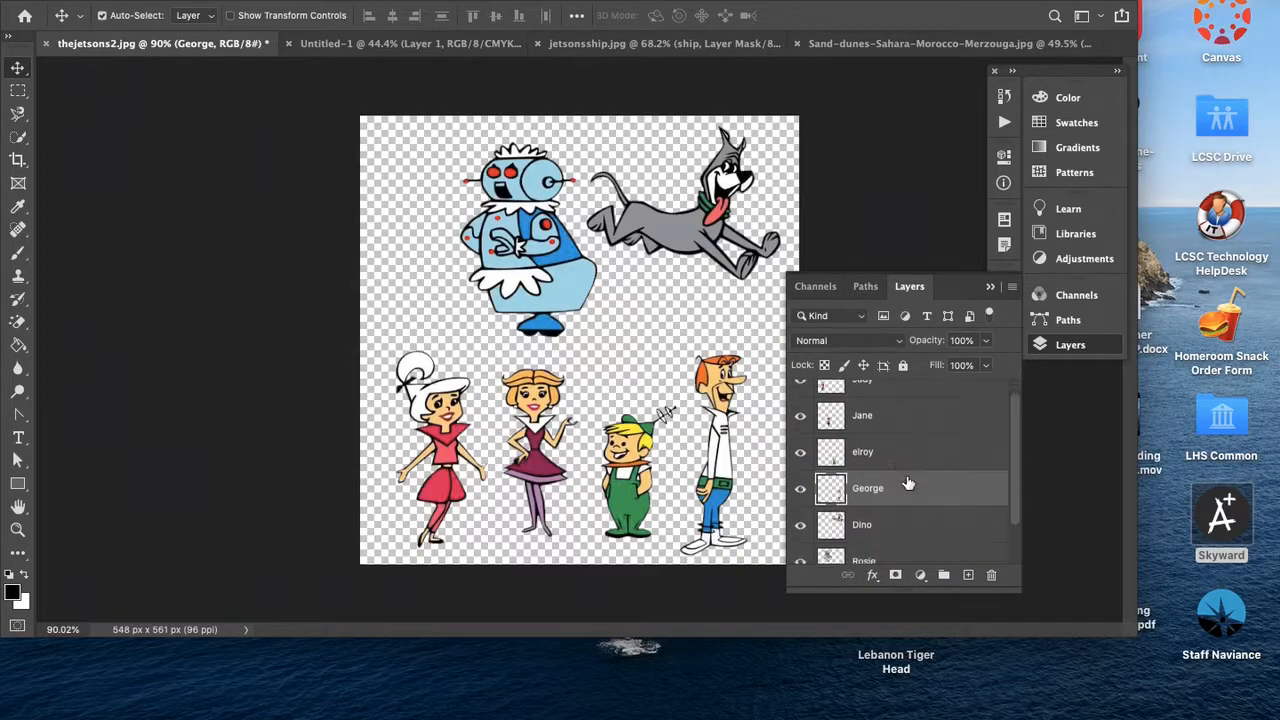
left_click(899, 511)
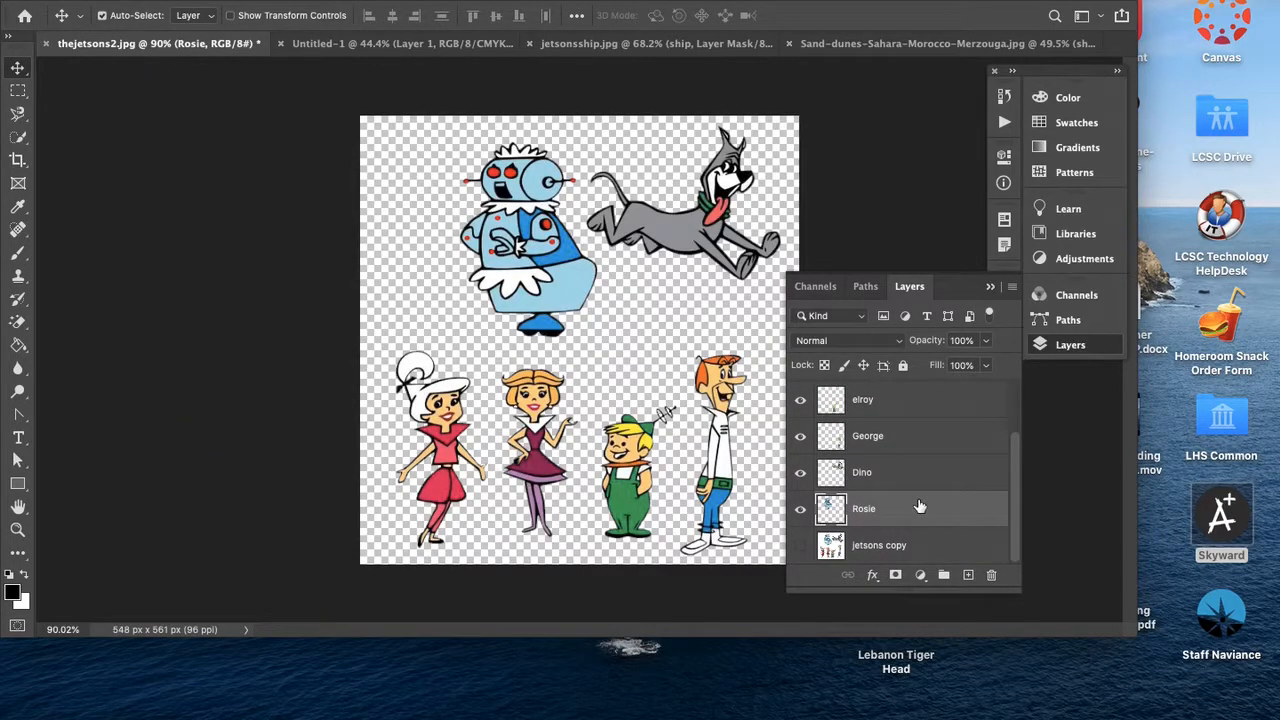
scroll(919, 502, "up", 2)
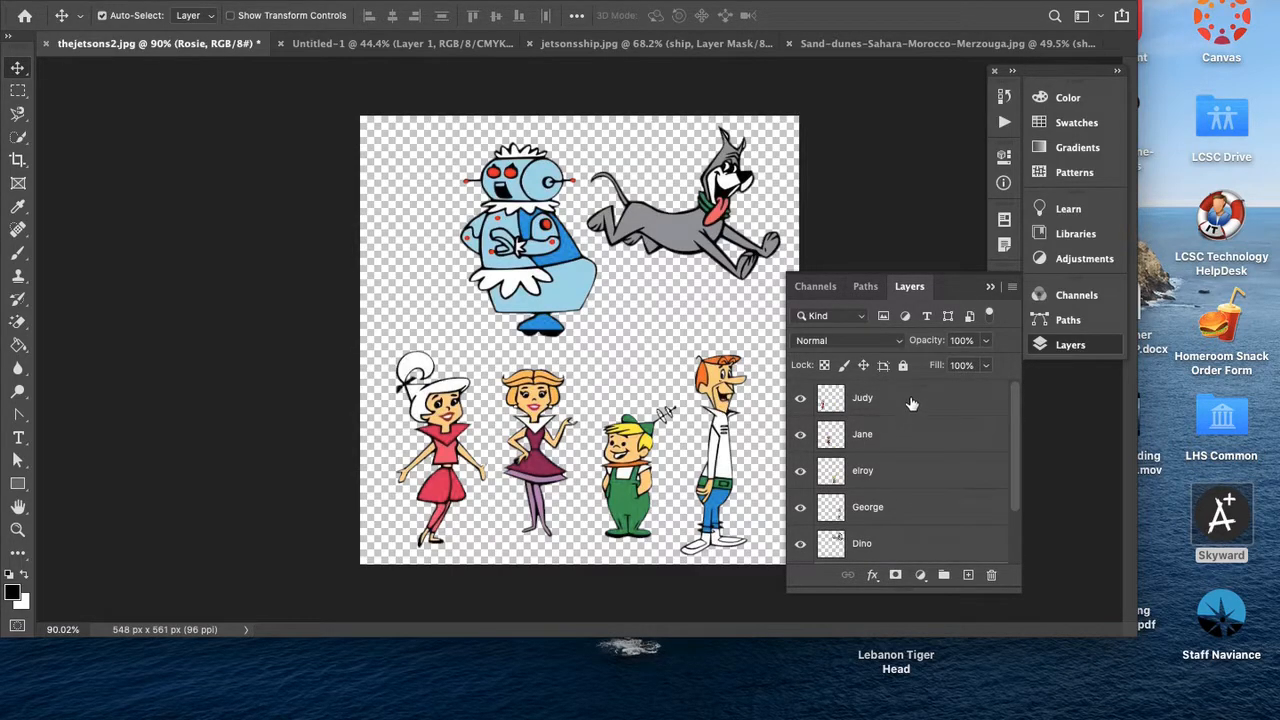
scroll(920, 455, "down", 2)
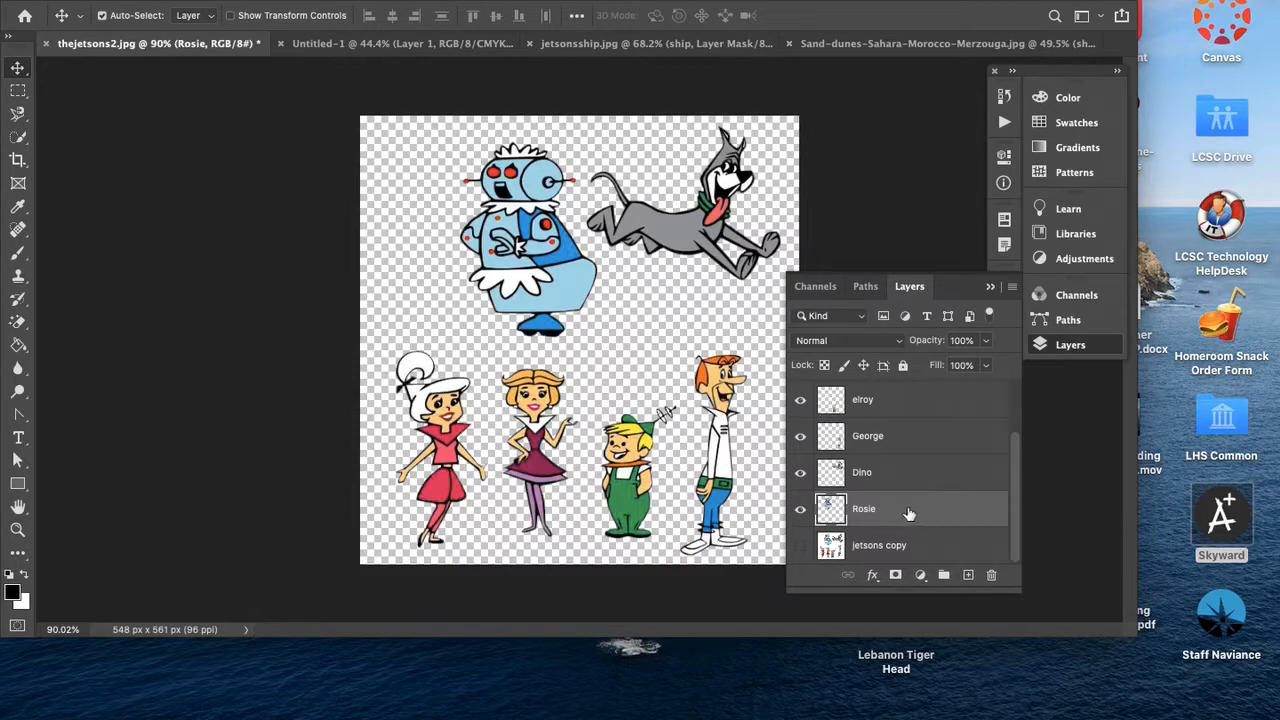
scroll(908, 513, "up", 2)
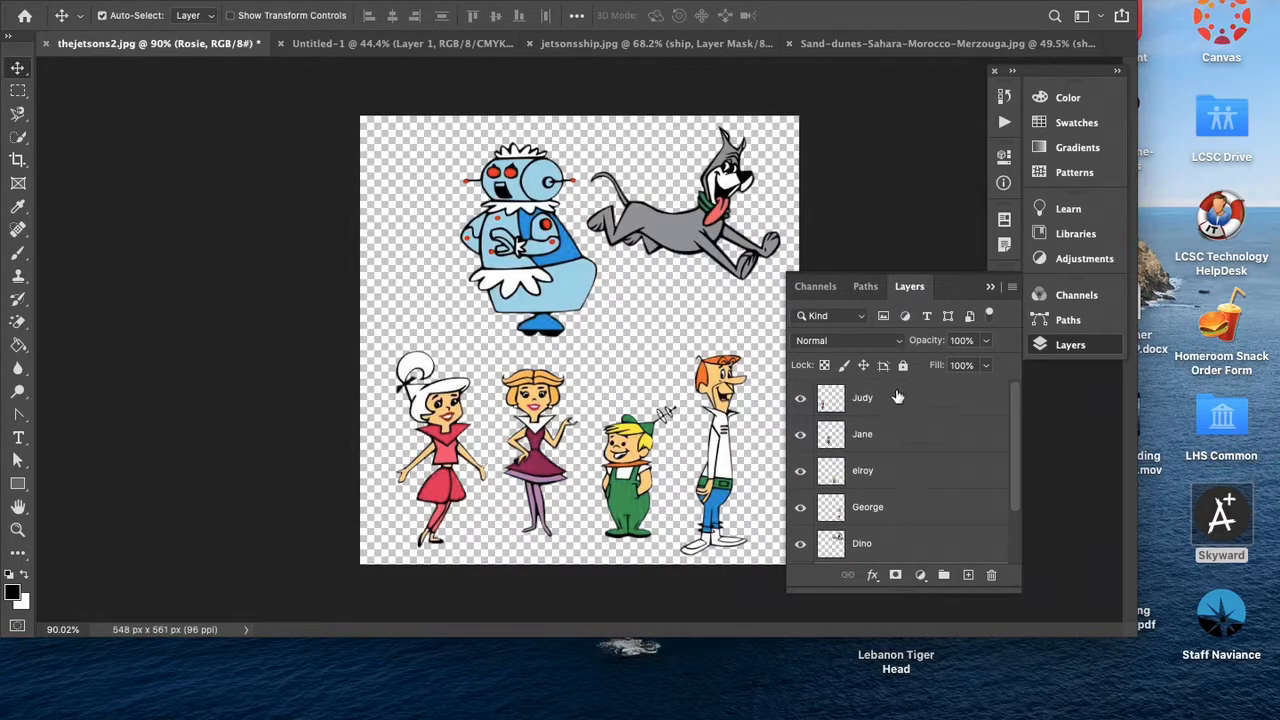
scroll(894, 490, "down", 2)
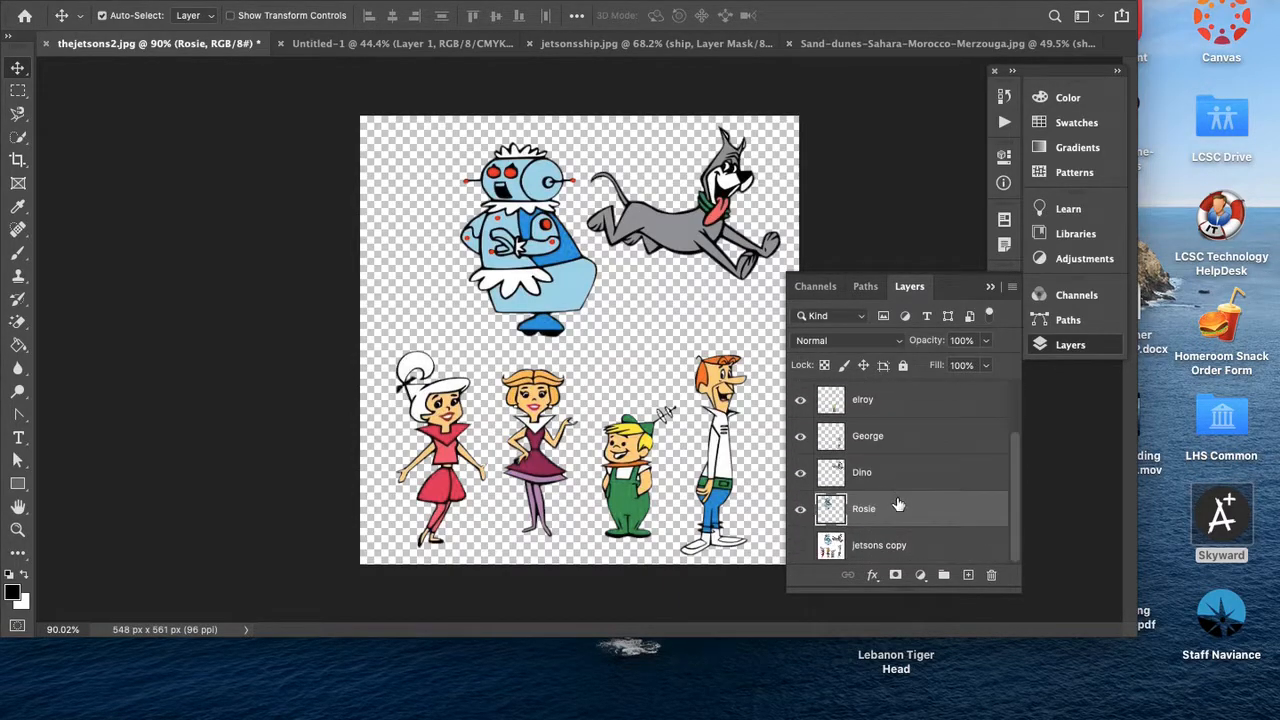
scroll(898, 505, "up", 2)
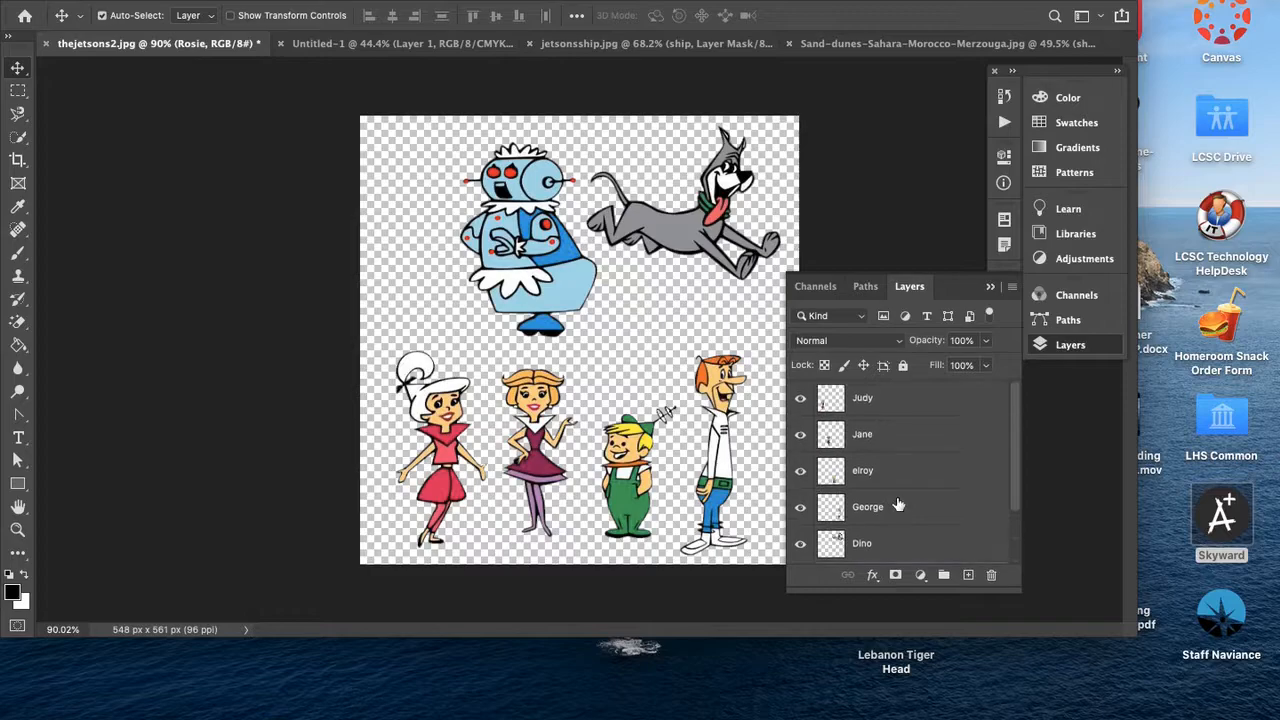
left_click(907, 400, "shift")
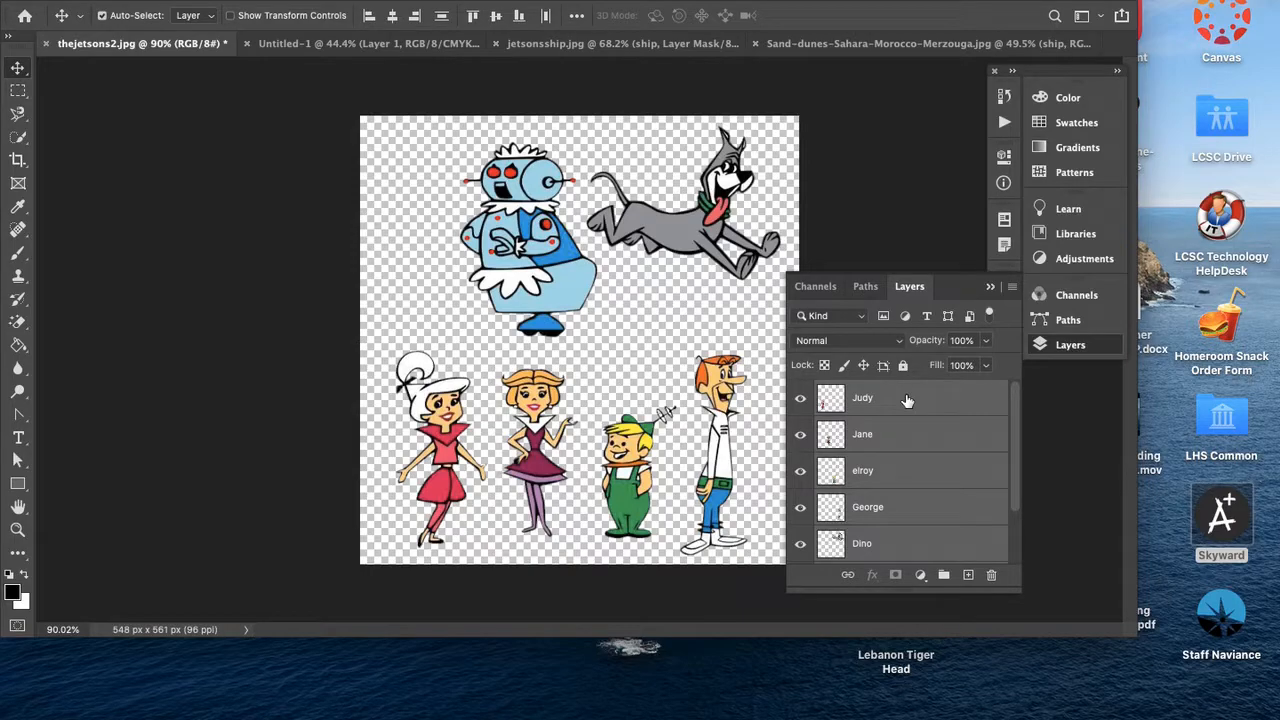
scroll(907, 400, "down", 2)
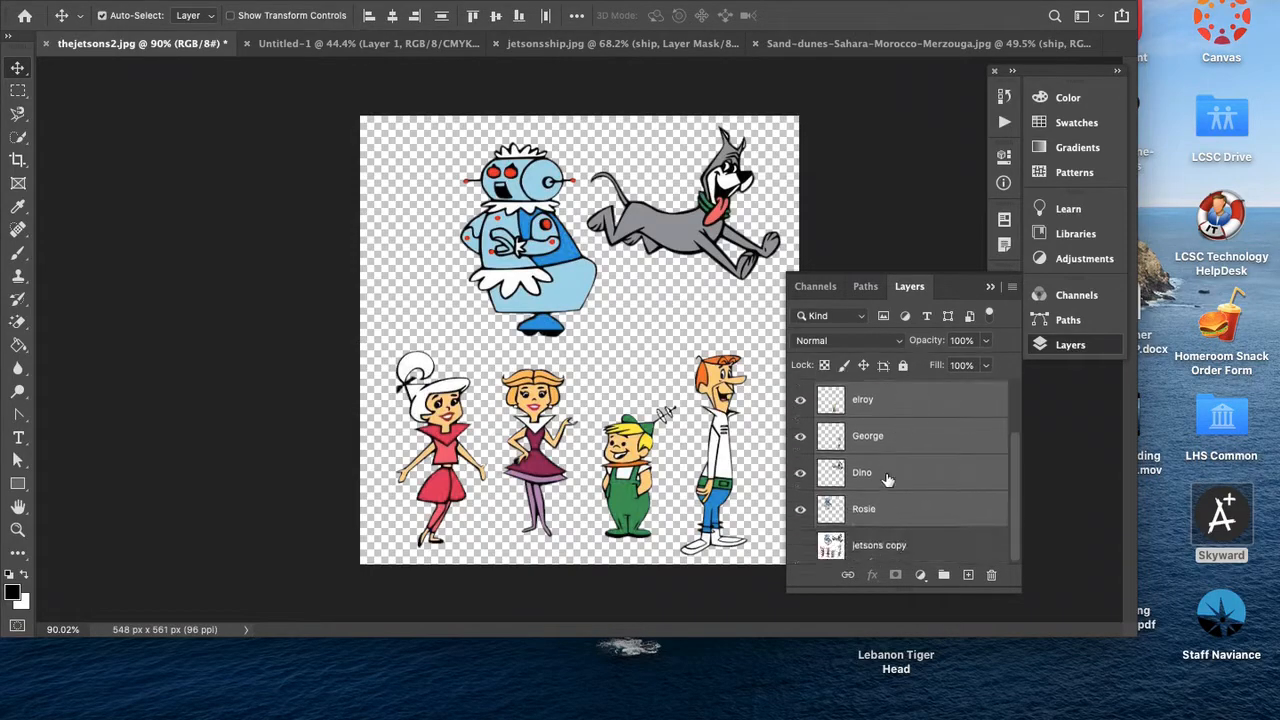
scroll(900, 503, "up", 2)
scroll(922, 468, "down", 2)
scroll(920, 466, "up", 2)
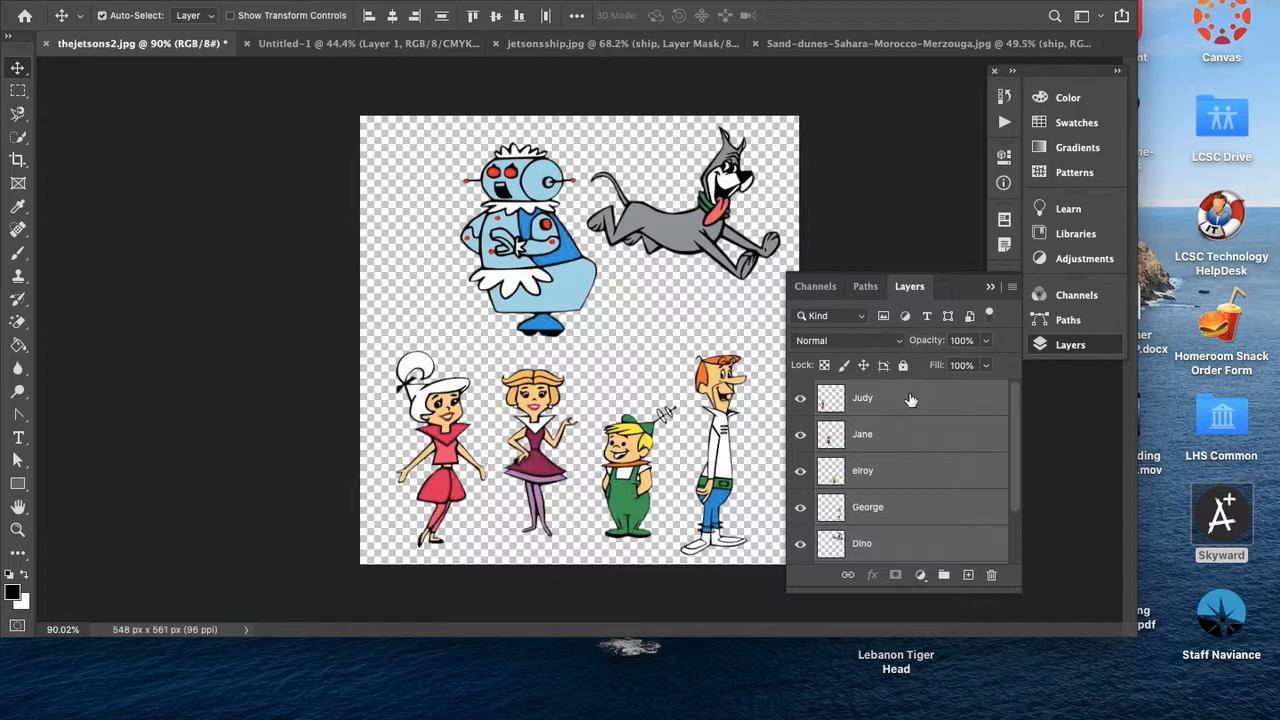
Copy the selected character layers into the Sand-dunes document and place the group on the sand beside the ship
left_click_drag(910, 399, 613, 323)
scroll(913, 421, "down", 3)
scroll(913, 421, "up", 3)
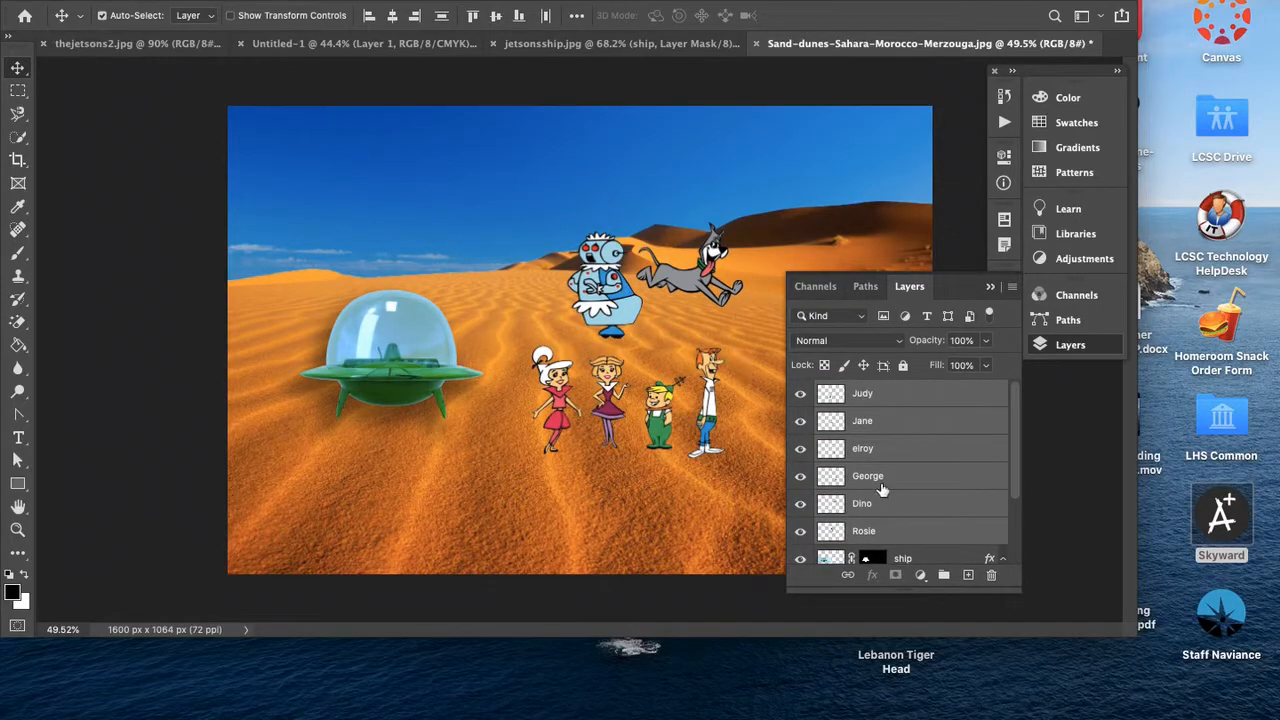
scroll(916, 468, "down", 2)
scroll(907, 472, "up", 2)
mouse_move(620, 292)
left_mouse_down()
mouse_move(613, 243)
mouse_move(621, 285)
mouse_move(620, 272)
mouse_move(610, 282)
left_mouse_up()
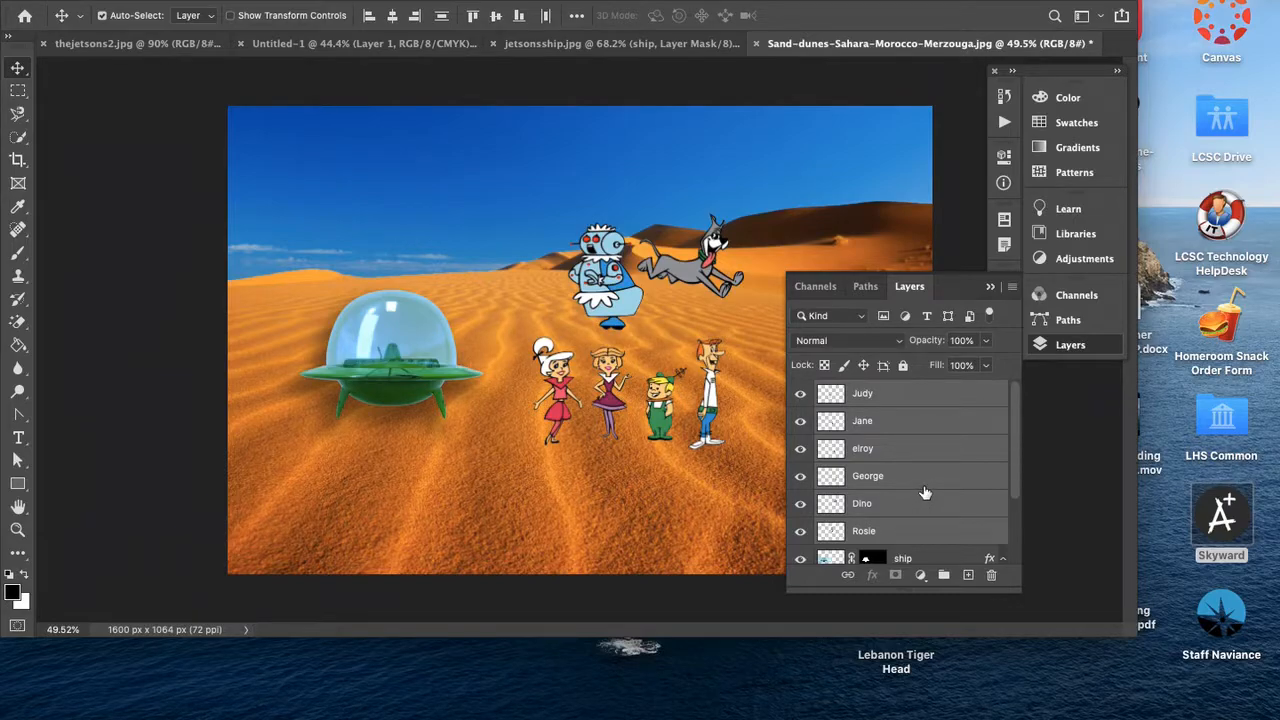
Move Rosie onto the distant dark dune and scale her down to a tiny figure
left_click(899, 534)
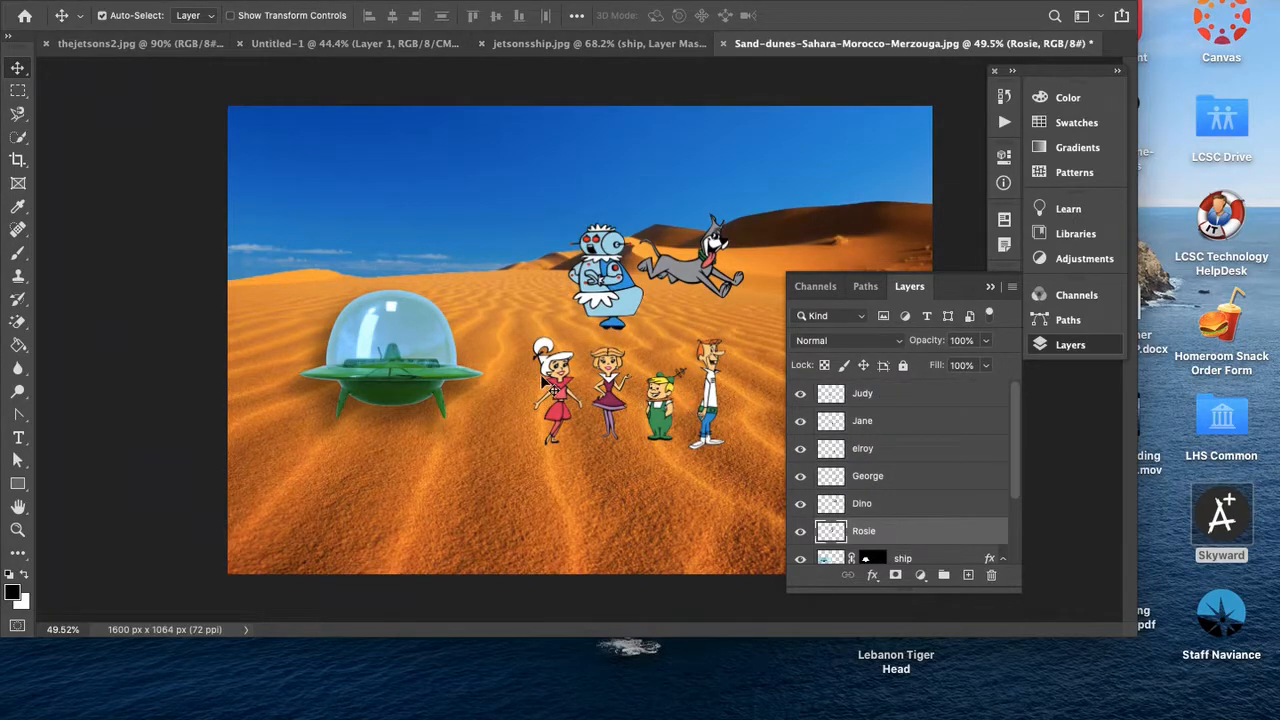
key("super+t")
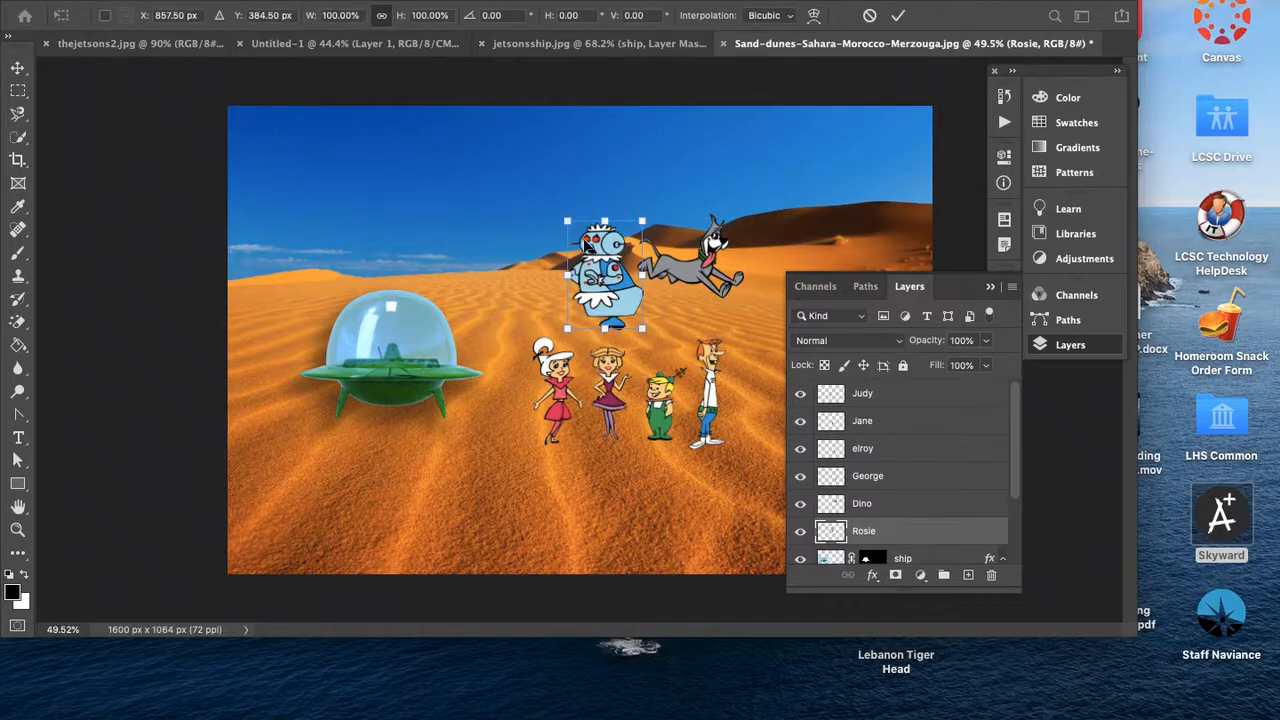
left_click_drag(598, 270, 842, 164)
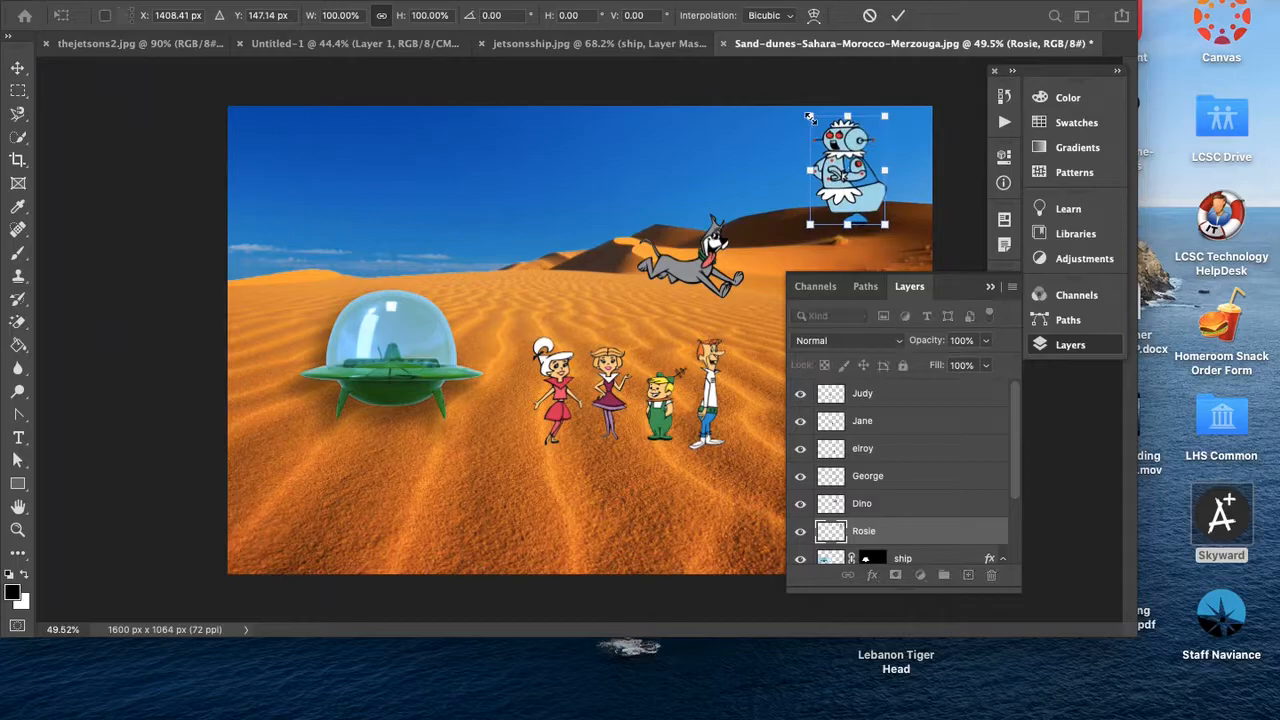
left_click_drag(810, 117, 824, 203)
key("Return")
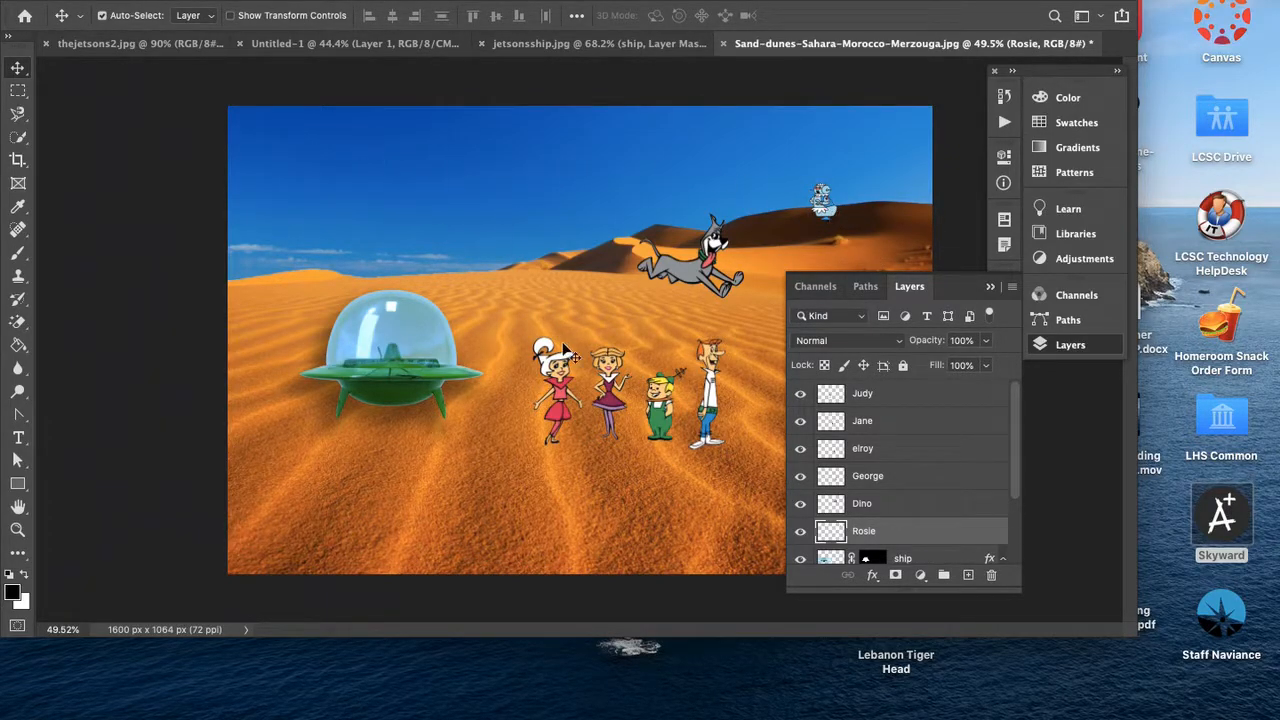
Move Dino to the foreground sand in front of the ship and enlarge him to about 184%
left_click_drag(712, 245, 392, 485)
key("super+t")
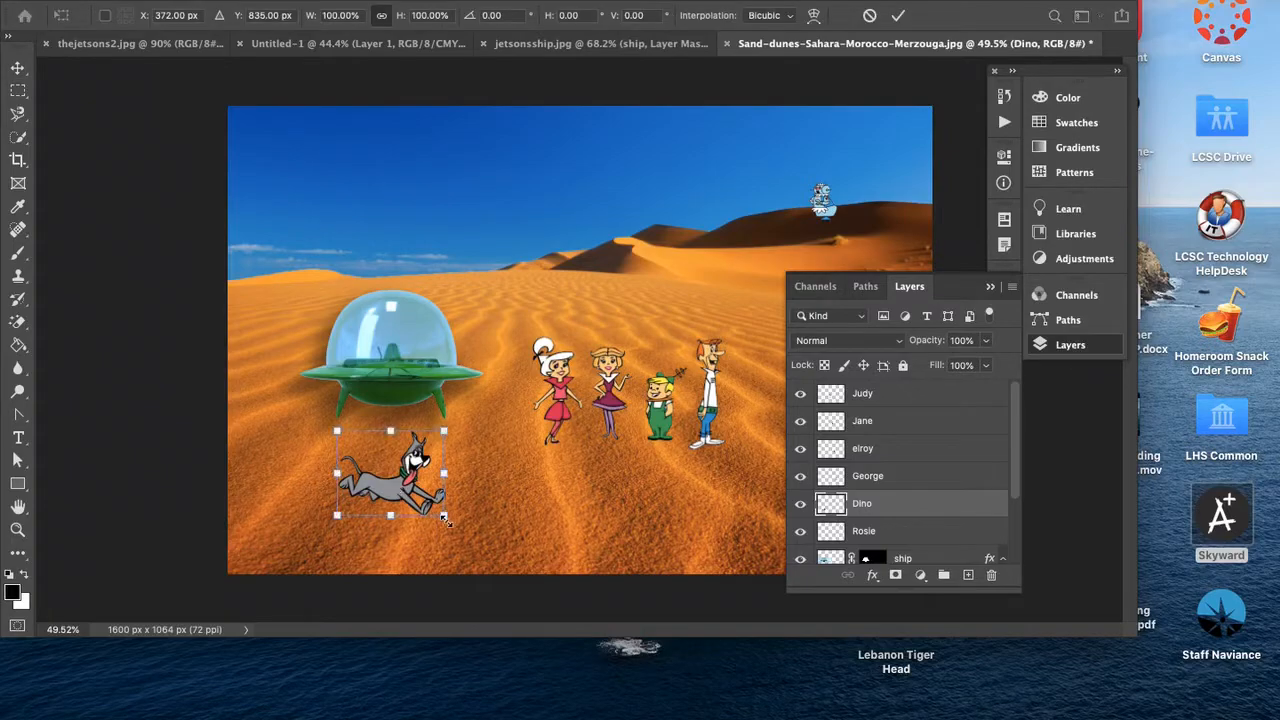
left_click_drag(444, 517, 526, 604)
left_click_drag(466, 539, 497, 517)
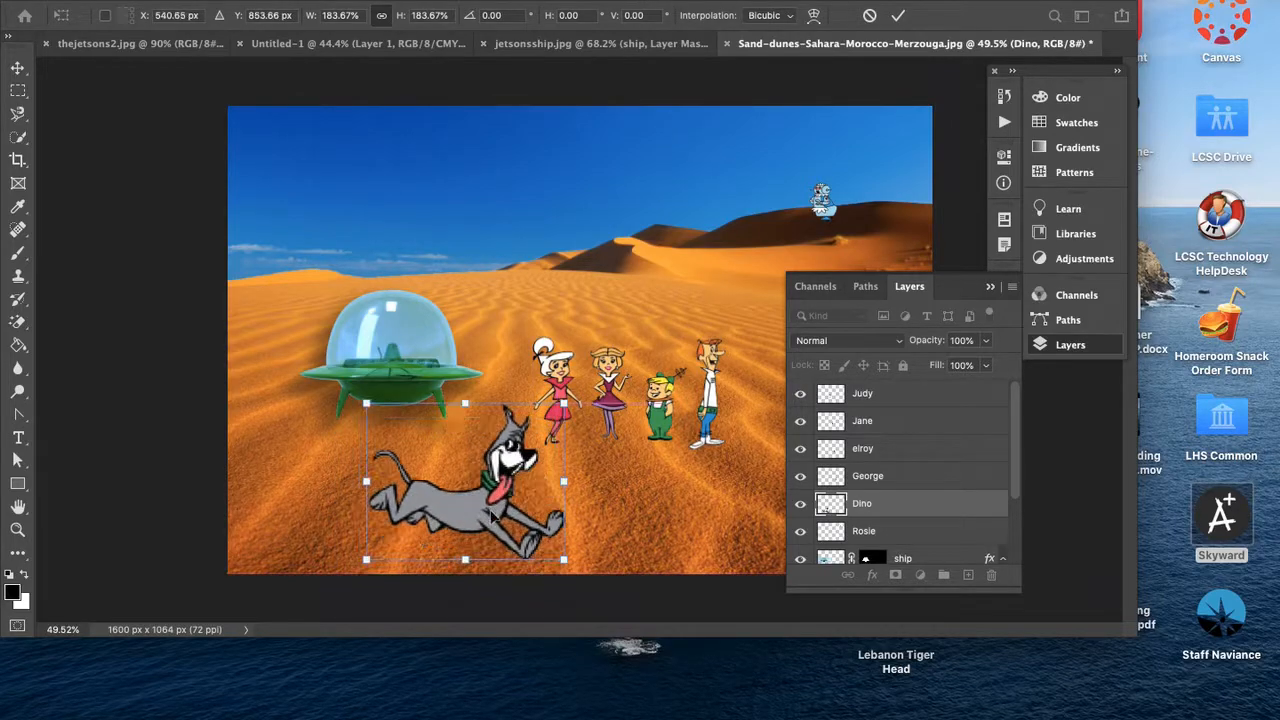
key("Return")
Enlarge the ship to about 145% and reposition it on the sand just behind Dino
left_click_drag(413, 369, 387, 377)
key("ctrl+t")
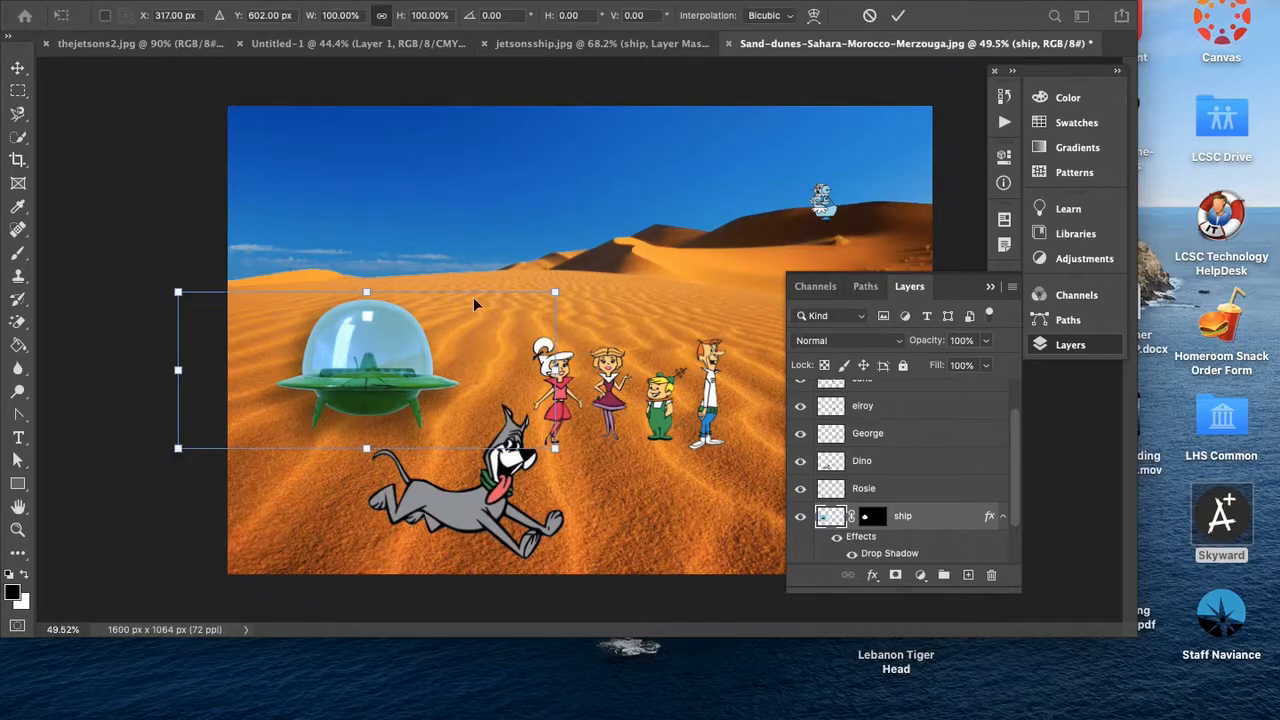
left_click_drag(555, 292, 723, 221)
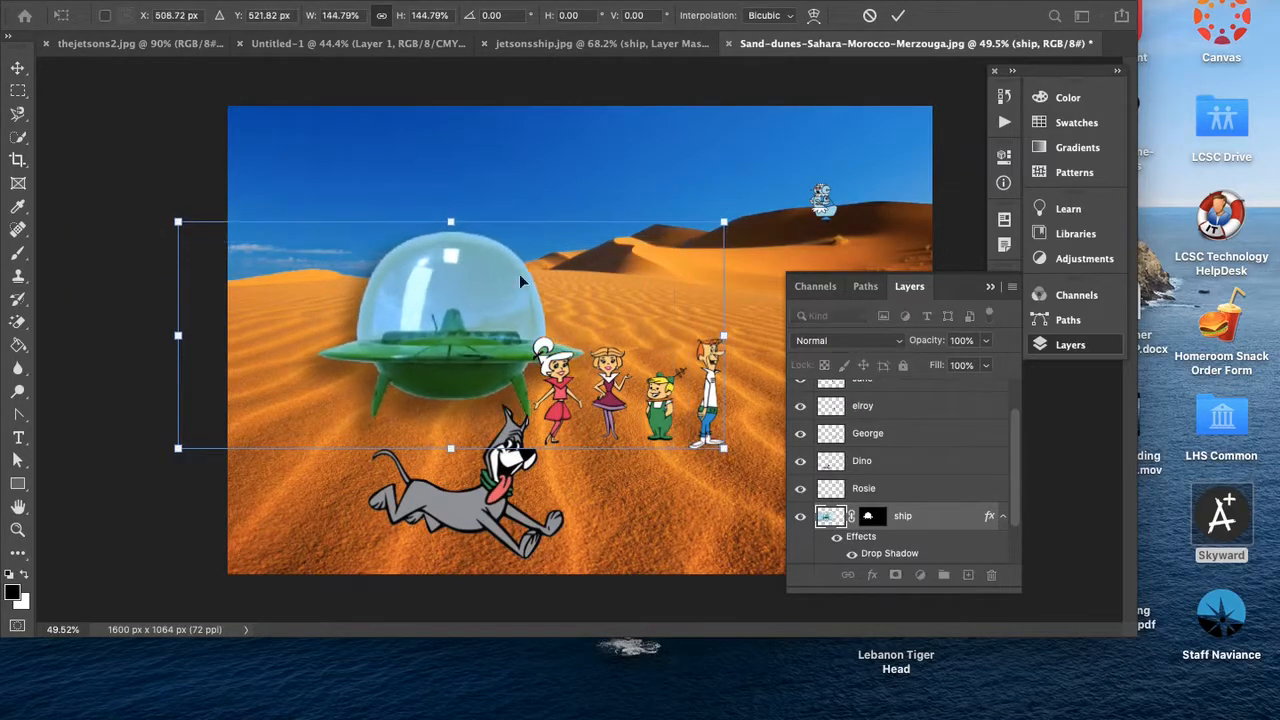
left_click_drag(455, 316, 411, 342)
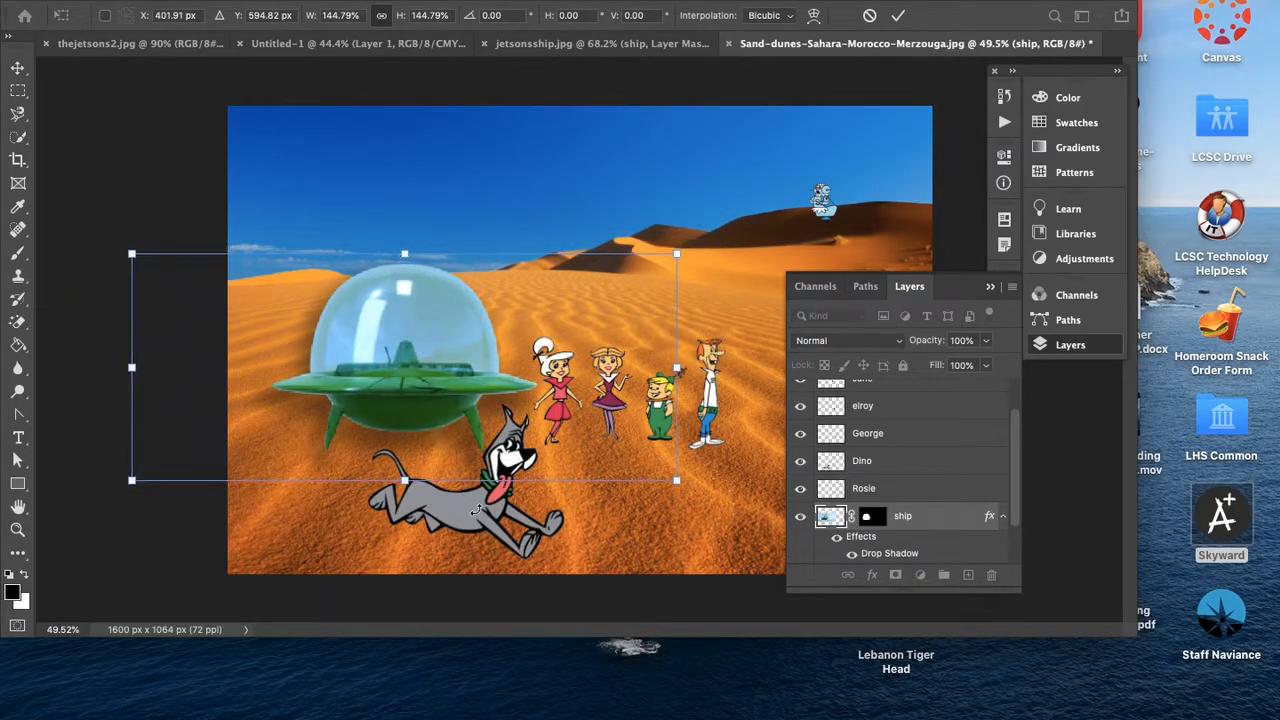
key("Return")
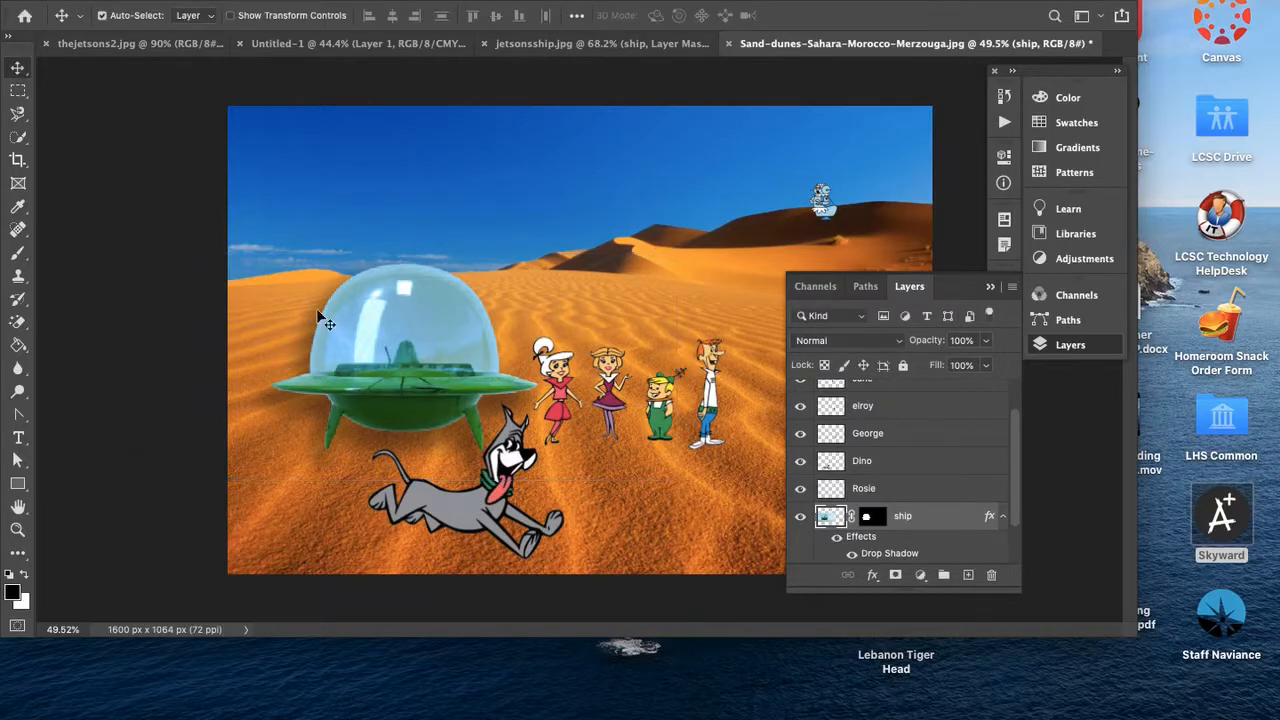
Shift Dino slightly up and left toward the ship, and move George straight up the sand, farther from the viewer
mouse_move(474, 511)
left_mouse_down()
mouse_move(468, 522)
mouse_move(456, 496)
left_mouse_up()
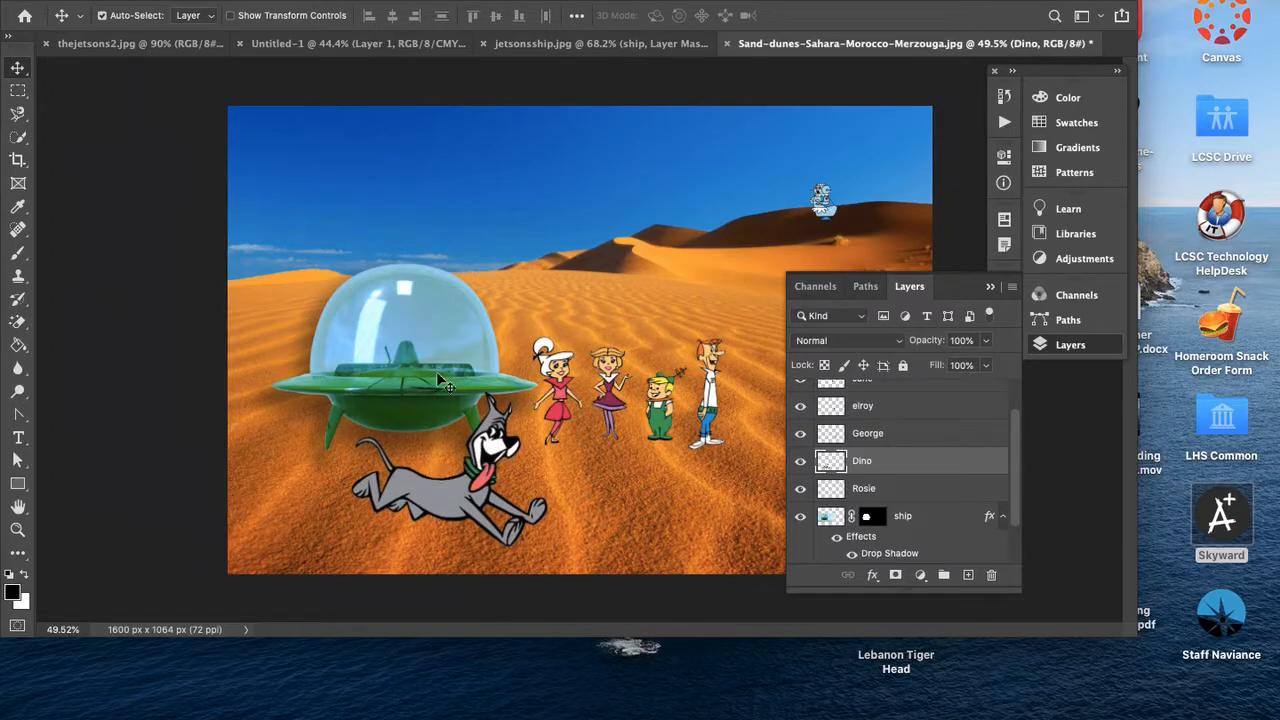
left_click_drag(708, 398, 708, 302)
Select the gray area of Dino's body on the Dino layer using the Magic Wand with a tolerance of 32
key("super+plus")
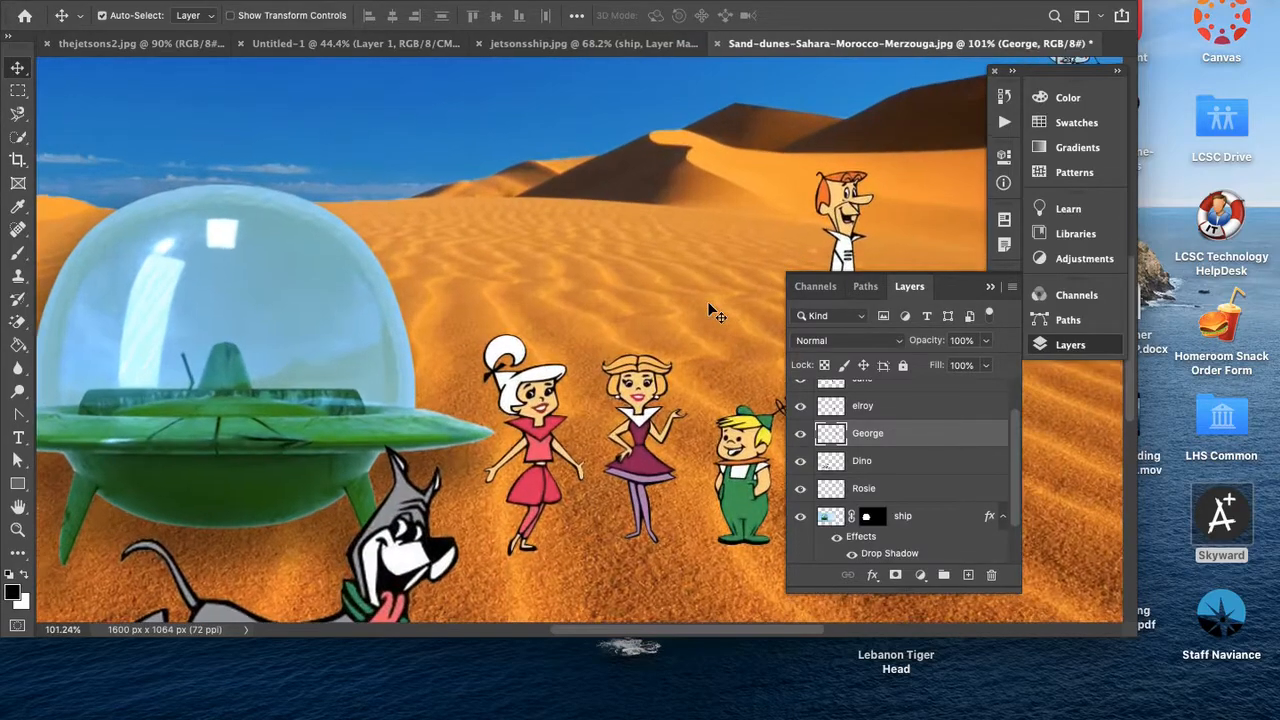
scroll(707, 301, "down", 5)
scroll(707, 301, "up", 5)
scroll(707, 301, "left", 5)
scroll(710, 310, "down", 3)
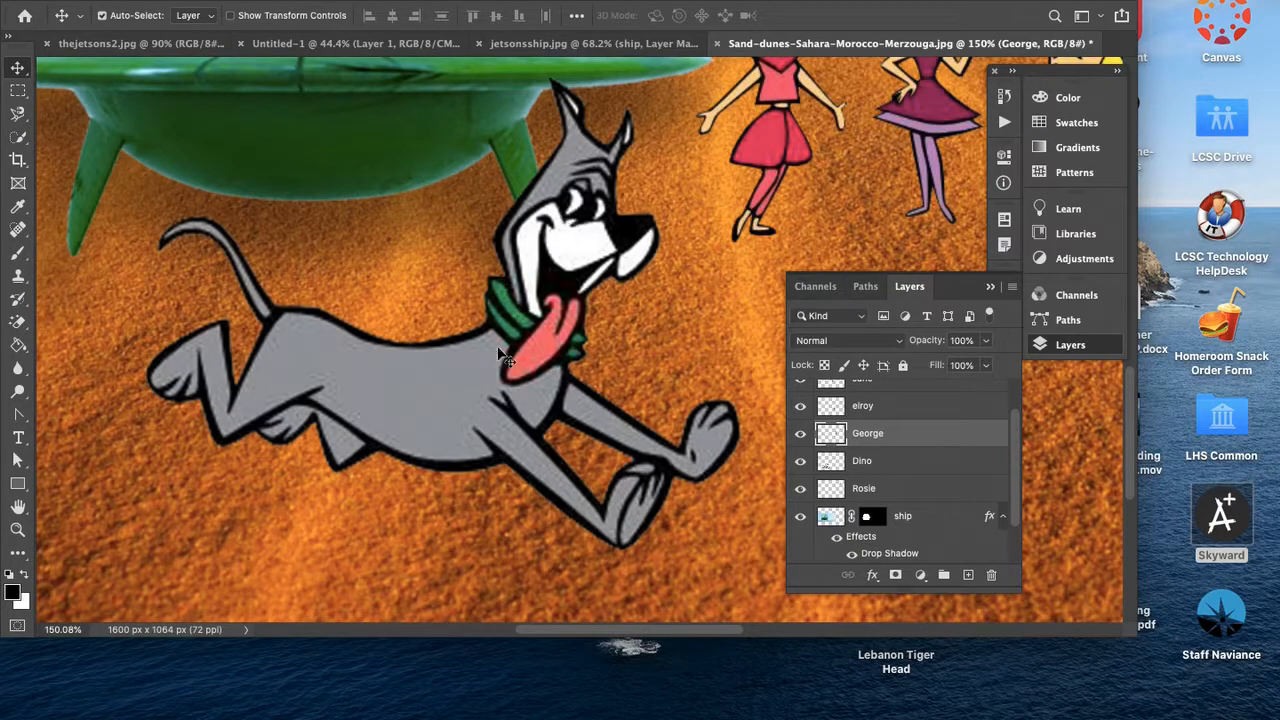
left_click(15, 143)
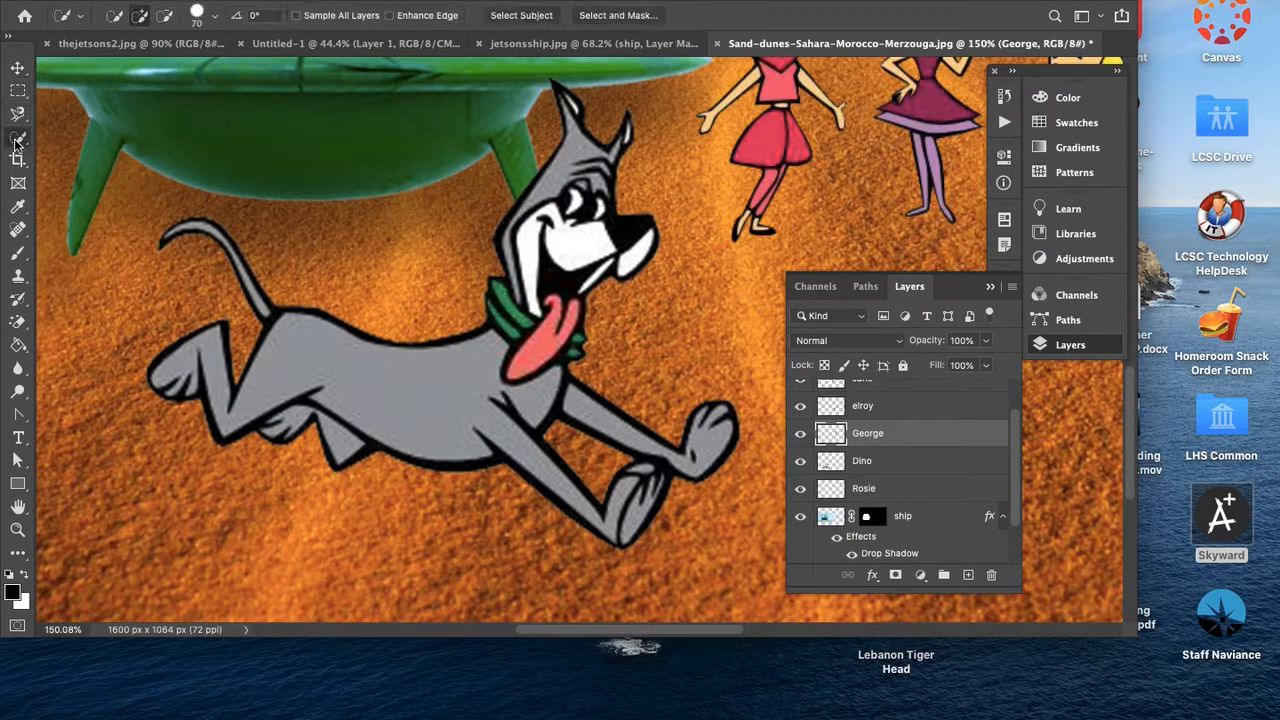
left_click(104, 169)
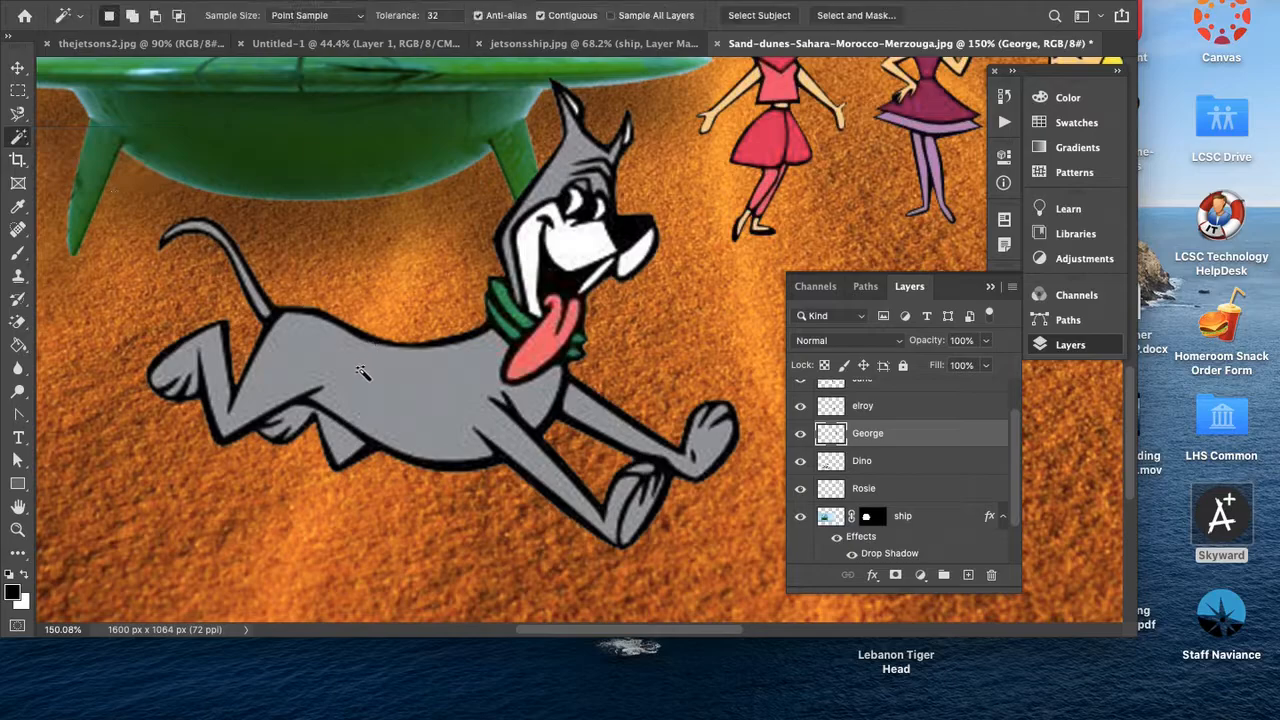
left_click(897, 465)
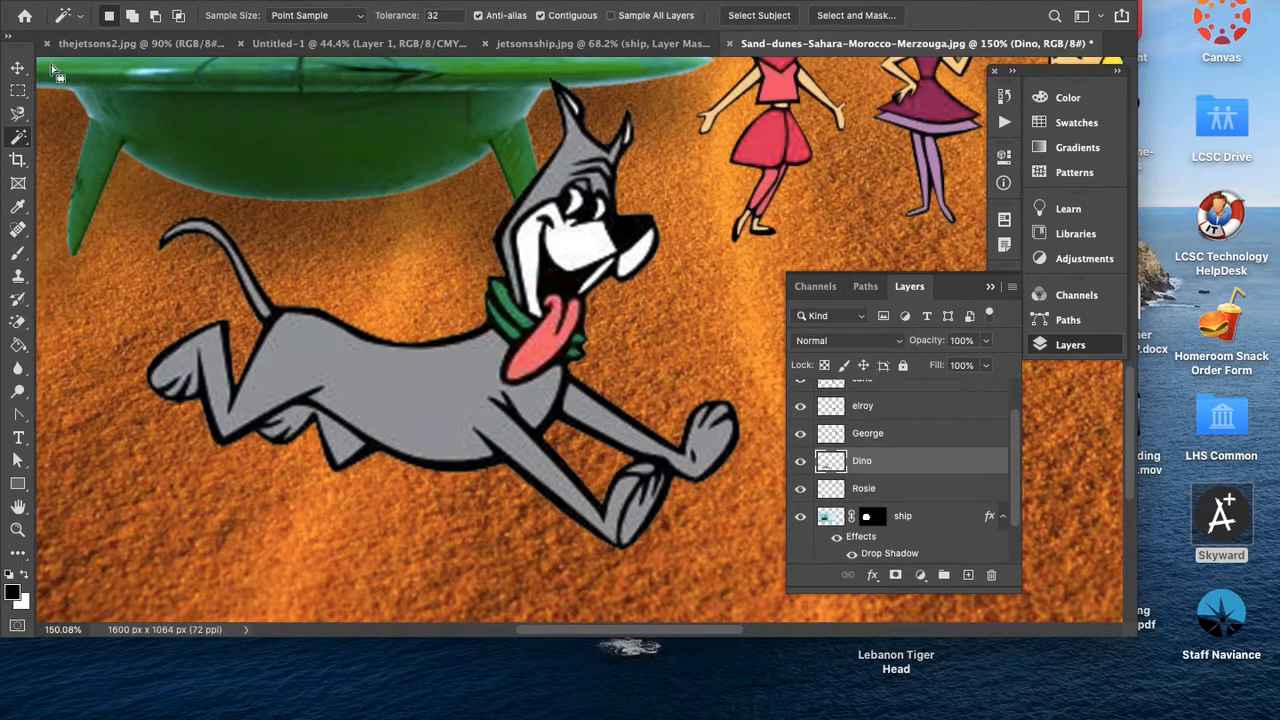
left_click(348, 362)
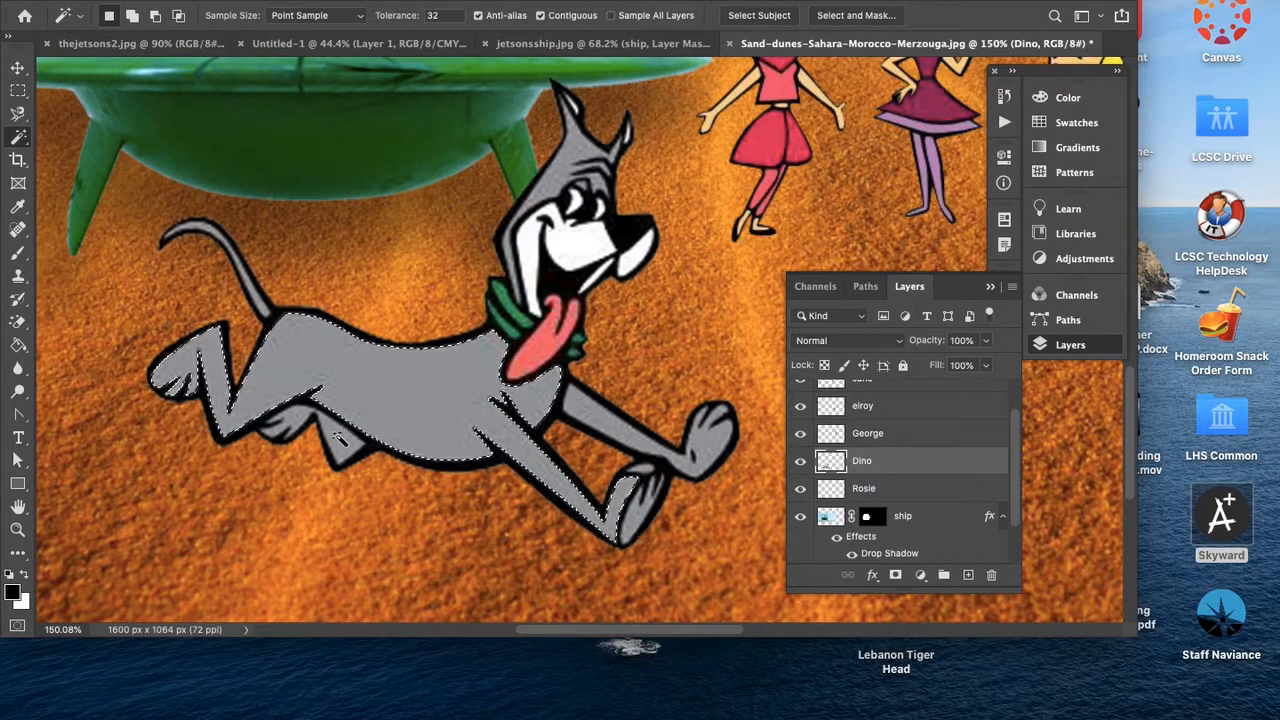
Add the gray areas of Dino's rear paw, tail, head, far front leg and near front paw to the selection
left_click(294, 422, "shift")
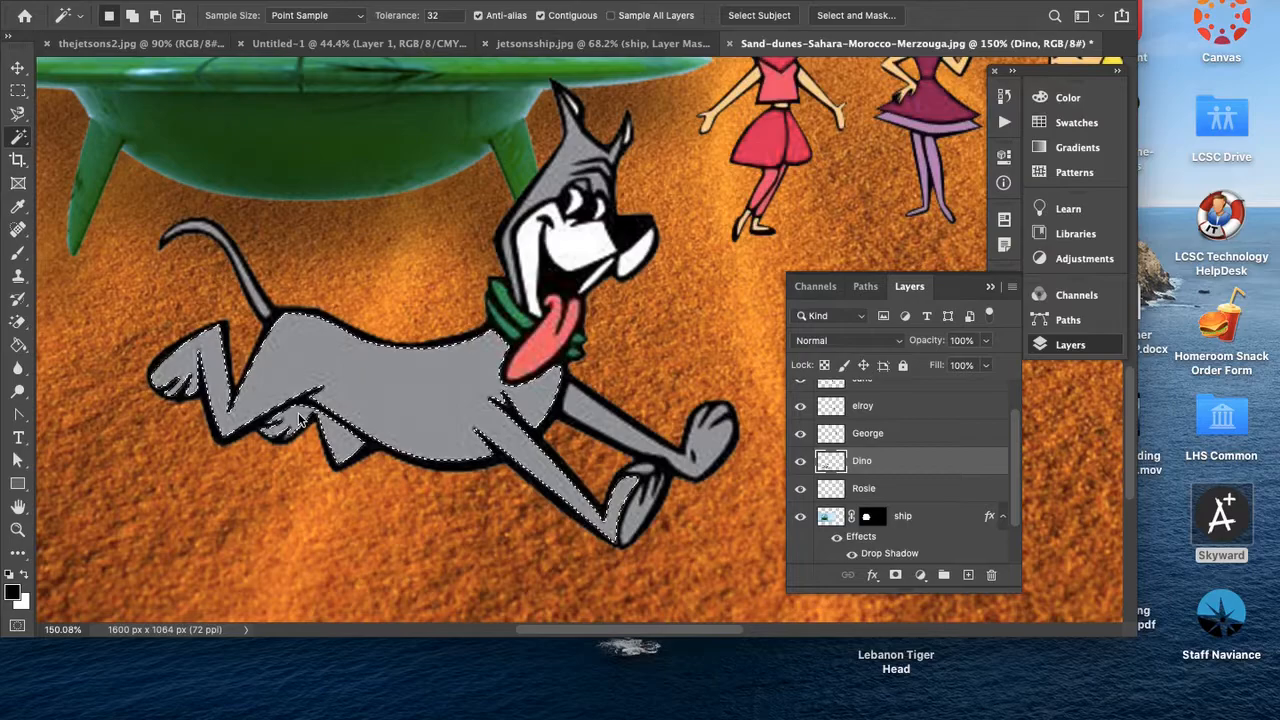
left_click(252, 287, "shift")
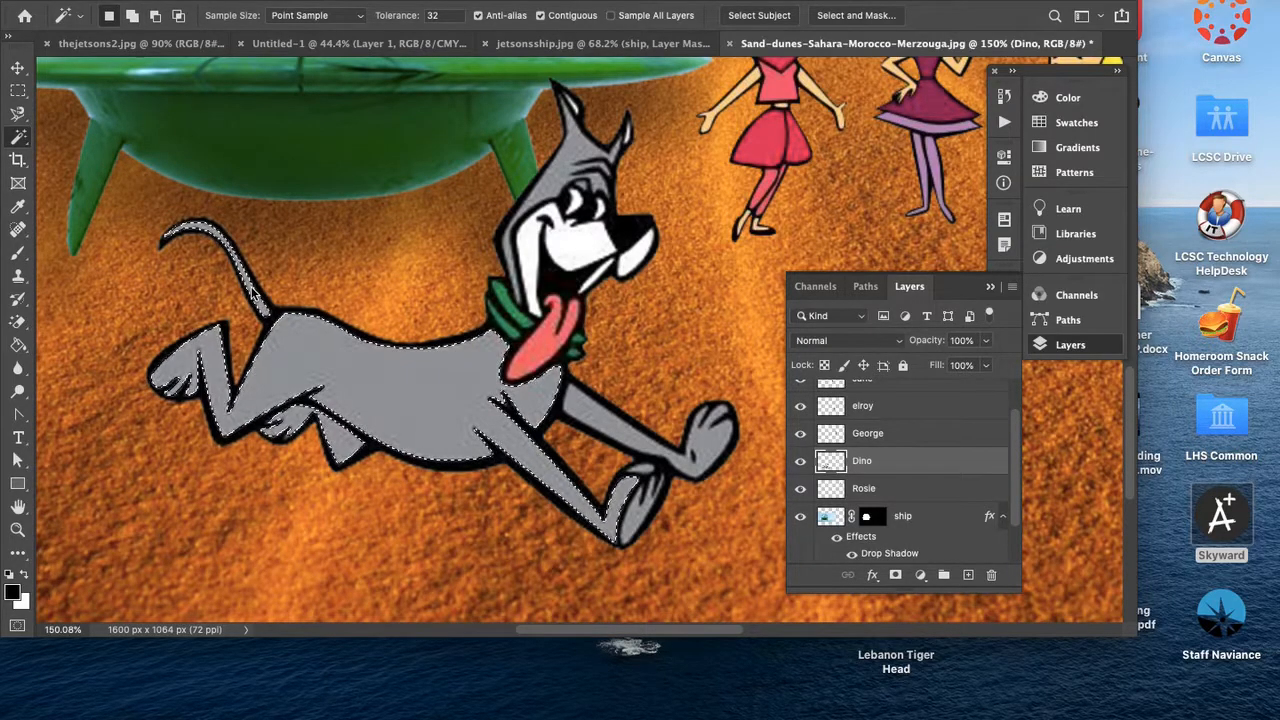
left_click(553, 180, "shift")
left_click(625, 429, "shift")
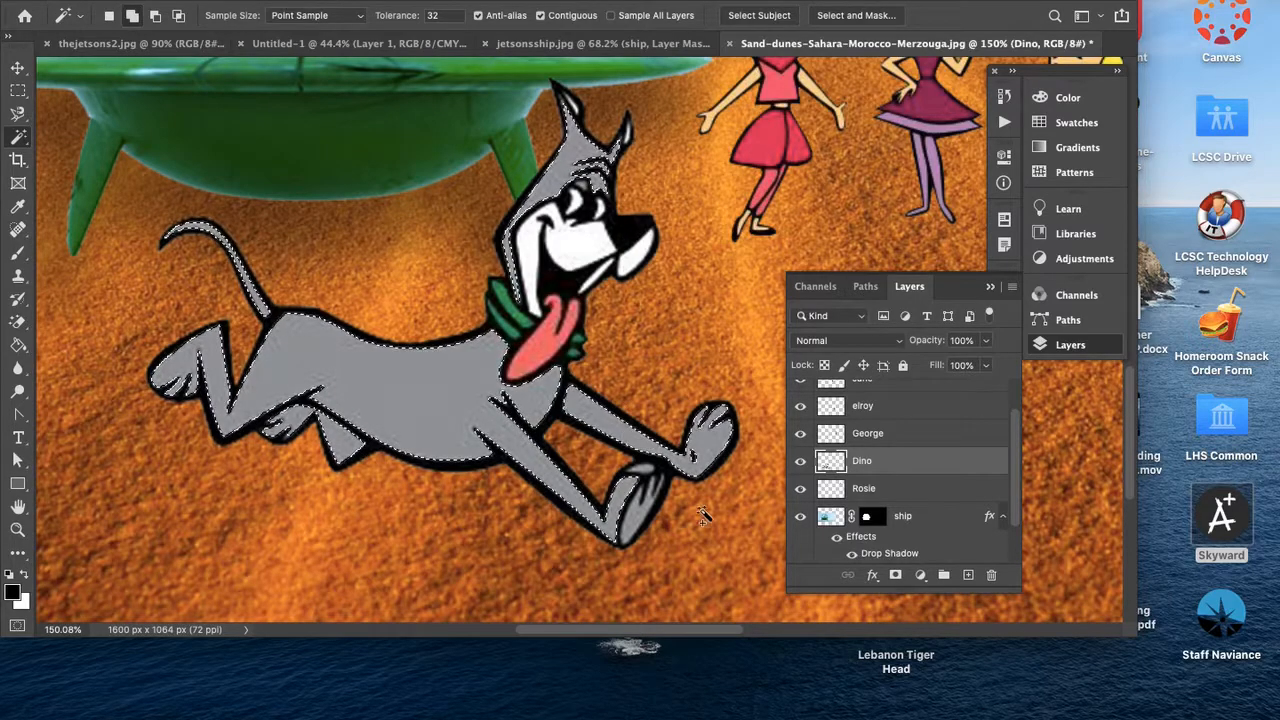
left_click(631, 528, "shift")
left_click(653, 492, "shift")
Add the small gray slivers between the toe lines of Dino's near front paw to the selection
scroll(662, 486, "up", 5)
scroll(660, 487, "up", 3)
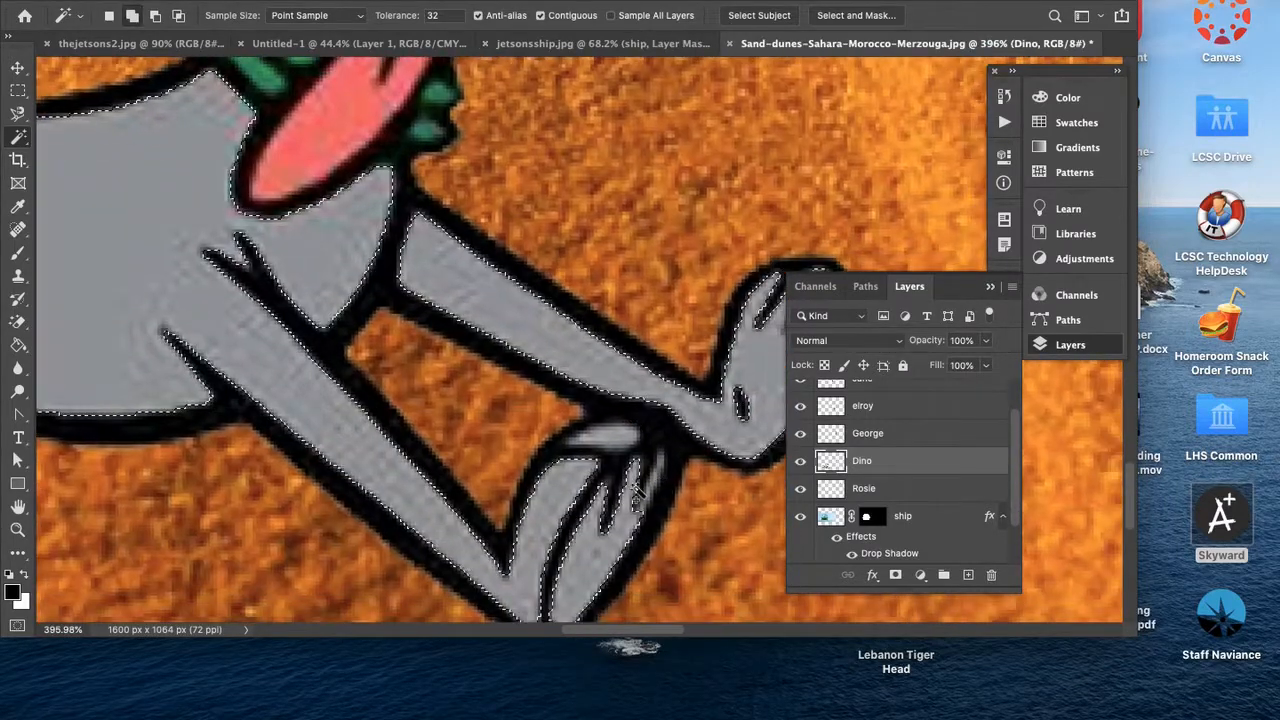
left_click(659, 478, "shift")
left_click(653, 494, "shift")
left_click(650, 502, "shift")
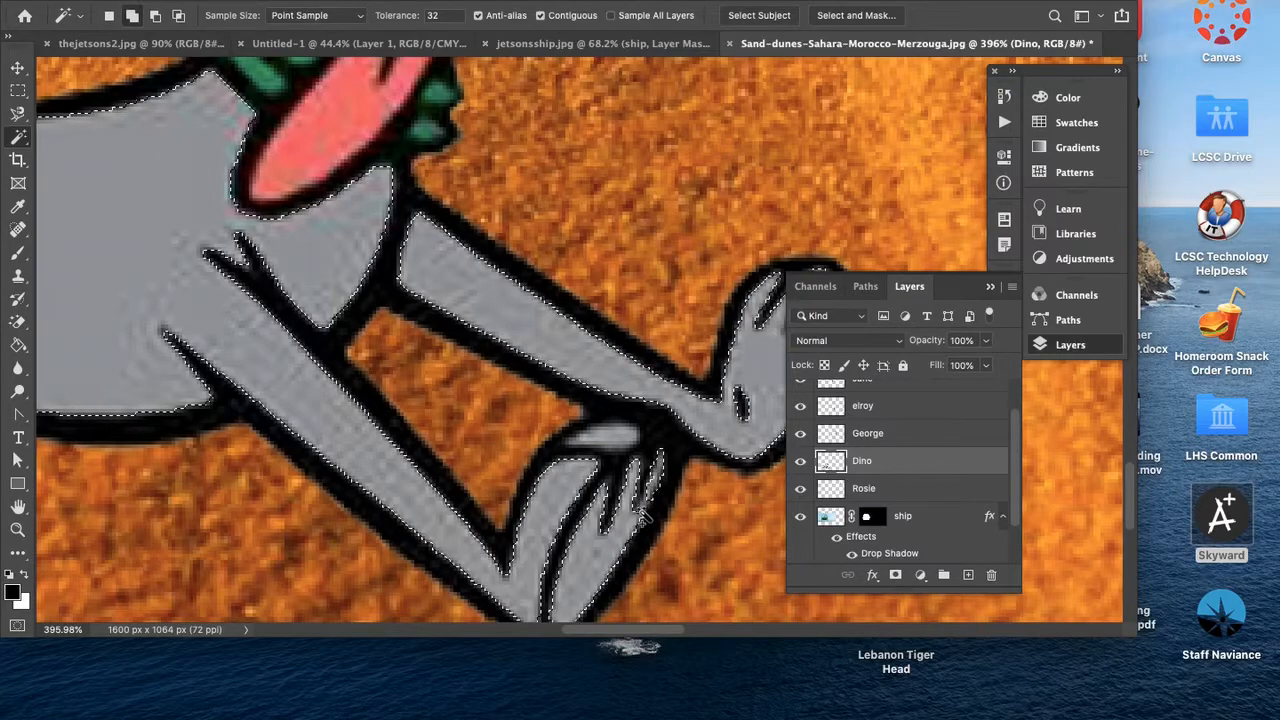
scroll(627, 539, "down", 5)
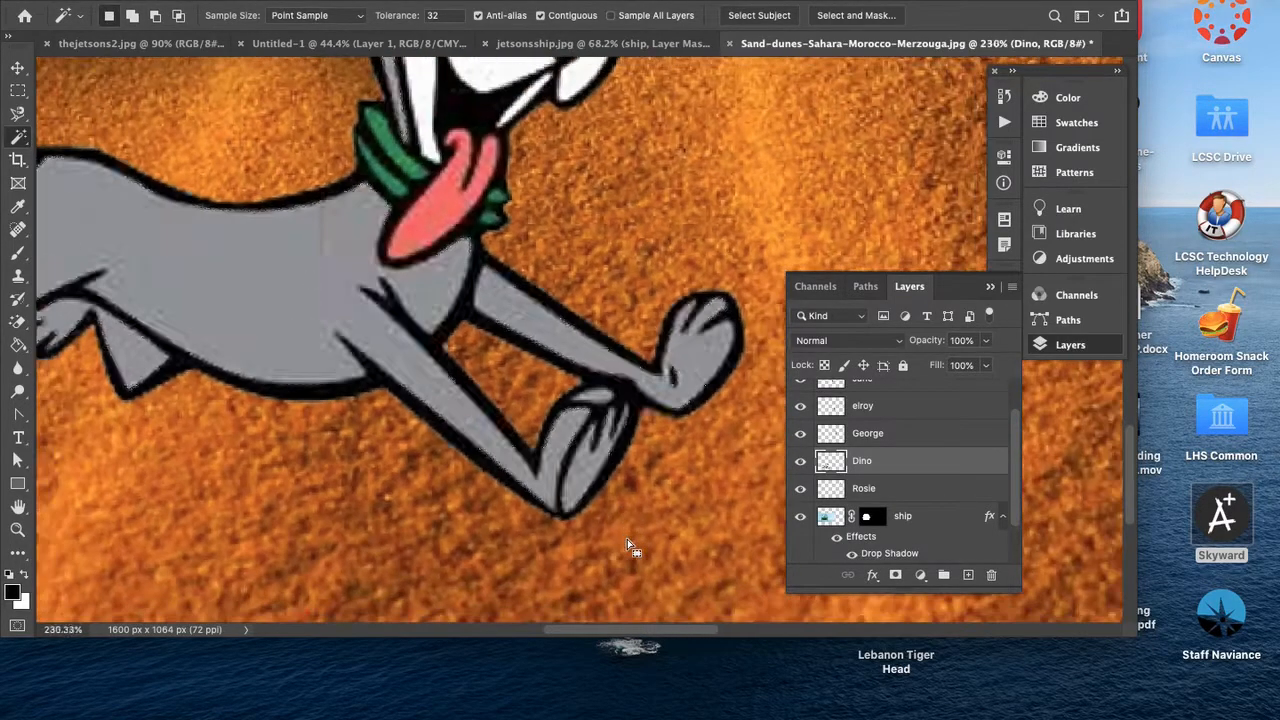
Switch to the Brush tool and set the foreground color to yellow #eae056
scroll(600, 404, "down", 3)
scroll(600, 399, "up", 3)
scroll(600, 399, "left", 3)
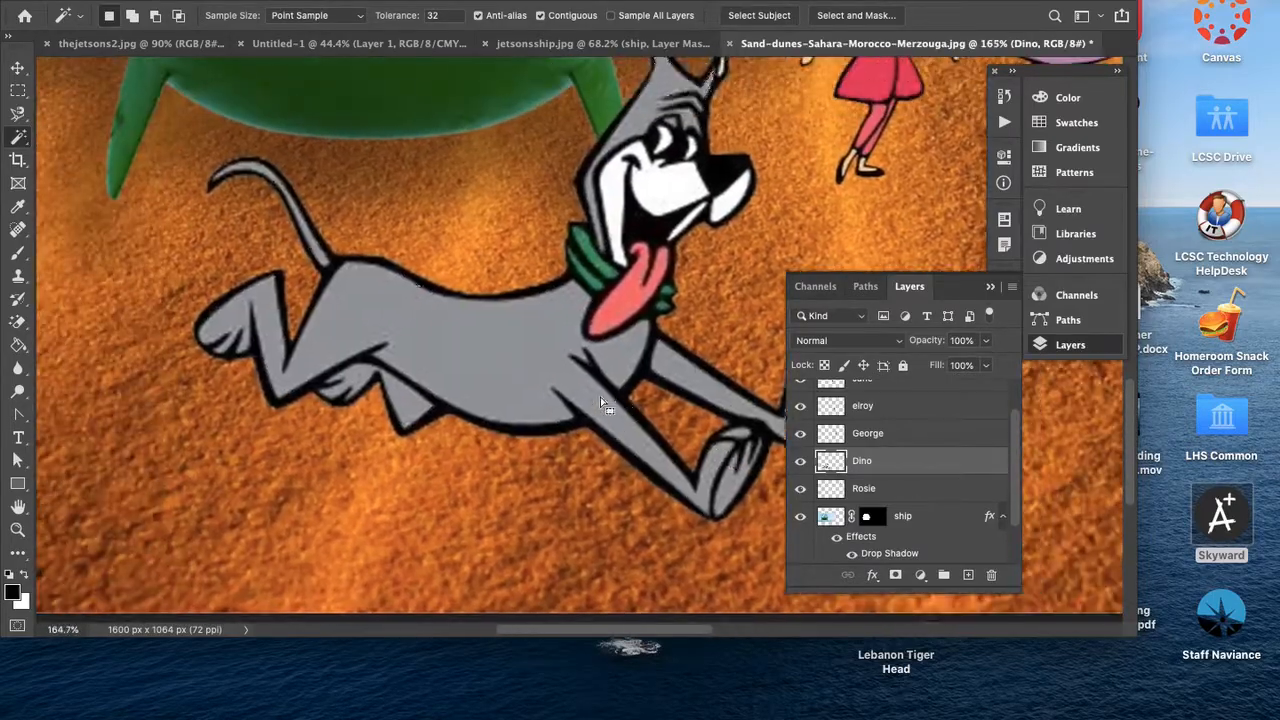
scroll(600, 399, "down", 2)
scroll(600, 399, "down", 1)
scroll(600, 399, "right", 2)
scroll(600, 399, "up", 1)
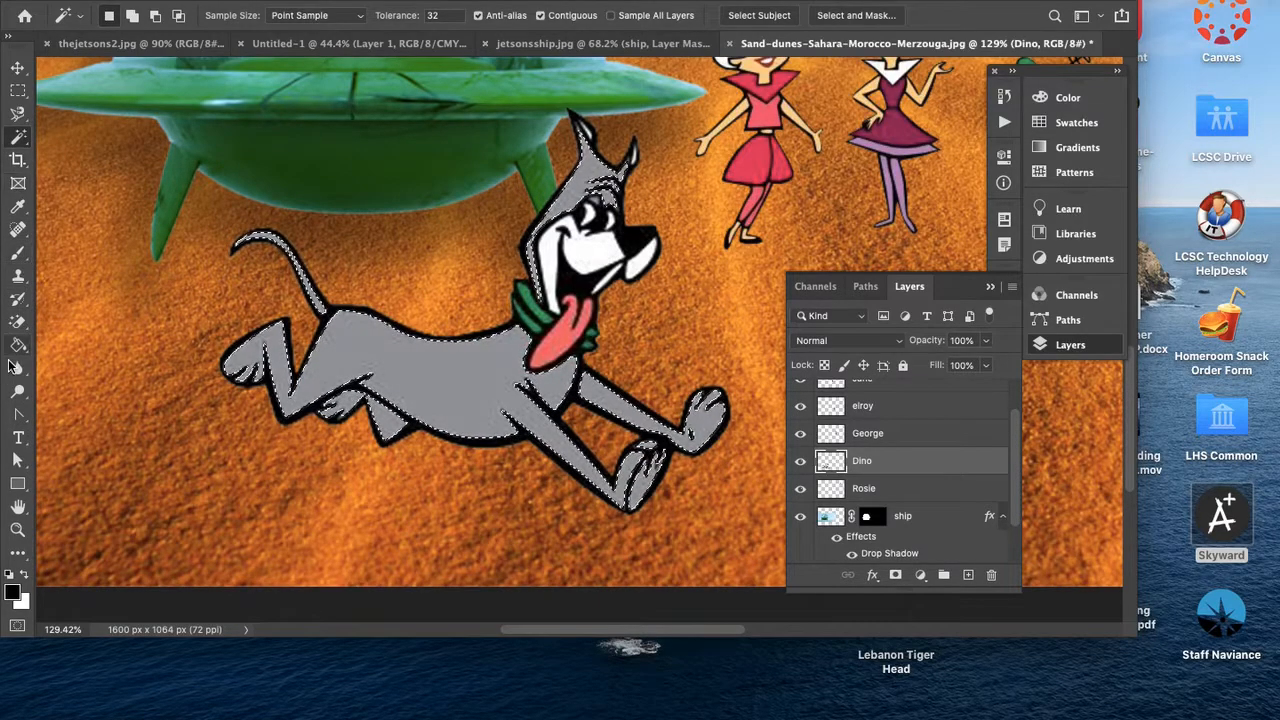
left_click(18, 252)
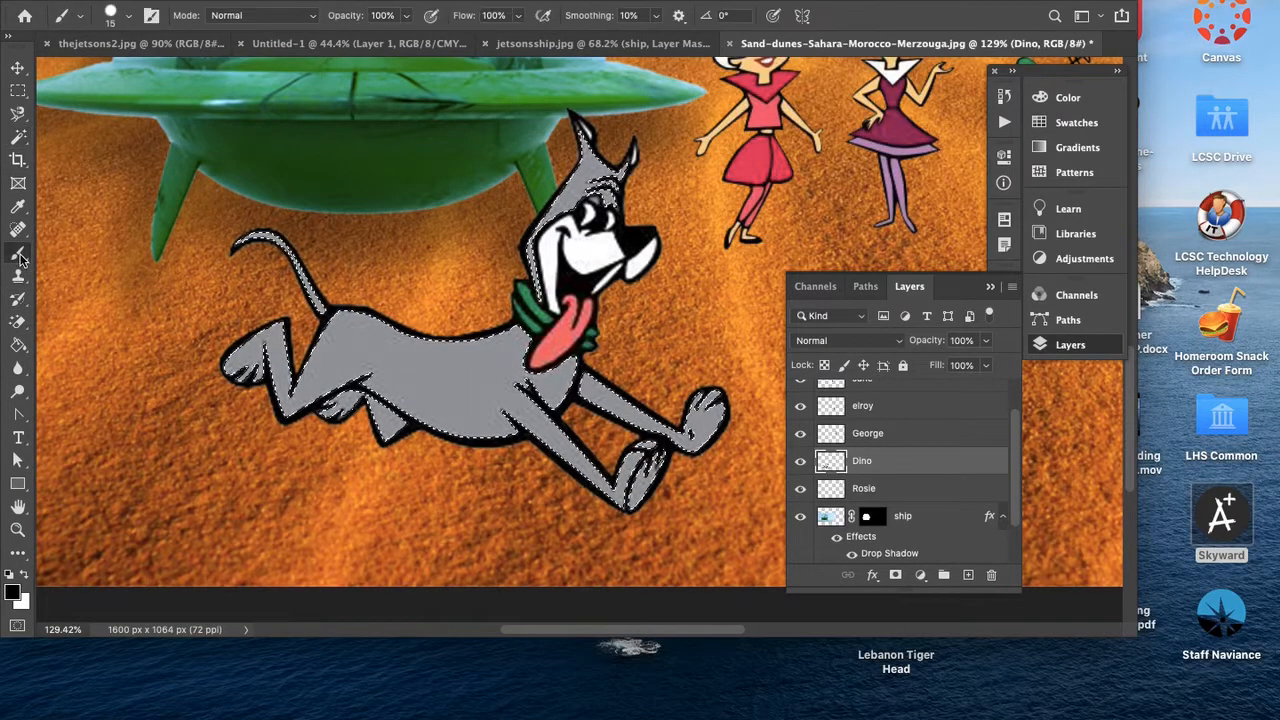
left_click(14, 591)
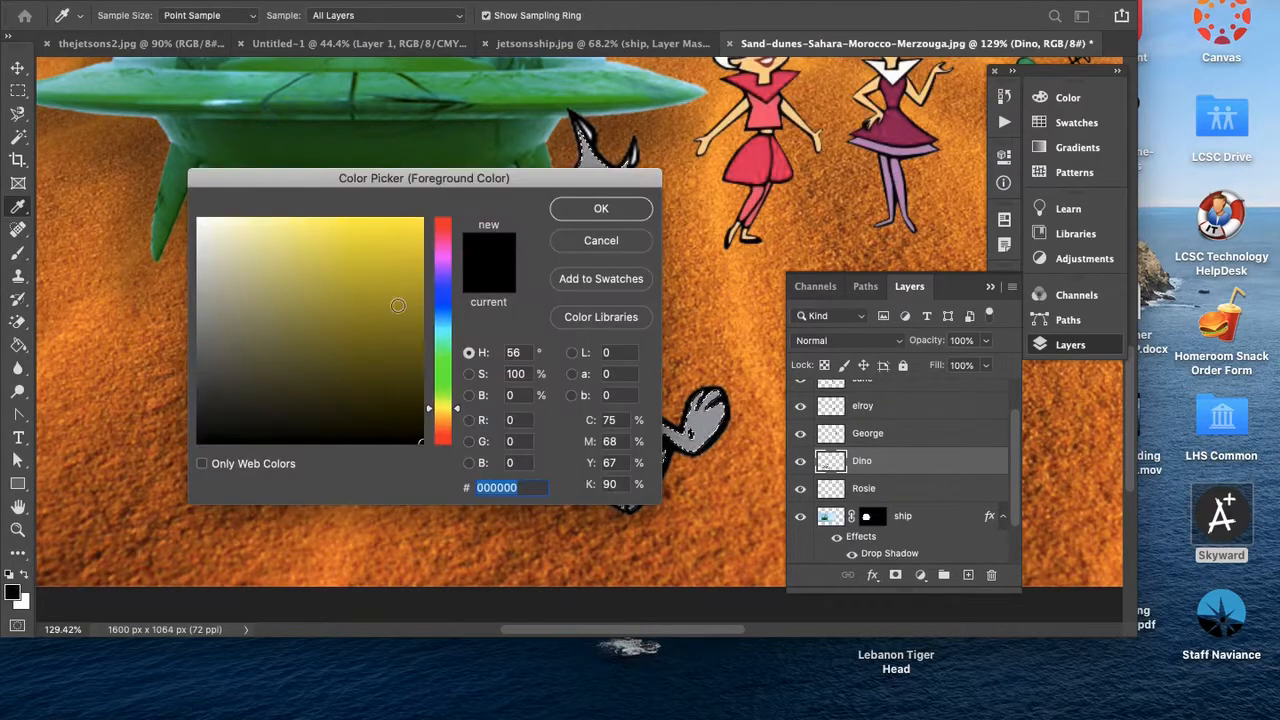
left_click(408, 281)
left_click(405, 256)
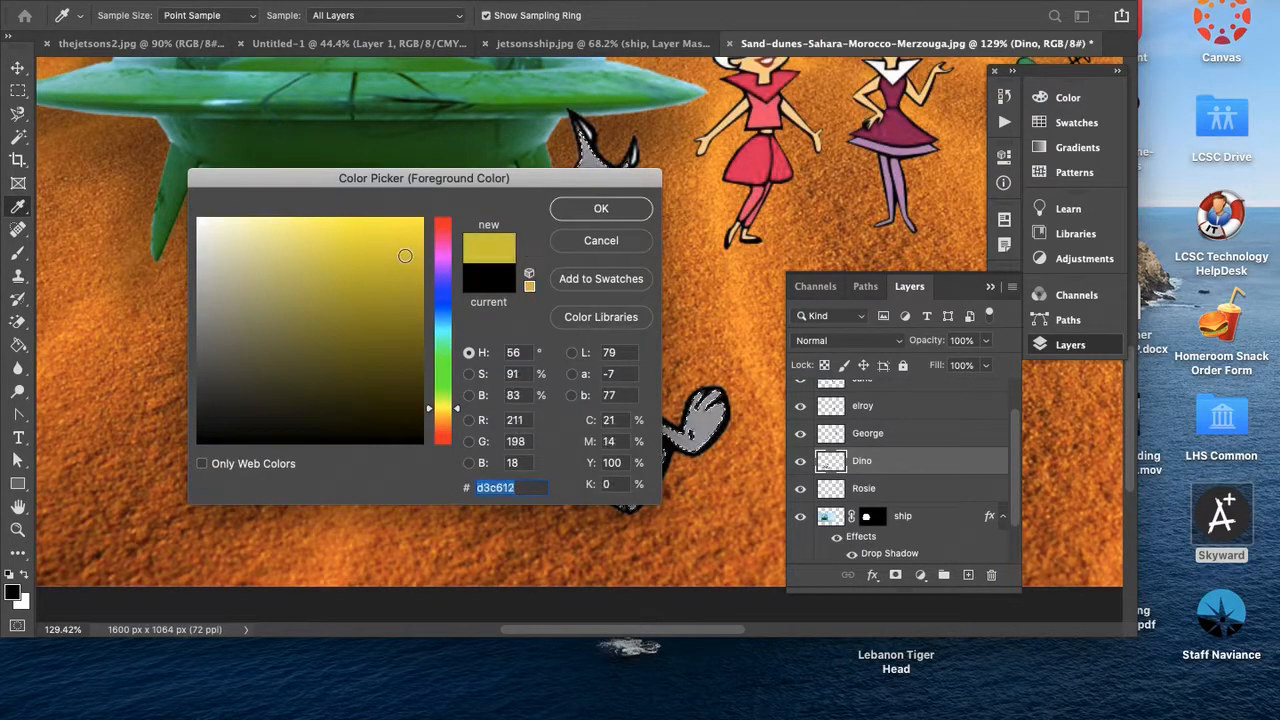
left_click_drag(353, 263, 358, 229)
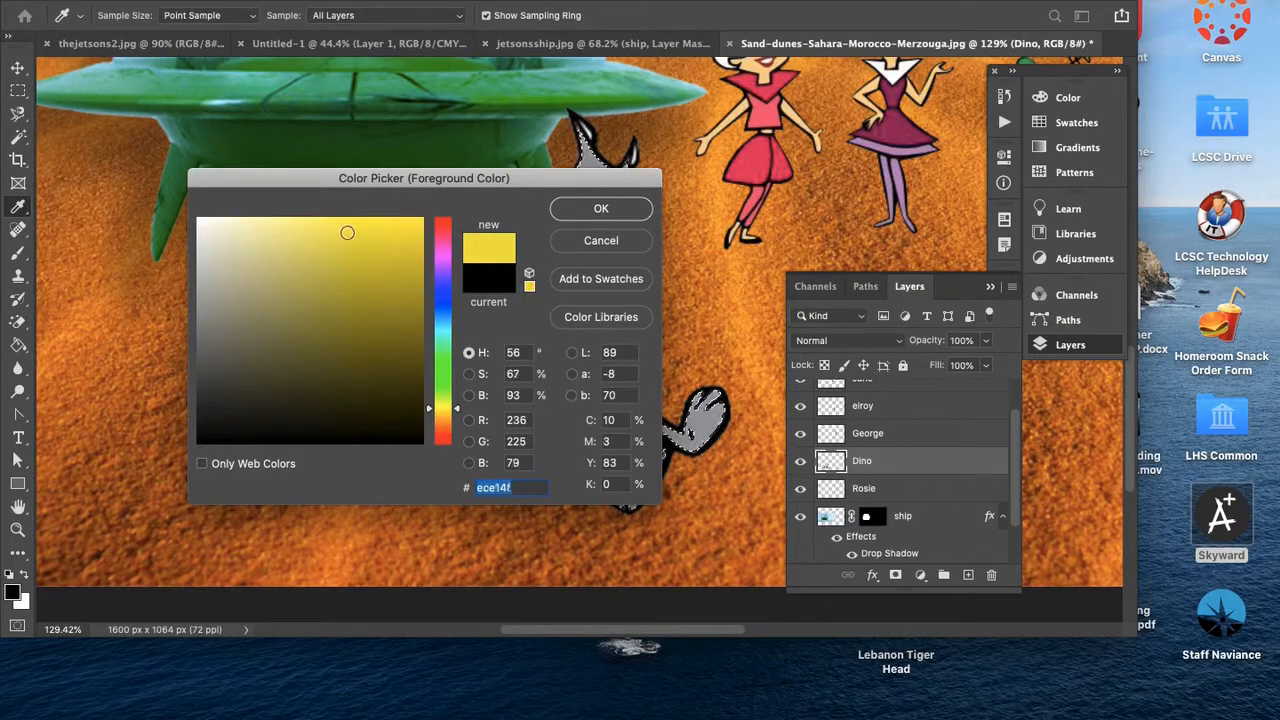
left_click(588, 204)
Paint all of Dino's selected gray areas yellow with a 200 px brush and deselect
key("b")
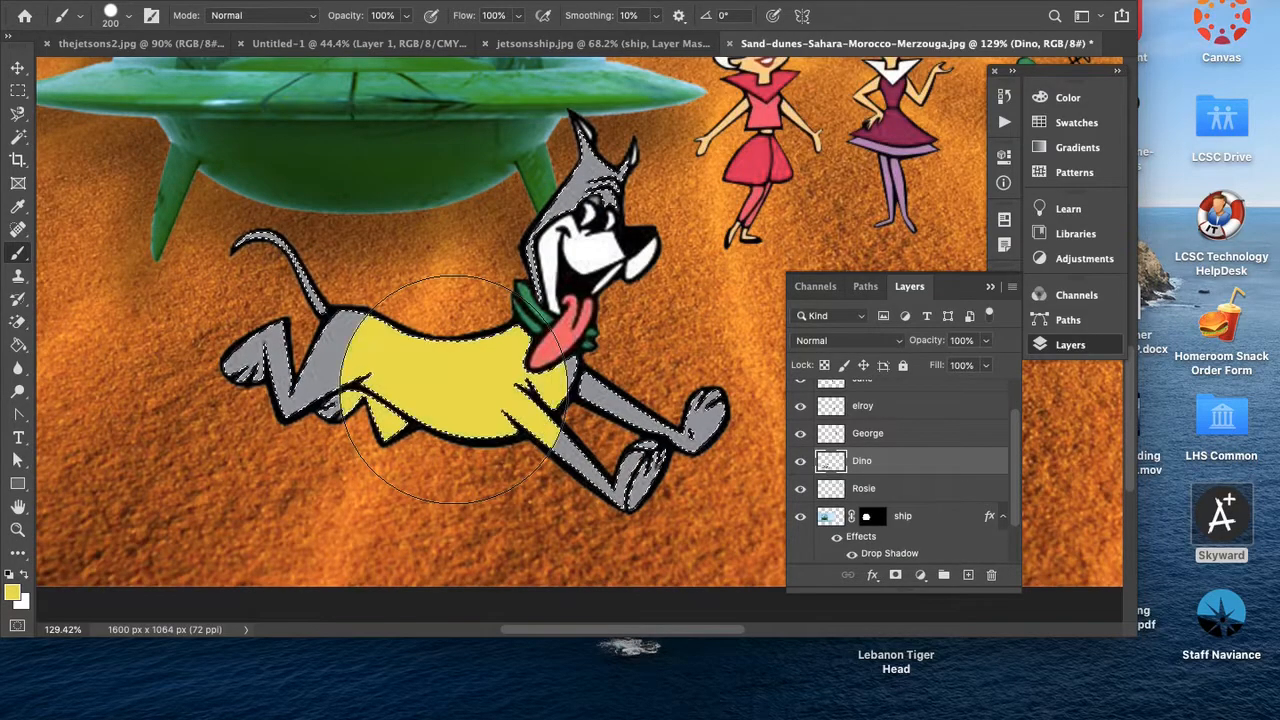
mouse_move(622, 421)
left_mouse_down()
mouse_move(688, 414)
mouse_move(731, 388)
left_mouse_up()
left_click_drag(546, 281, 602, 178)
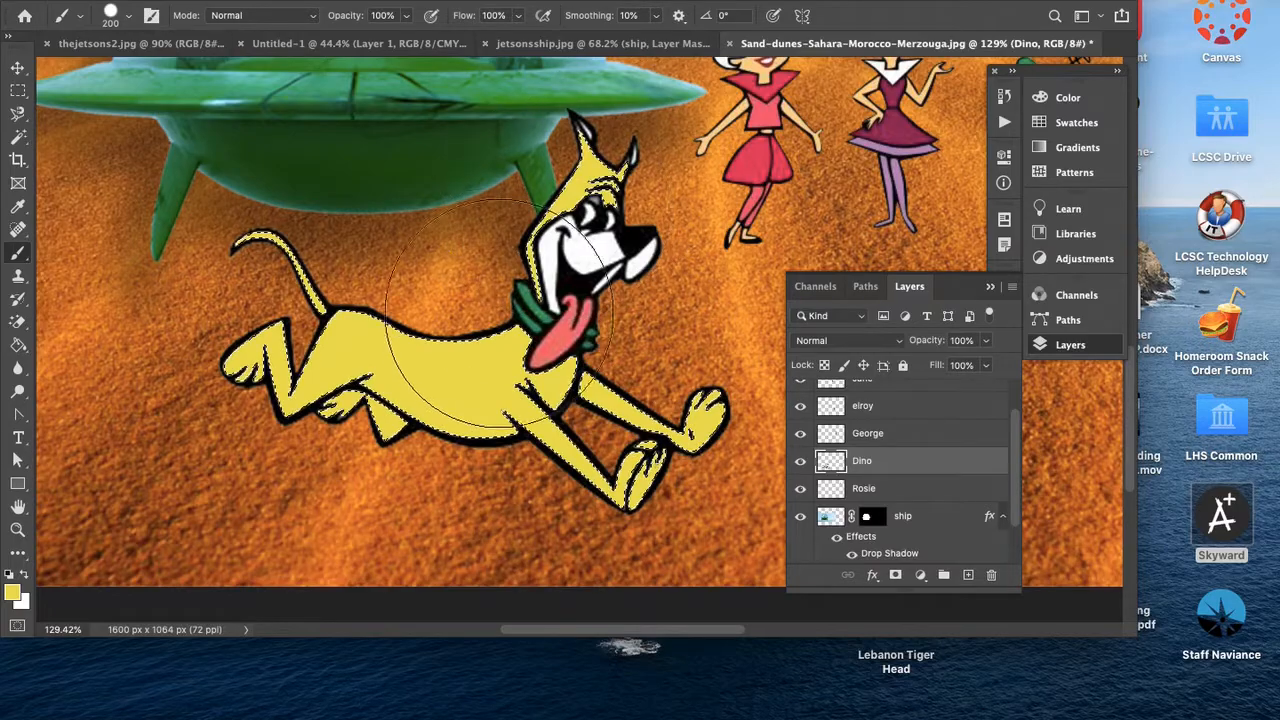
key("super+d")
Select the green parts of Dino's collar on both sides of the tongue using the Magic Wand with a tolerance of 32
key("super+plus")
key("super+minus")
key("super+plus")
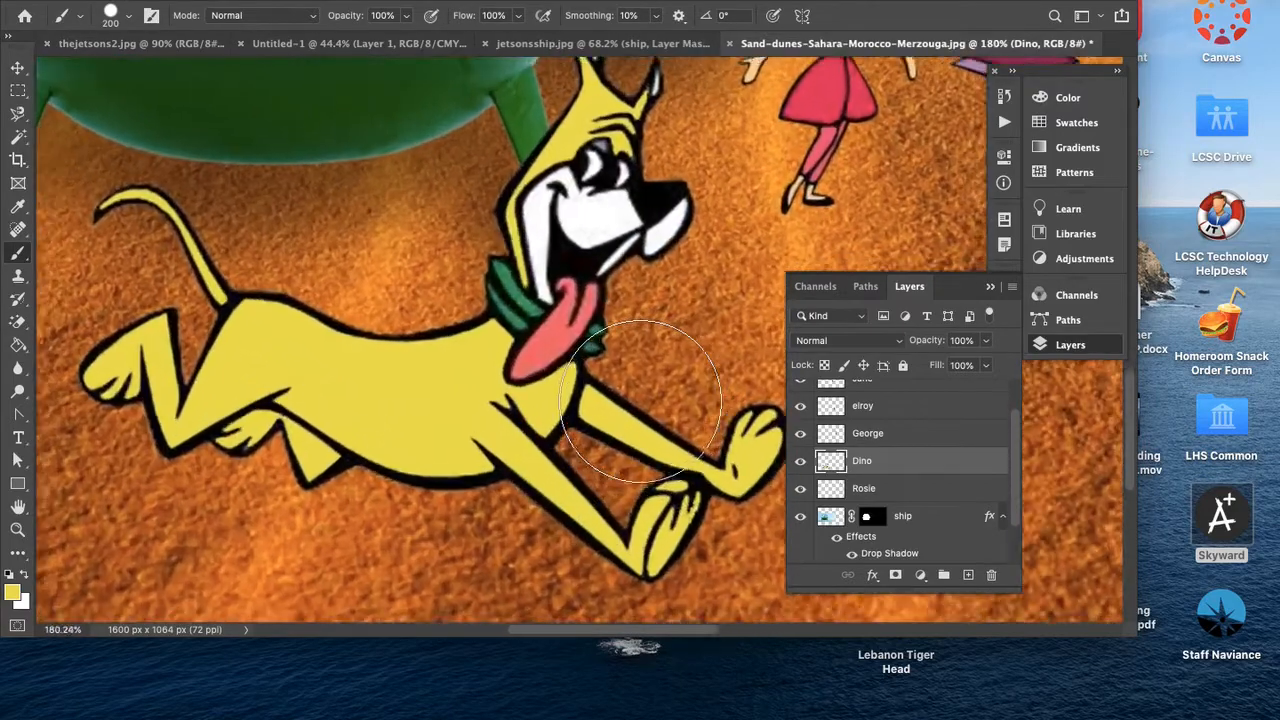
left_click(22, 138)
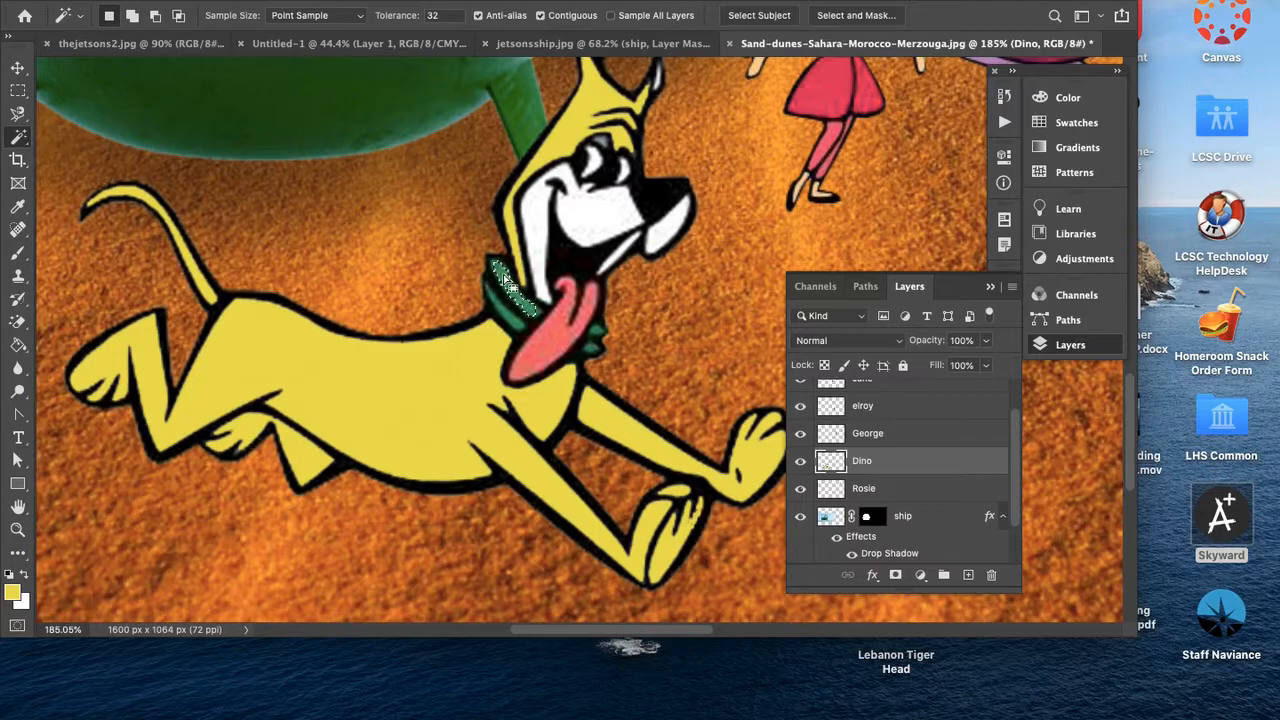
scroll(505, 283, "up", 5)
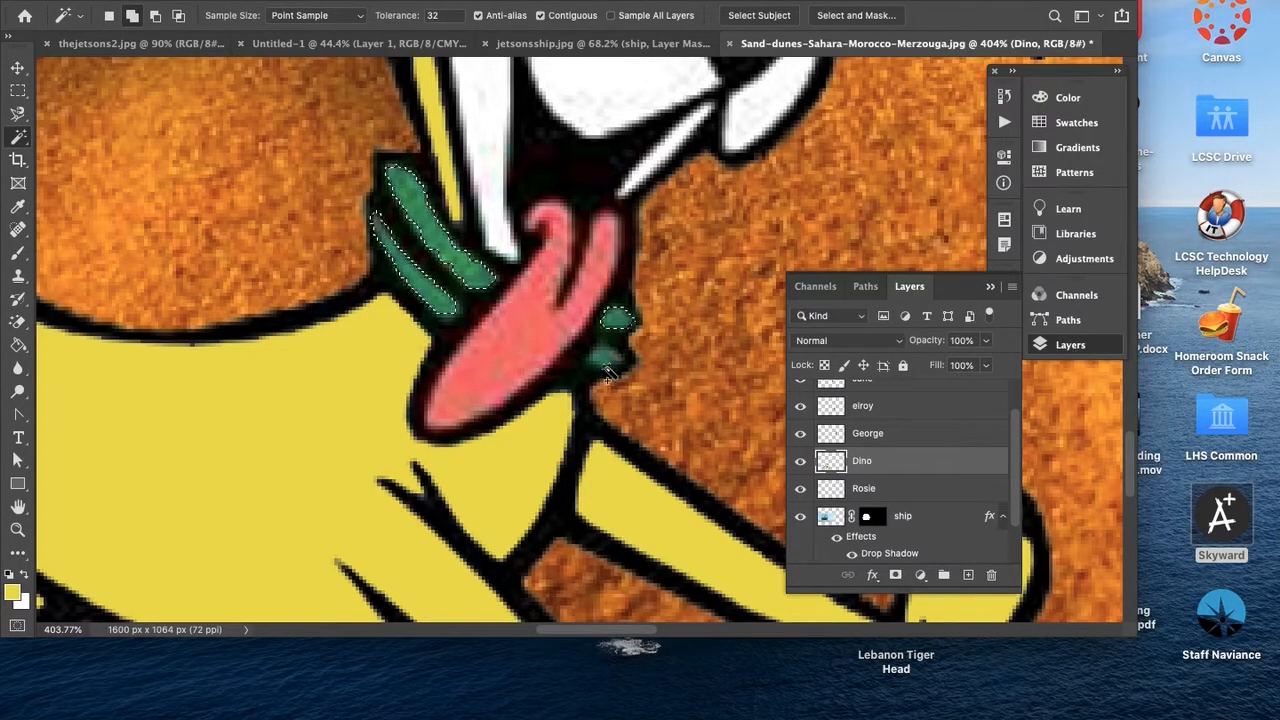
left_click(606, 358)
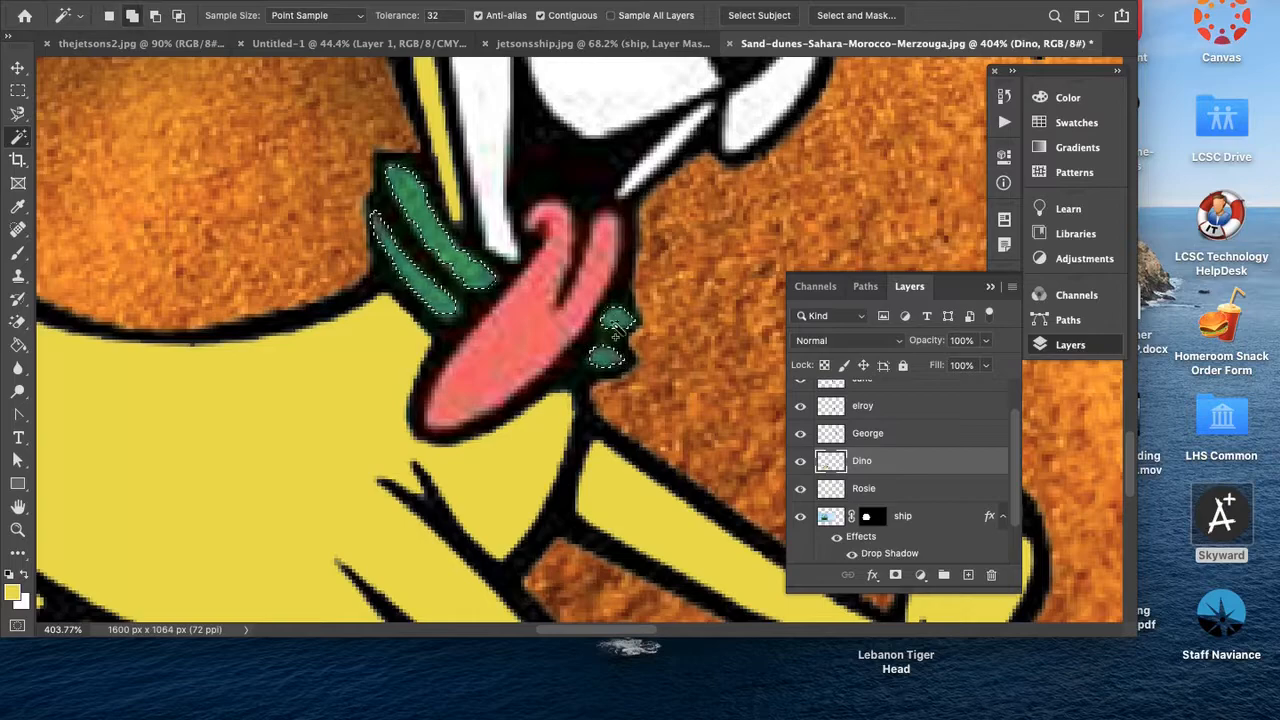
left_click(608, 325)
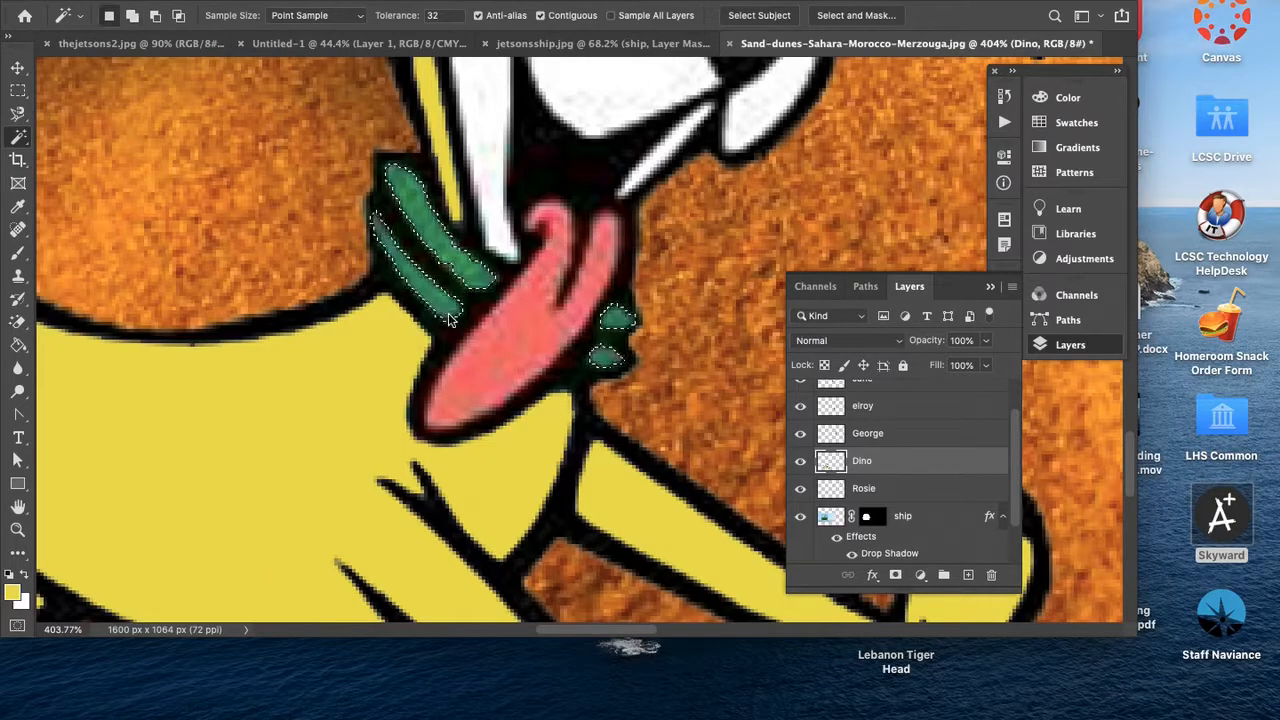
left_click(592, 361)
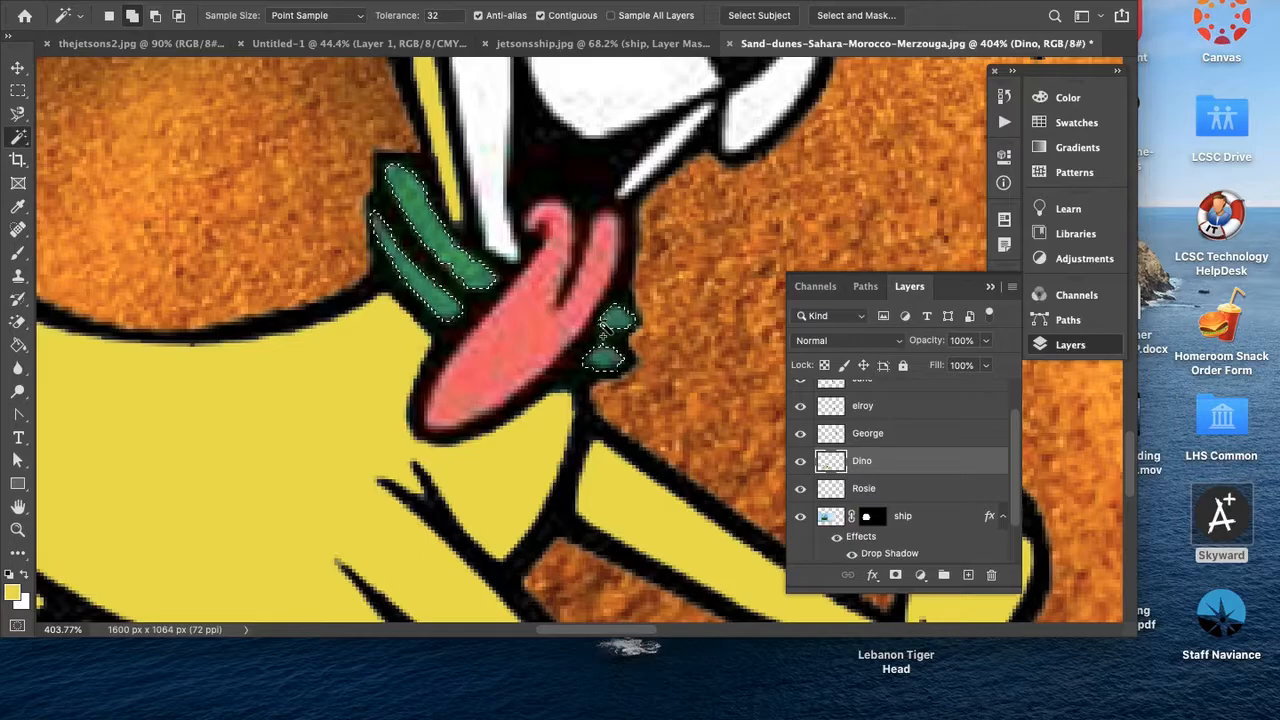
Set the foreground color to red #ff0048, paint the selected parts of Dino's collar with the brush, and deselect
scroll(620, 320, "down", 5)
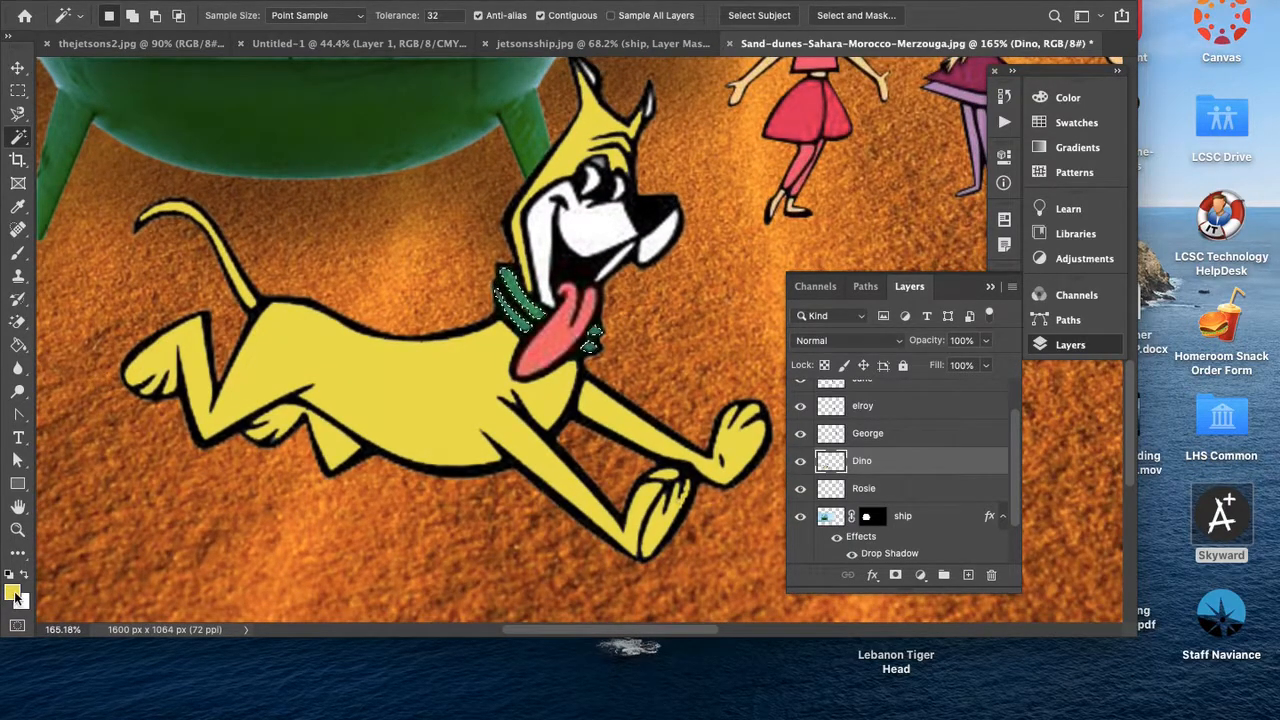
left_click(14, 592)
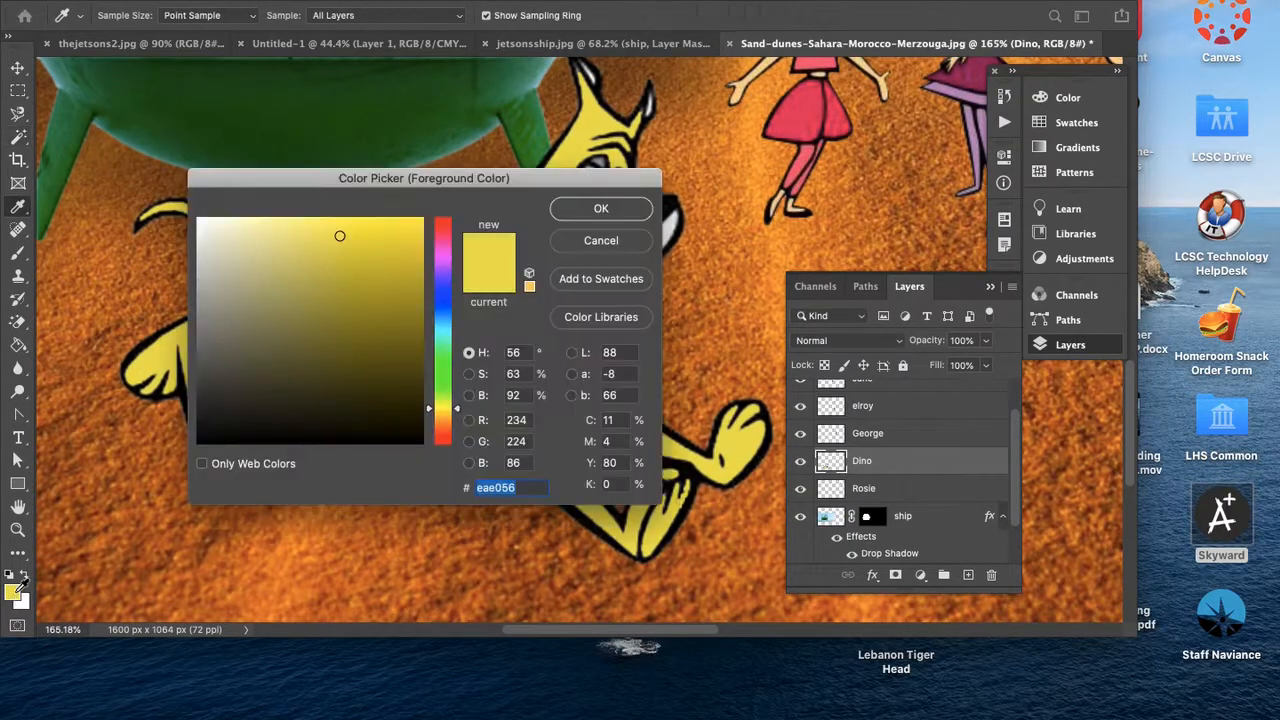
left_click(447, 350)
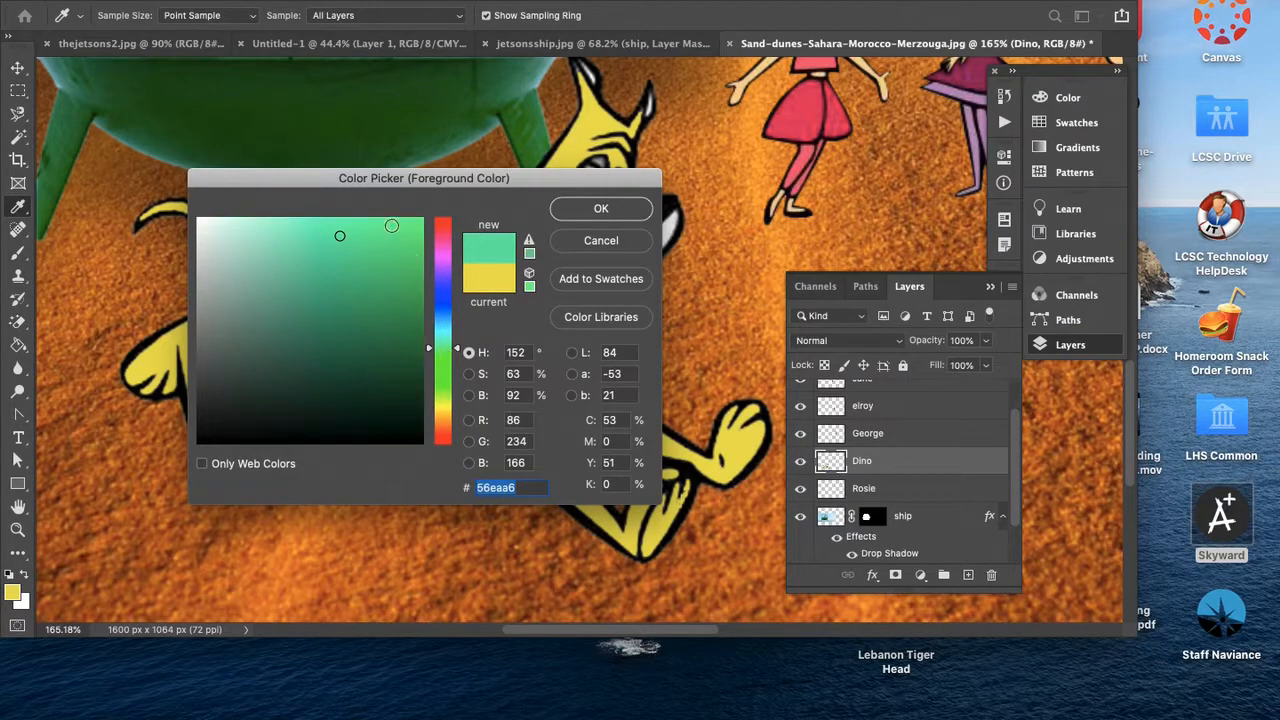
left_click(448, 228)
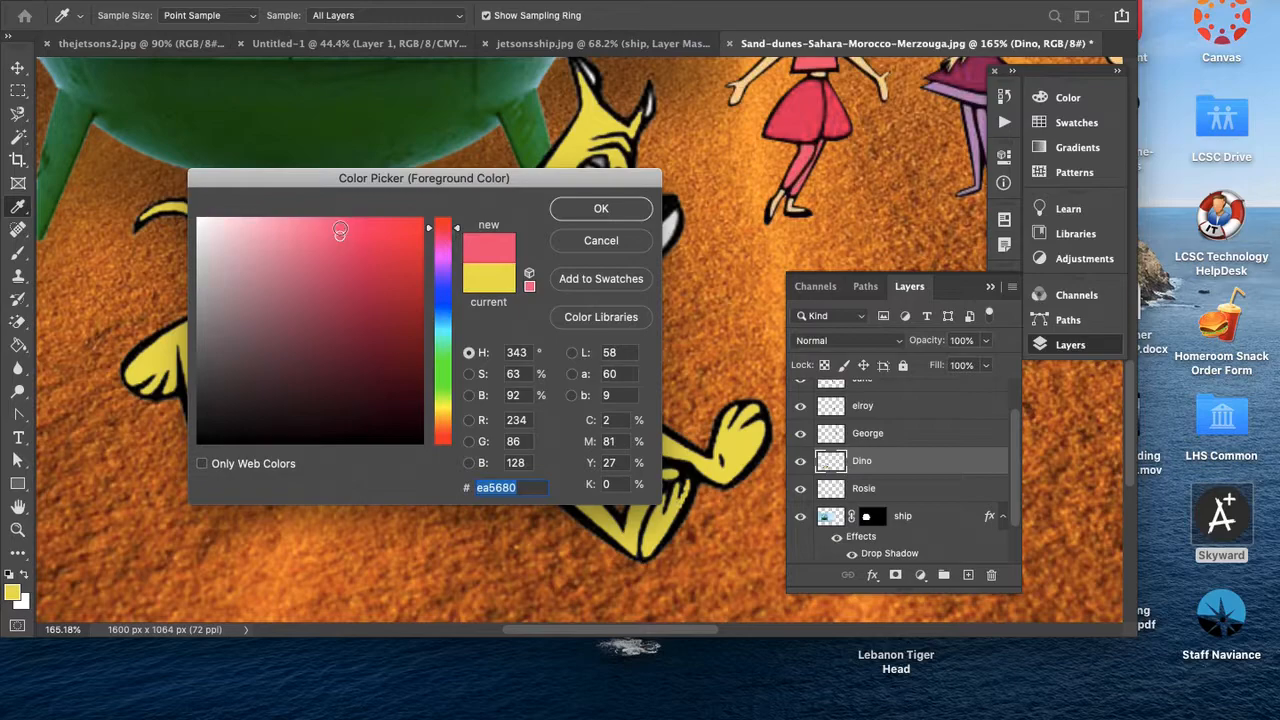
left_click_drag(352, 228, 423, 210)
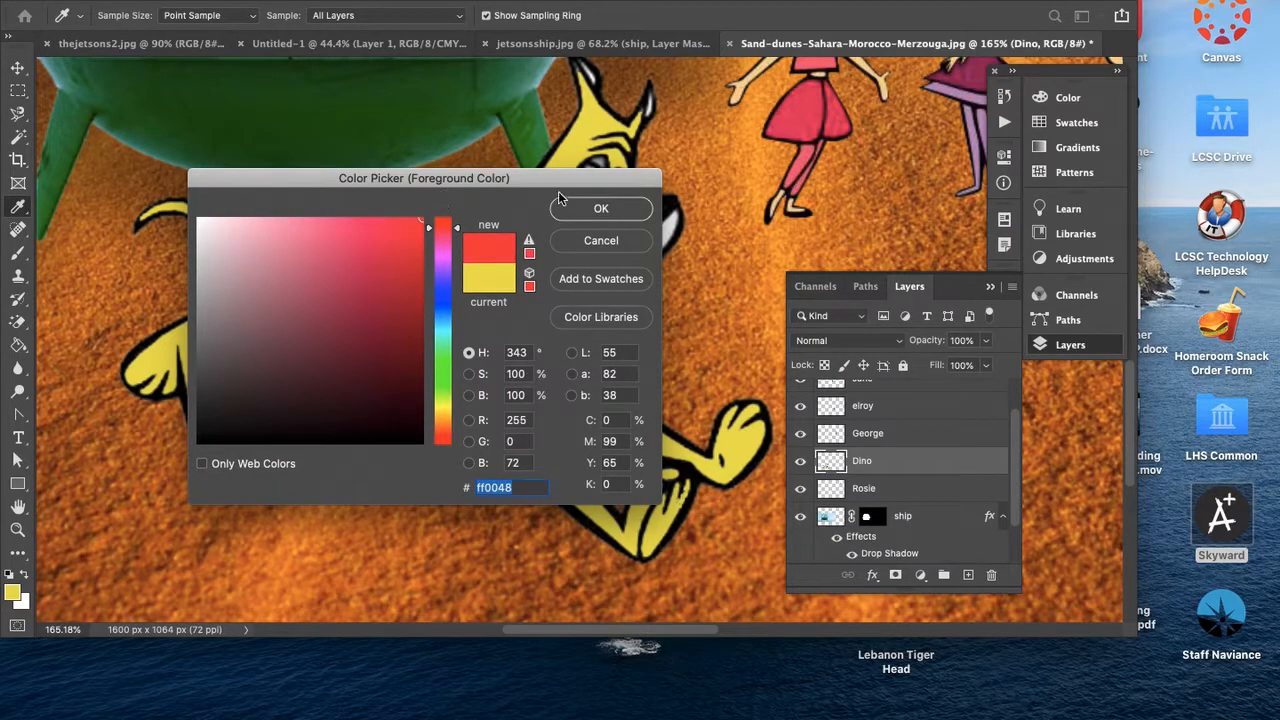
left_click(589, 207)
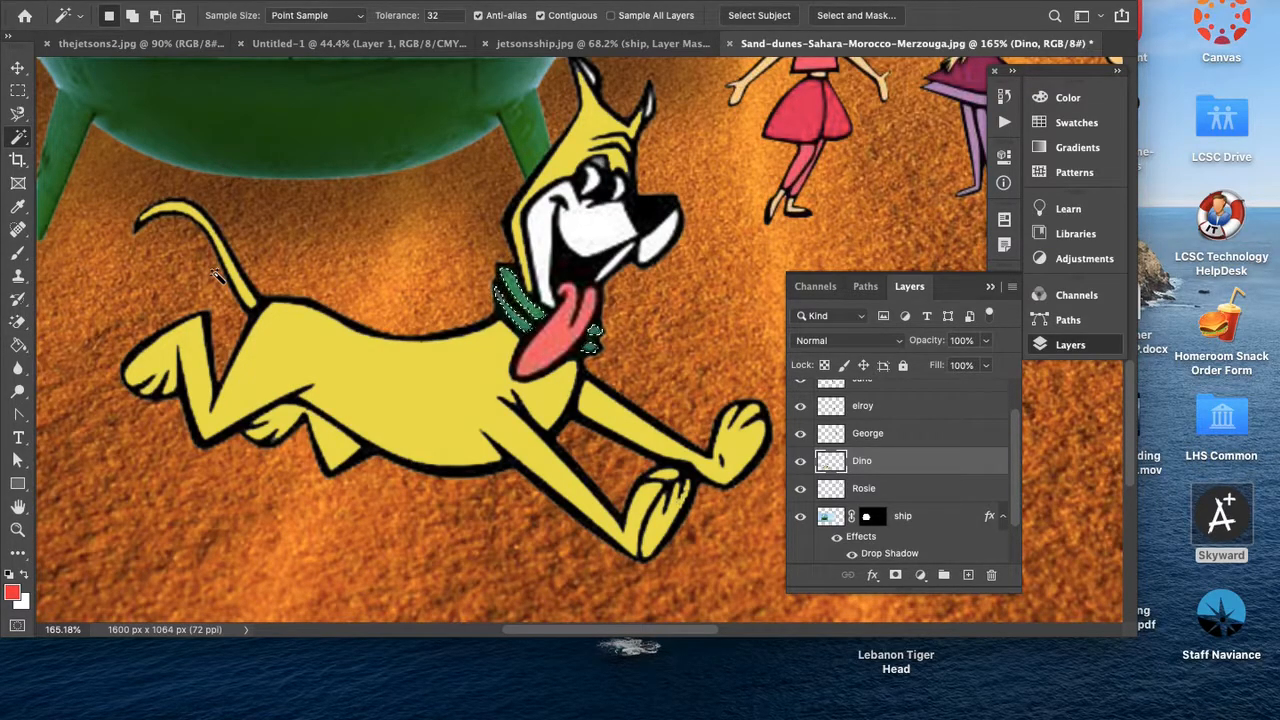
key("g")
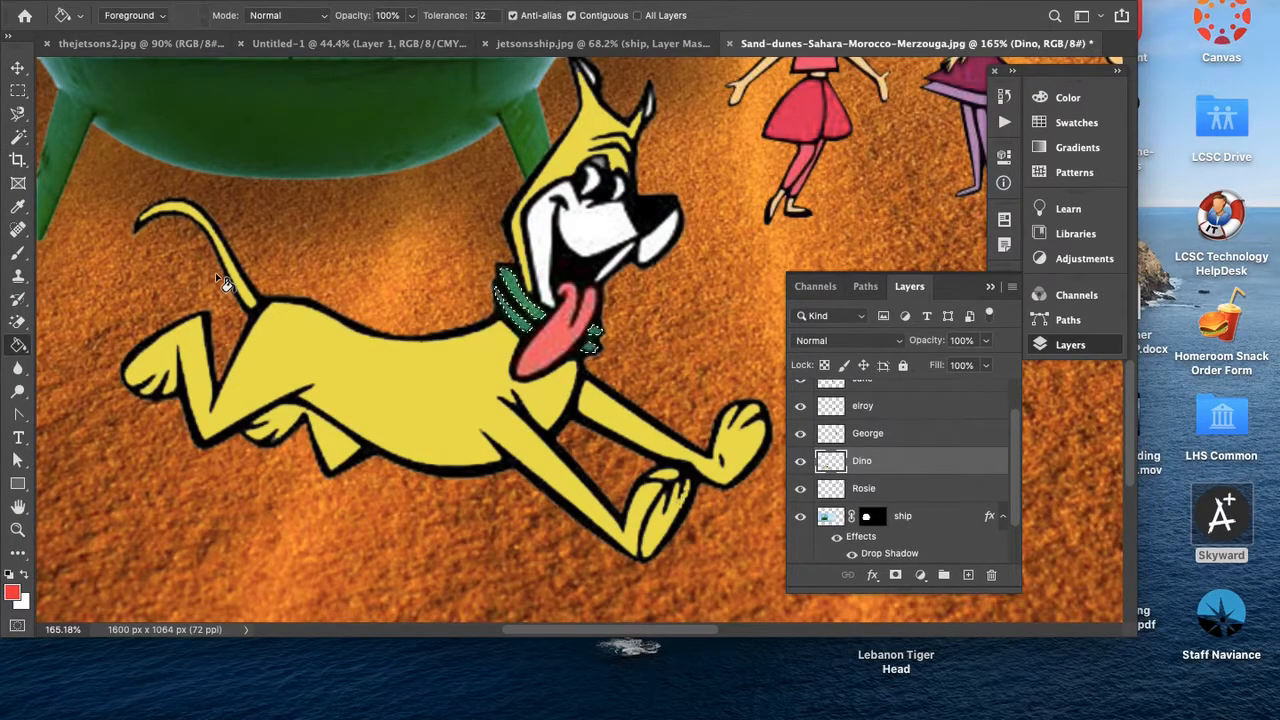
left_click(18, 255)
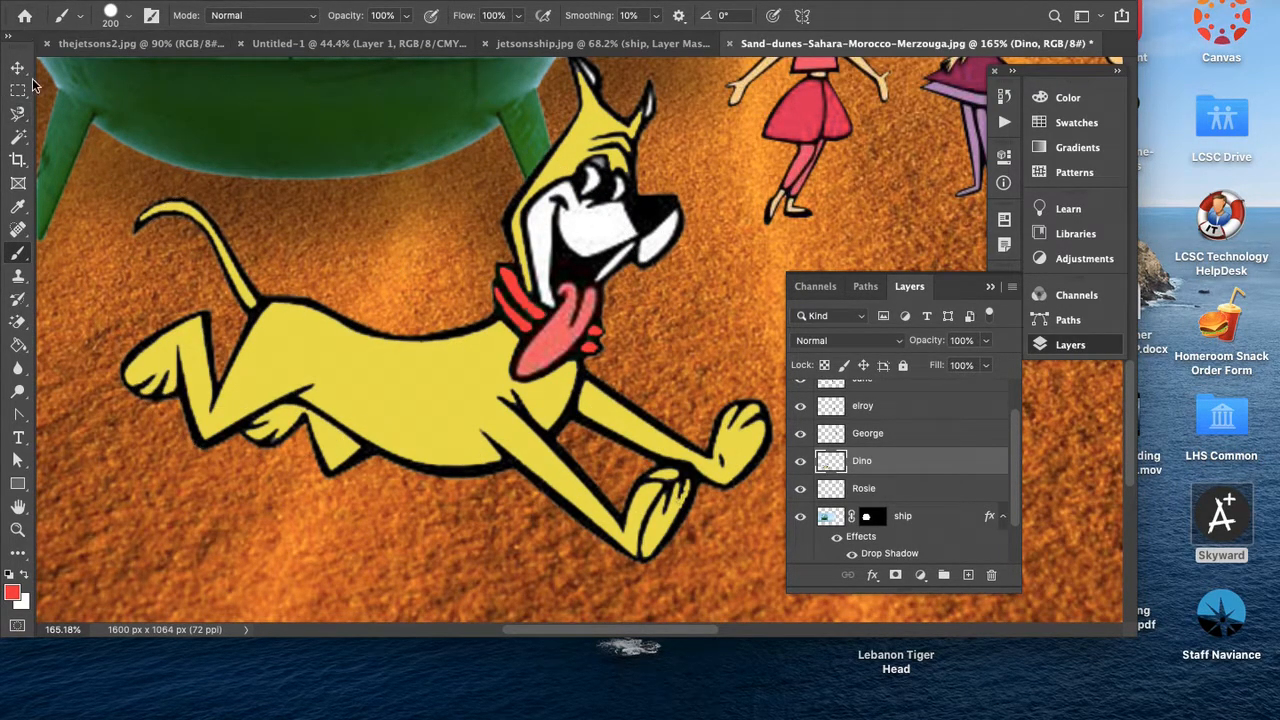
Examine the recolored Dino up close and the other characters across the desert scene
scroll(545, 230, "up", 10)
scroll(540, 228, "down", 10)
scroll(540, 235, "down", 6)
scroll(541, 236, "up", 5)
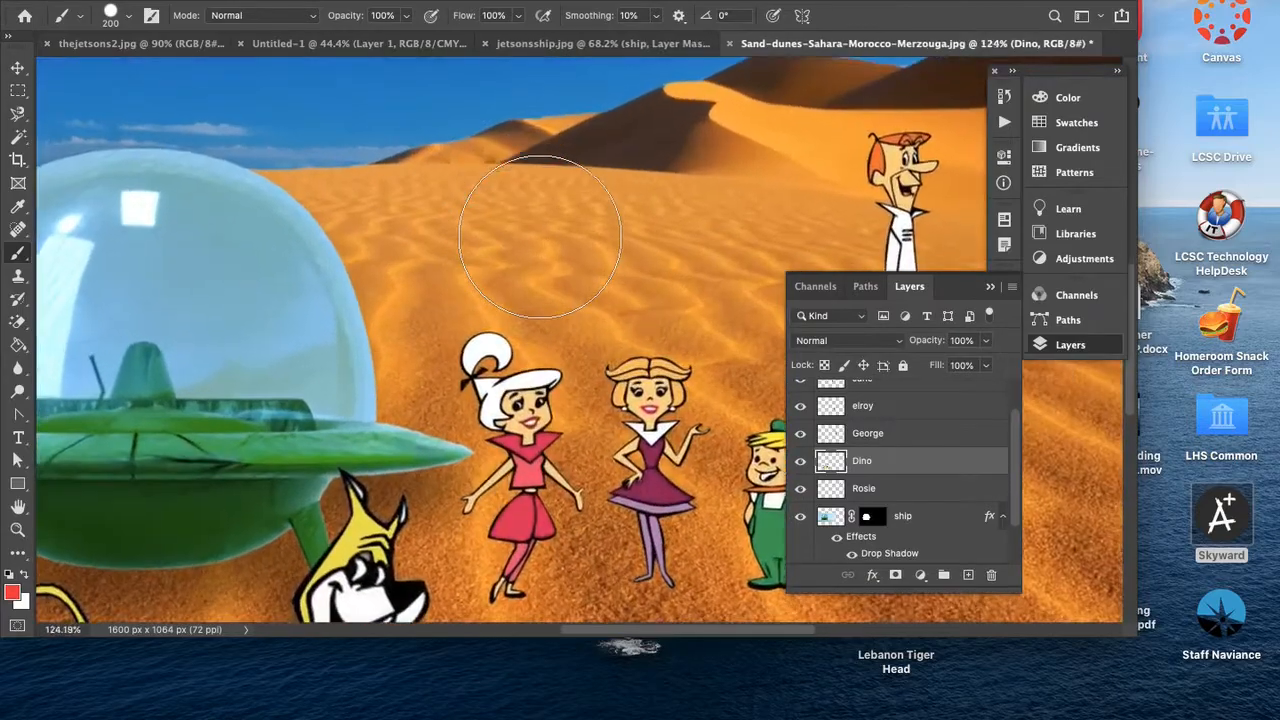
scroll(540, 236, "up", 1)
scroll(540, 236, "down", 5)
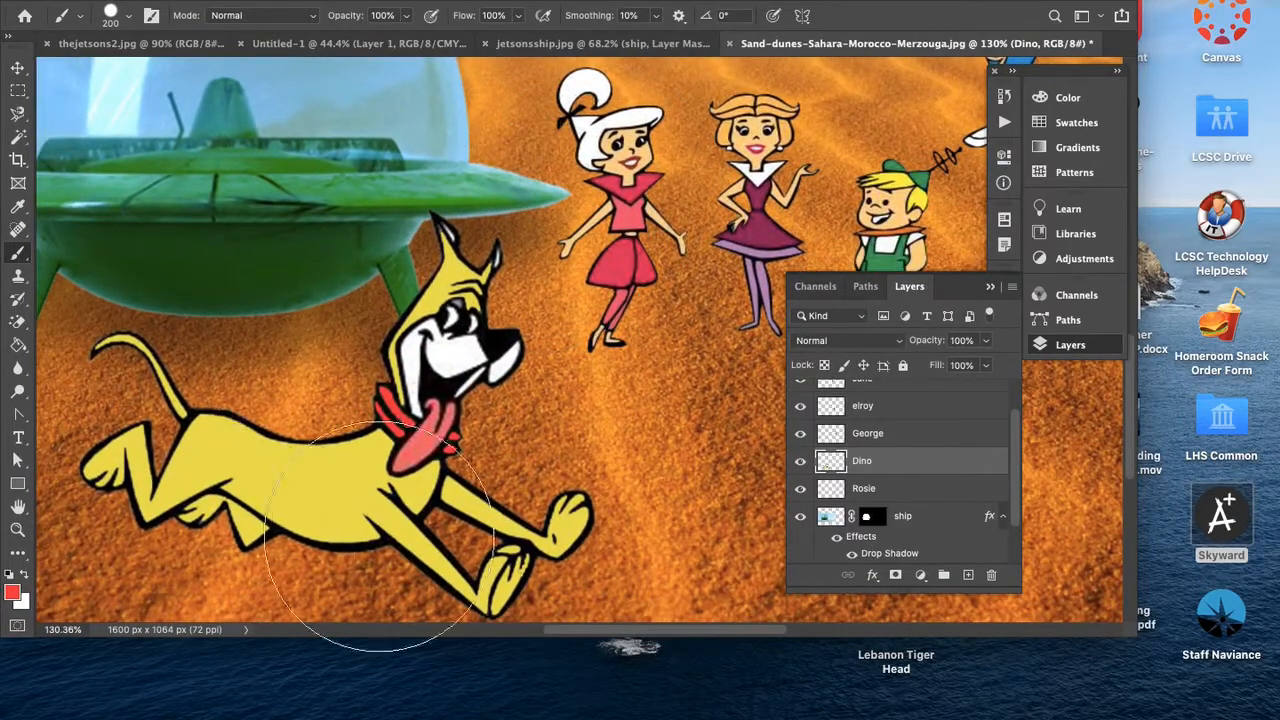
scroll(350, 420, "right", 5)
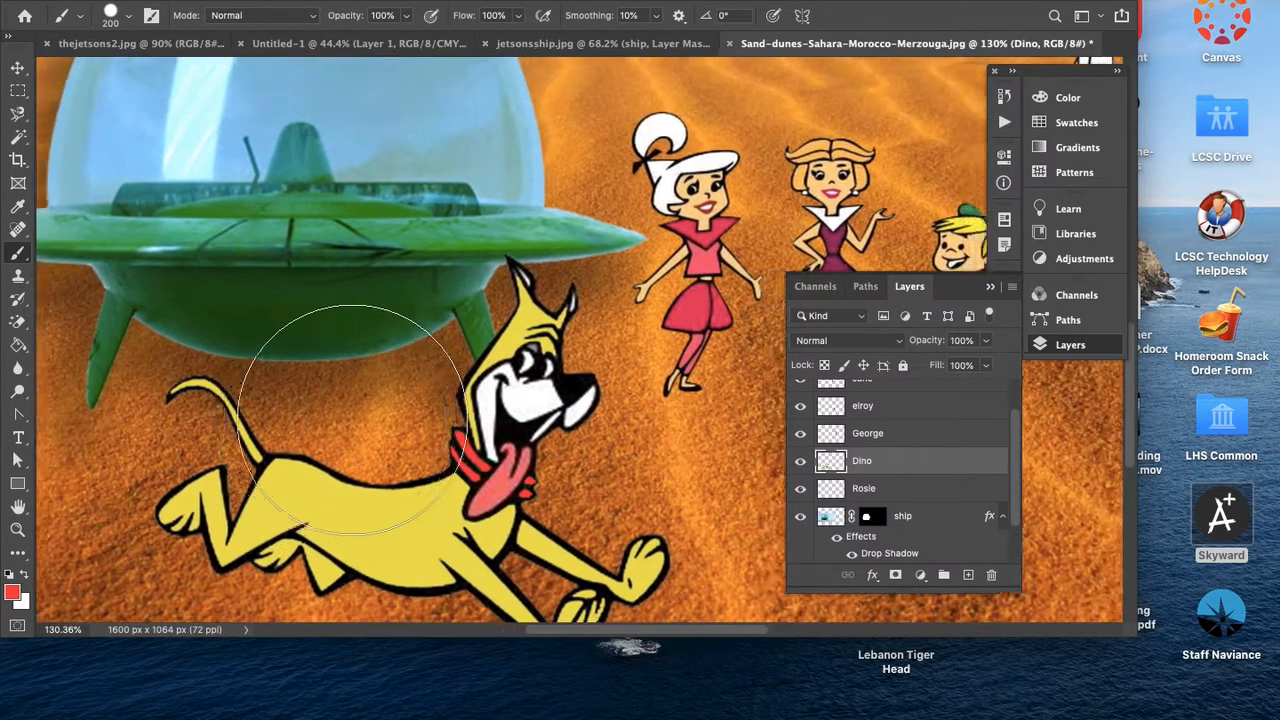
scroll(350, 420, "right", 3)
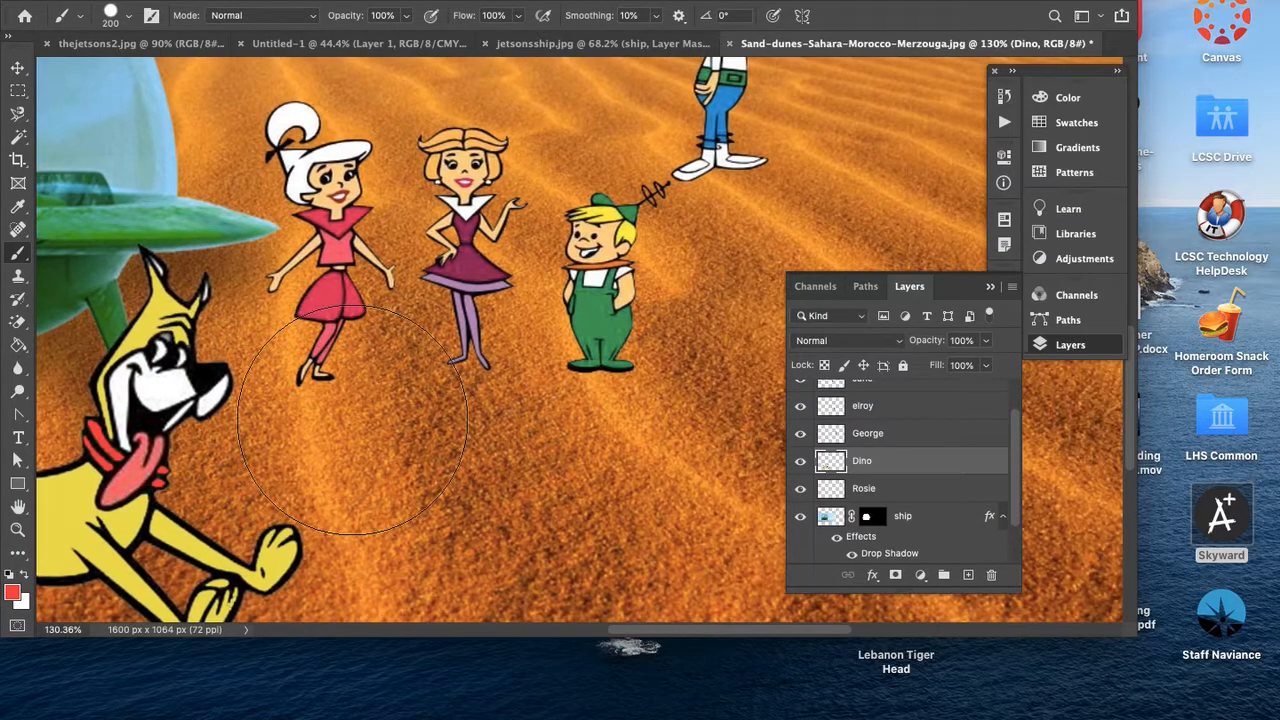
scroll(340, 400, "left", 6)
scroll(340, 400, "up", 1)
scroll(330, 380, "up", 5)
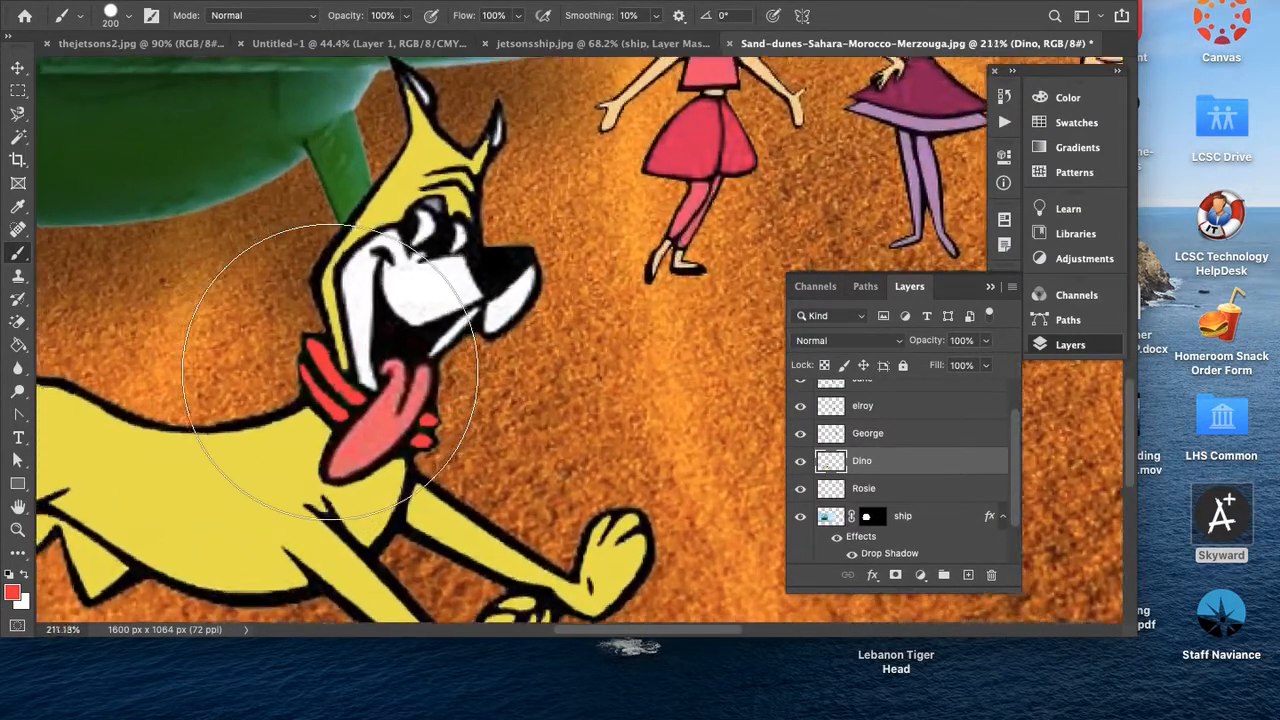
scroll(130, 115, "down", 6)
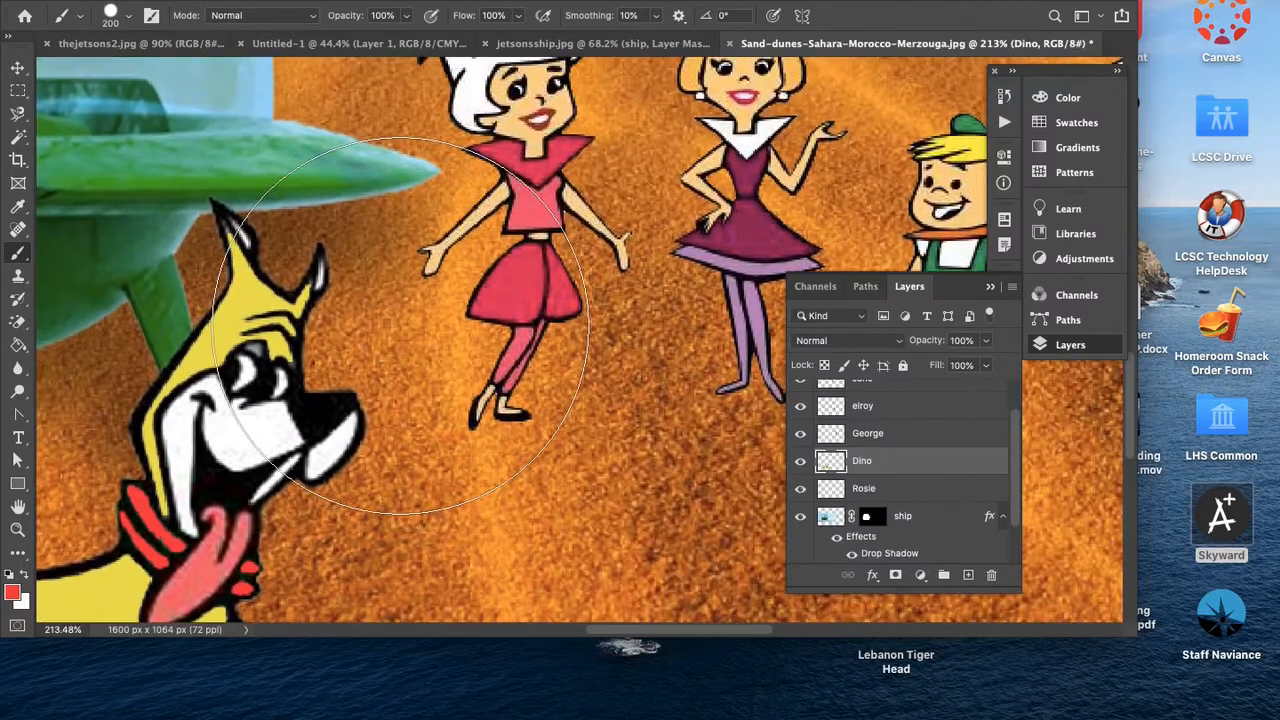
scroll(400, 325, "right", 4)
scroll(400, 325, "up", 3)
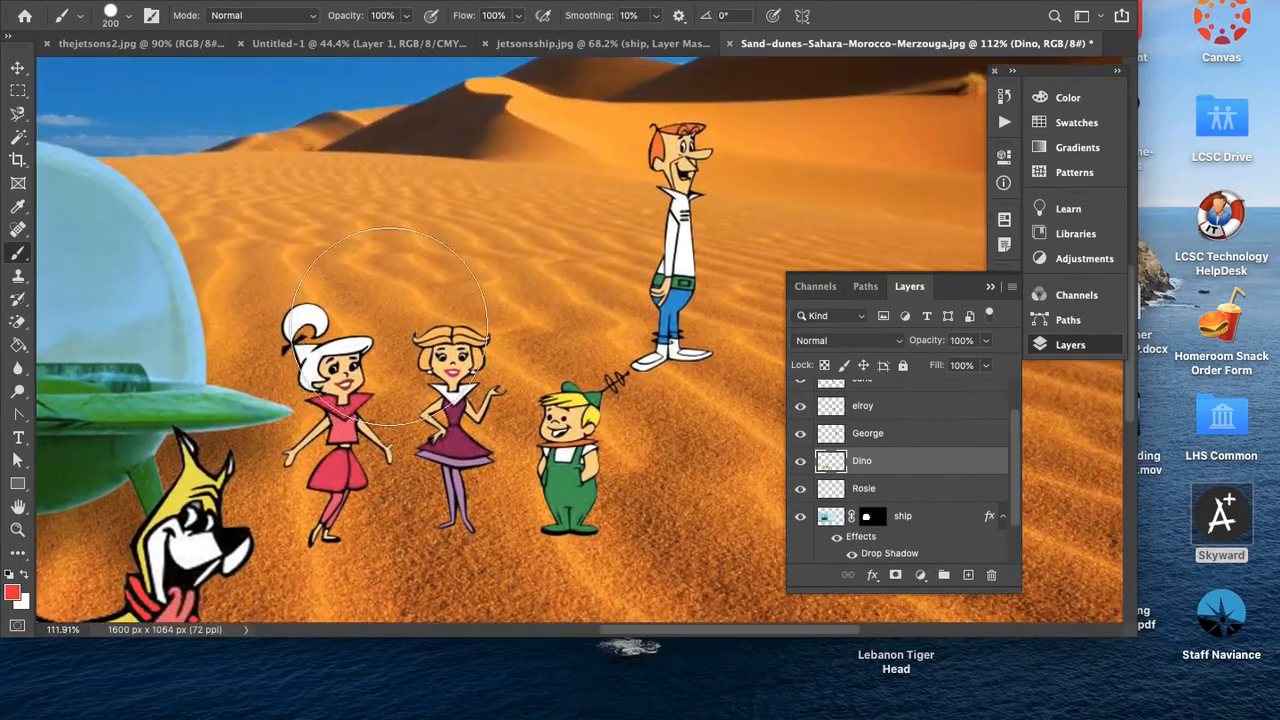
Move Jane straight up the sand, farther from the viewer, and move Judy down and right into the foreground
left_click(18, 67)
scroll(417, 290, "down", 5)
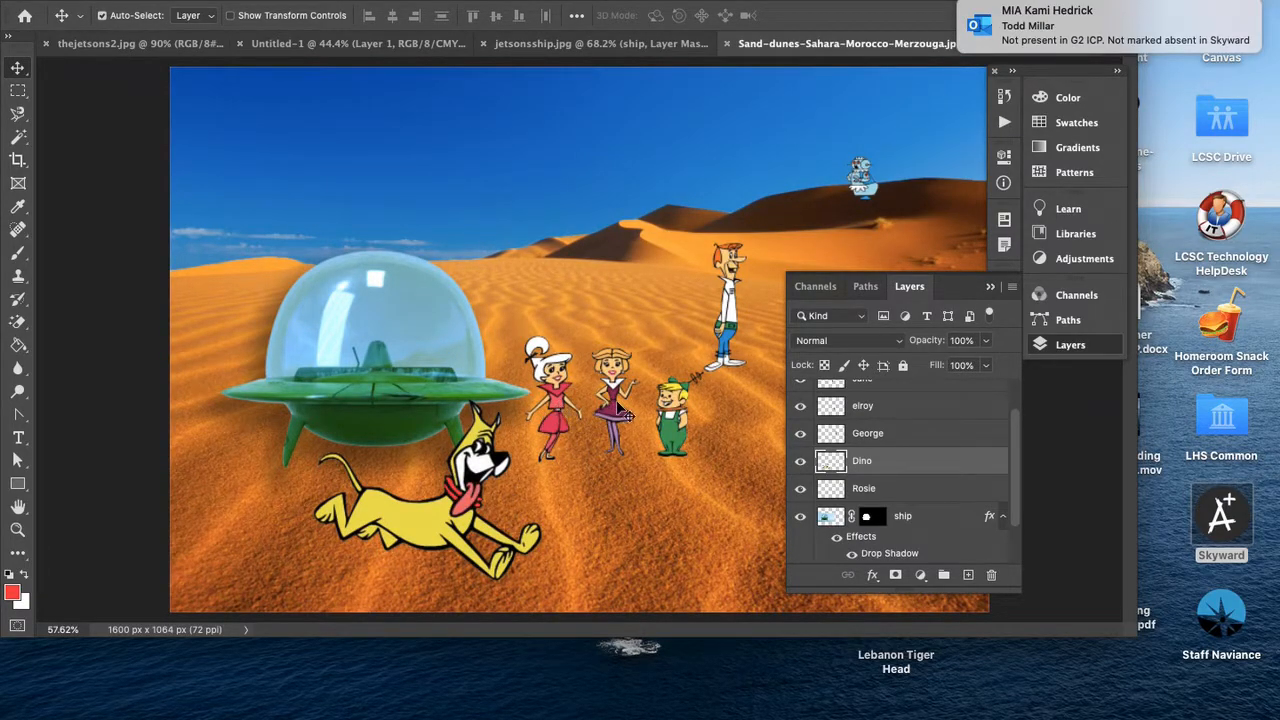
left_click_drag(627, 420, 628, 353)
left_click_drag(561, 408, 617, 482)
Move Judy to the right of Elroy and slightly higher, and shift George up and right toward the dunes
scroll(617, 482, "up", 5)
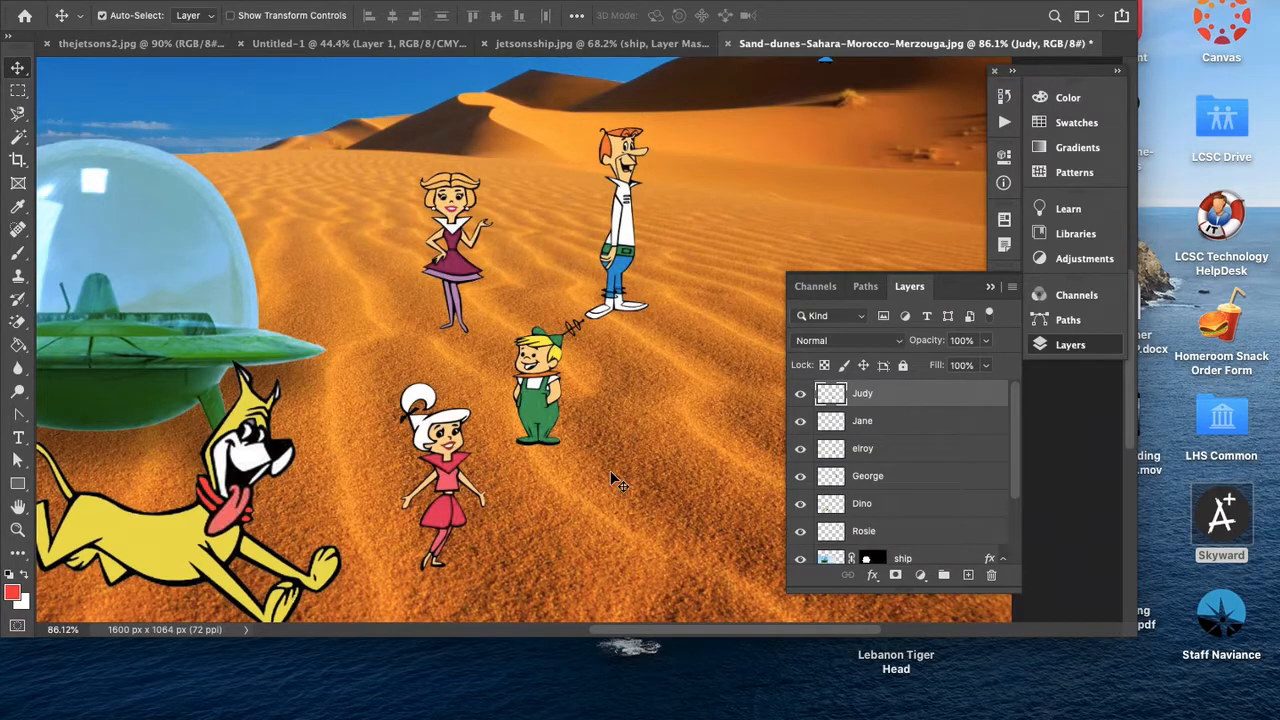
scroll(615, 482, "up", 8)
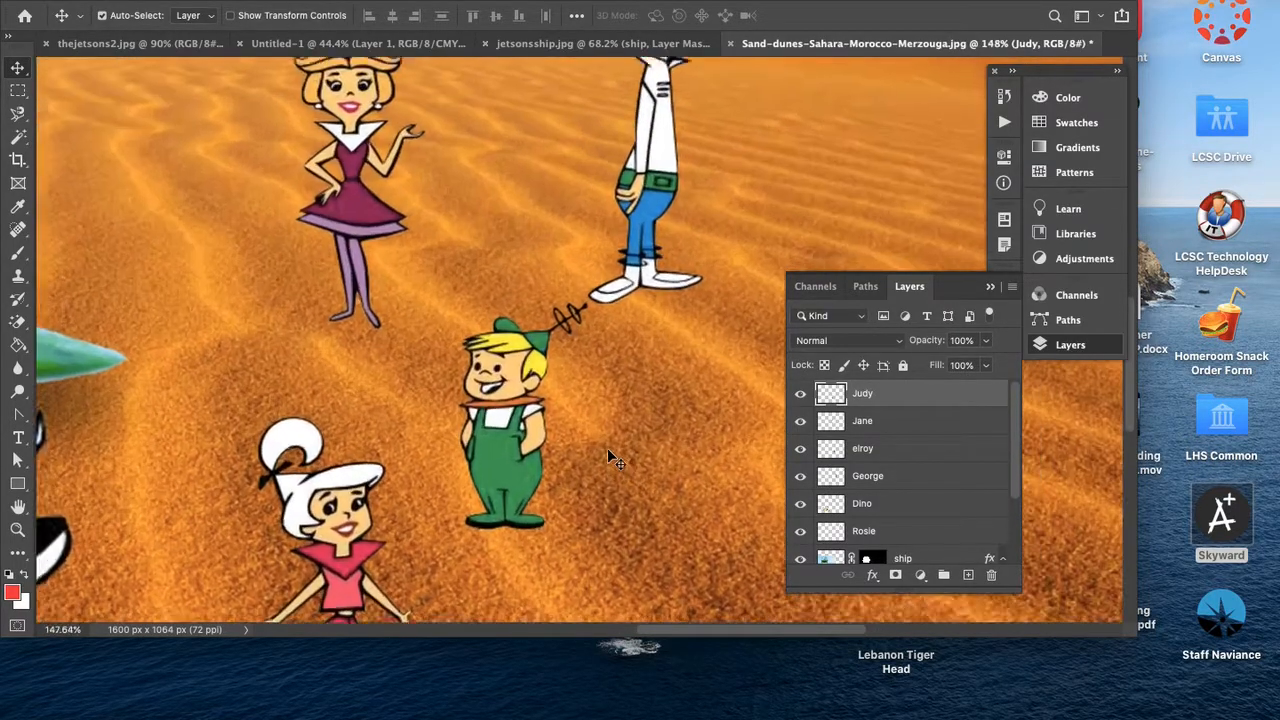
scroll(610, 455, "down", 9)
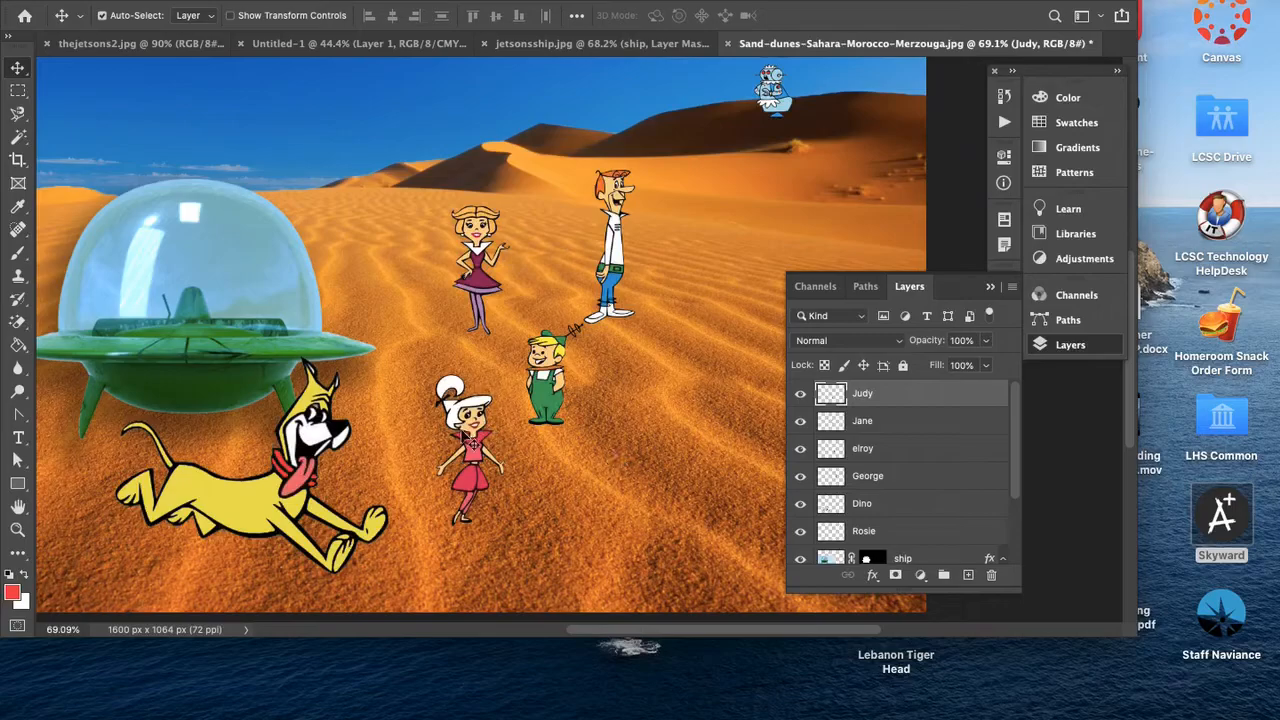
left_click_drag(482, 440, 687, 395)
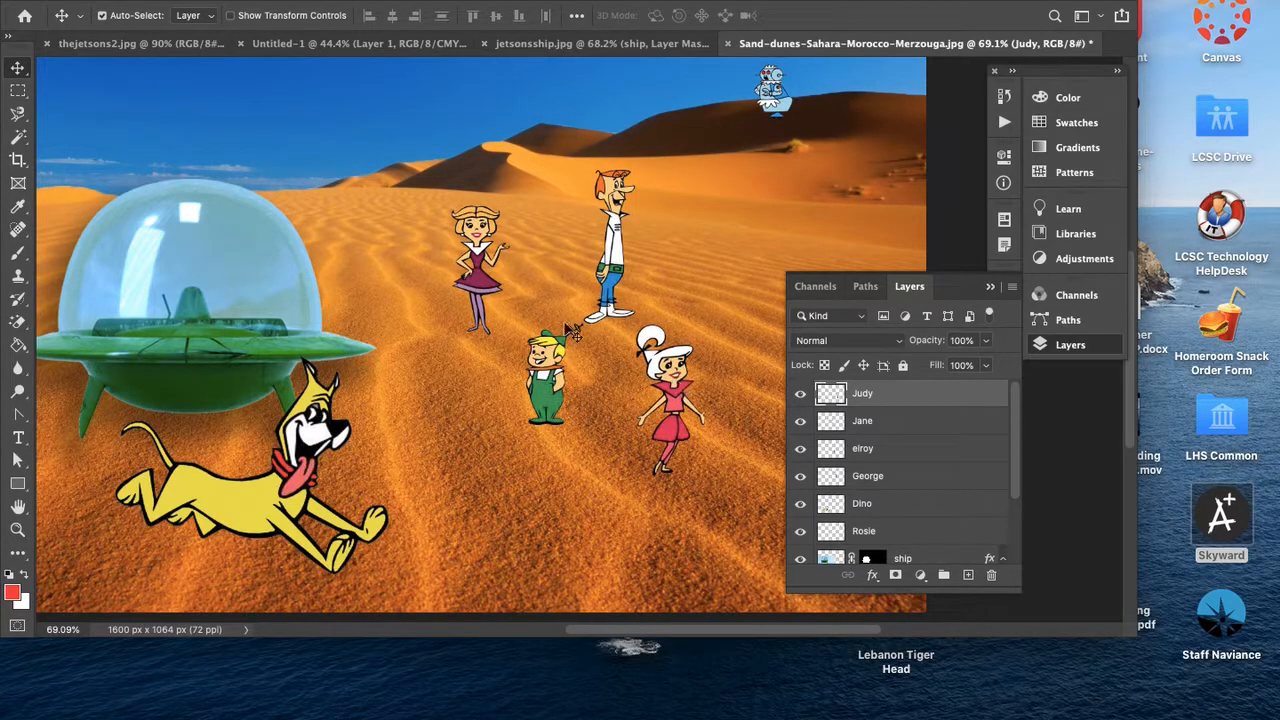
left_click_drag(630, 268, 665, 245)
Try a Bevel & Emboss effect with the Inner Bevel style on the George layer, then discard it
right_click(903, 480)
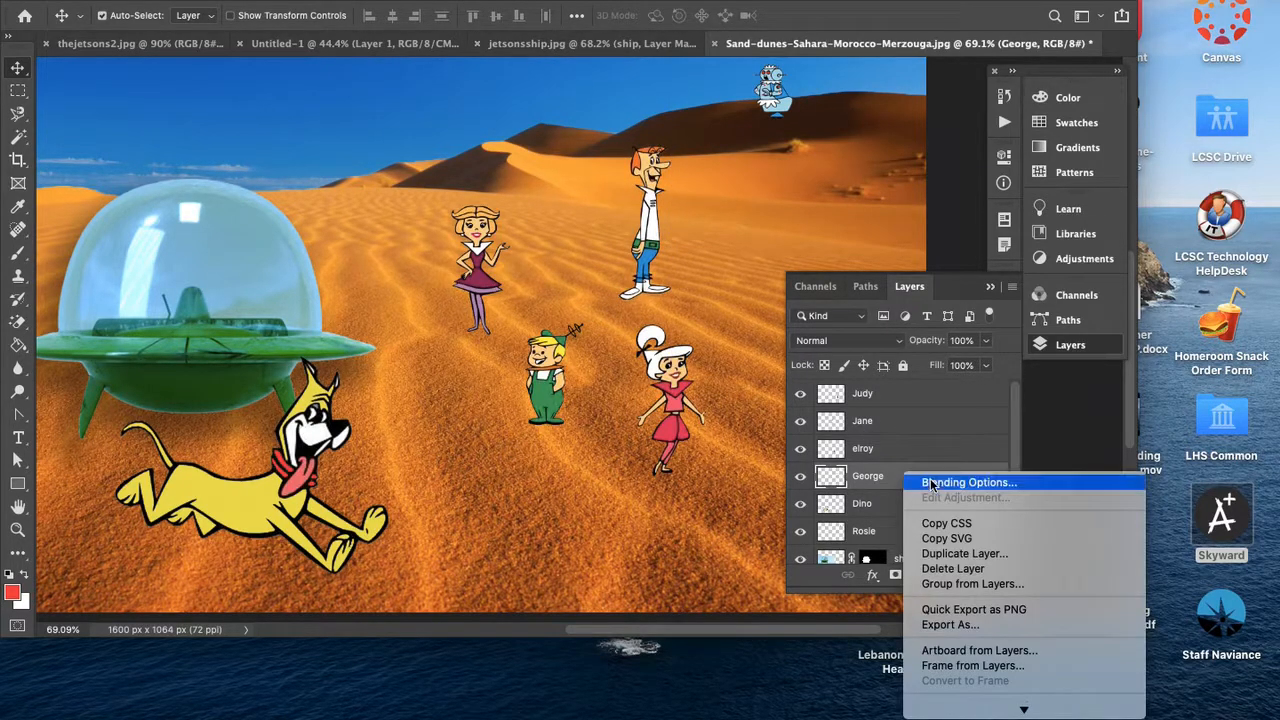
left_click(929, 484)
left_click_drag(672, 94, 825, 148)
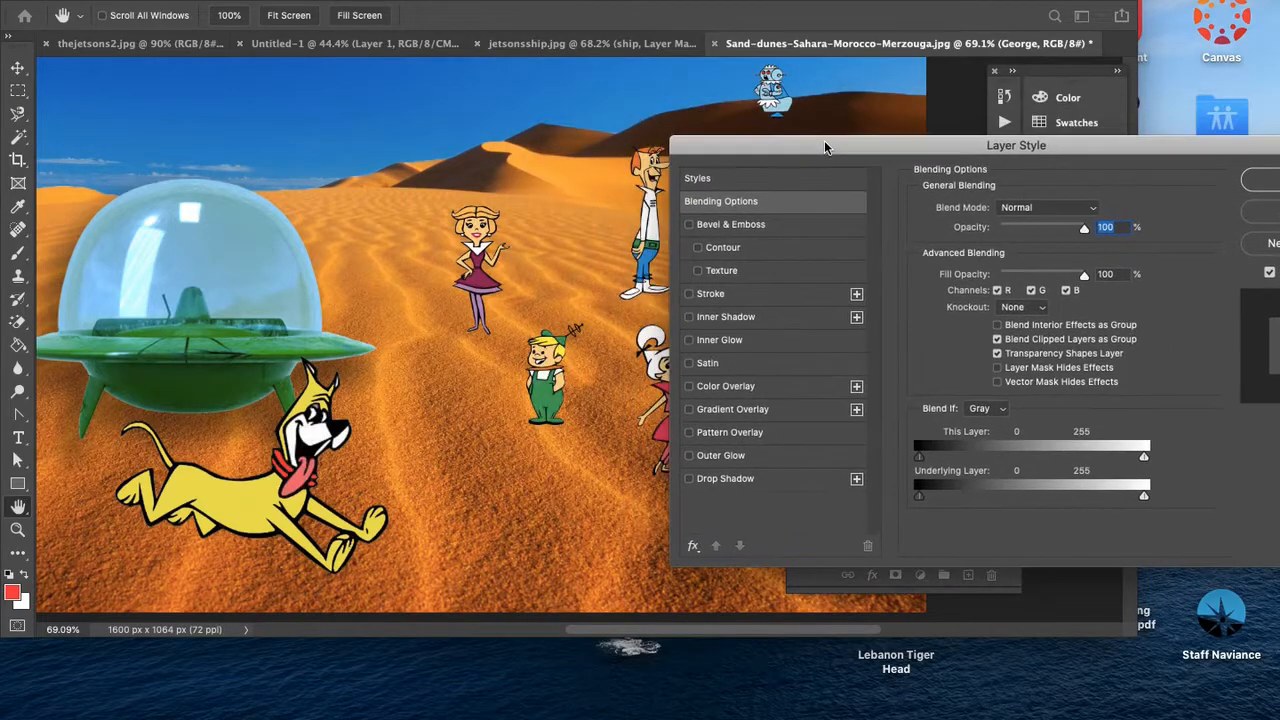
left_click(713, 226)
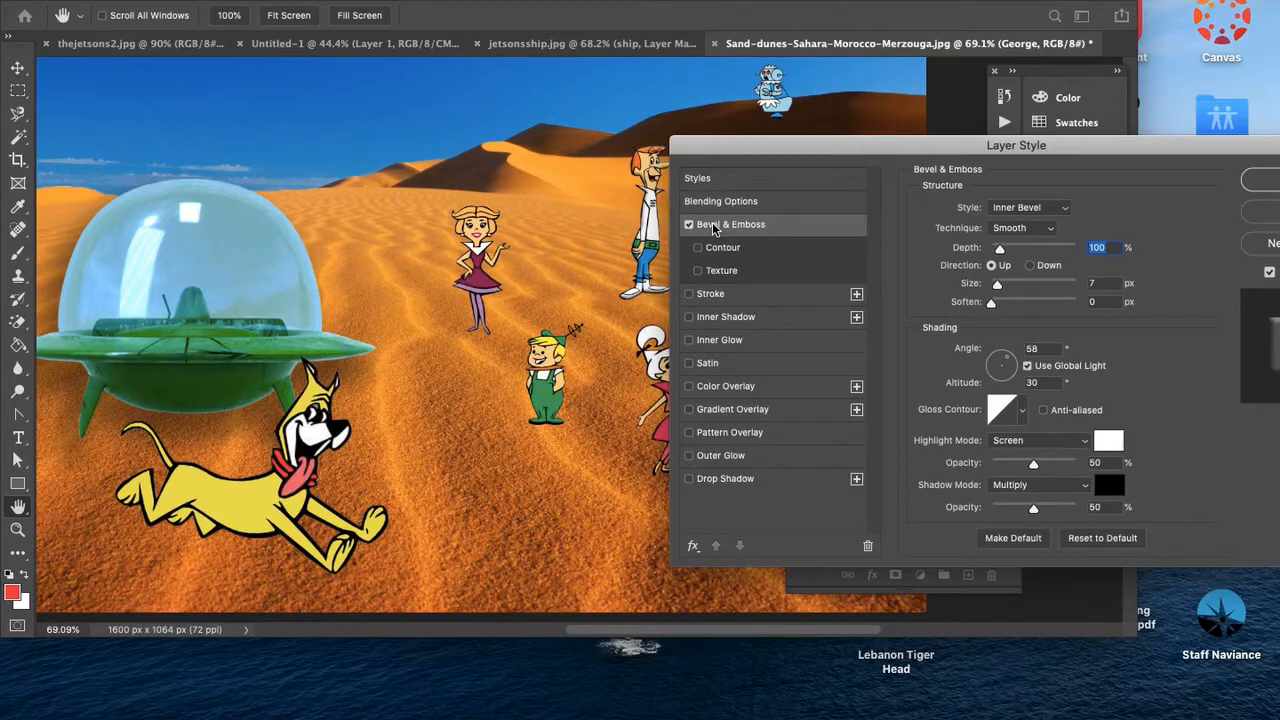
left_click_drag(727, 144, 531, 337)
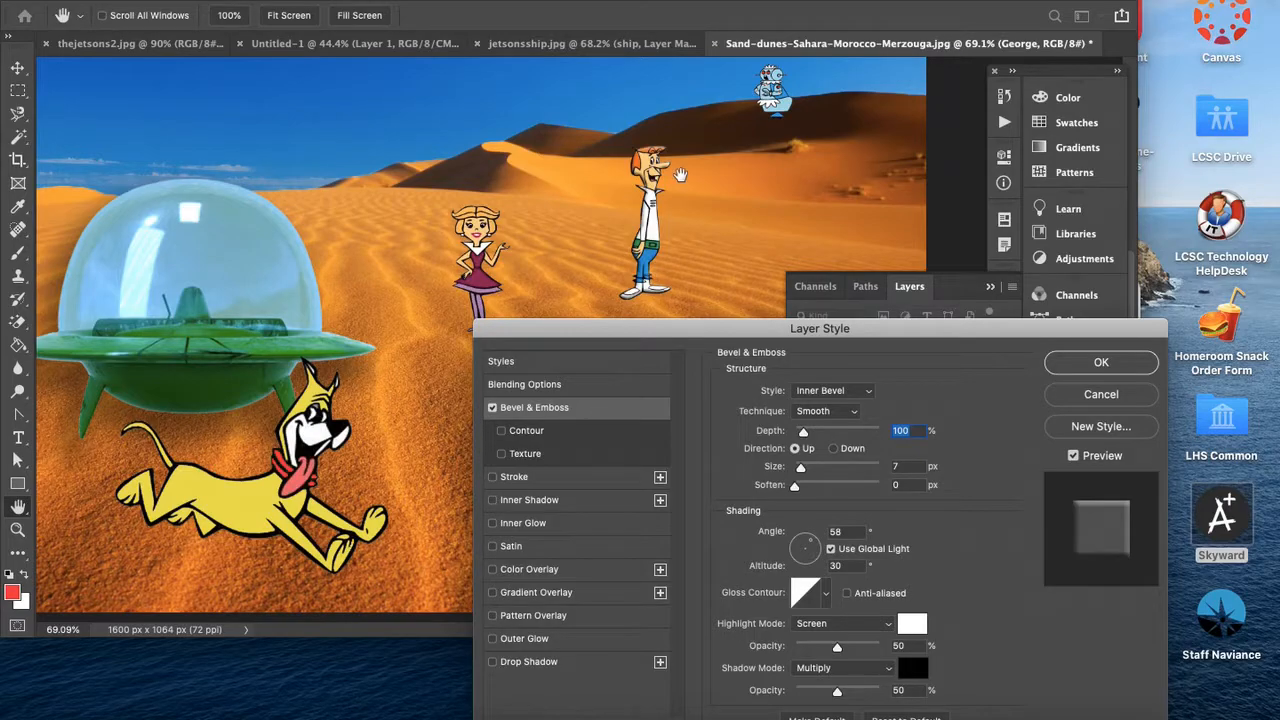
left_click_drag(687, 328, 119, 162)
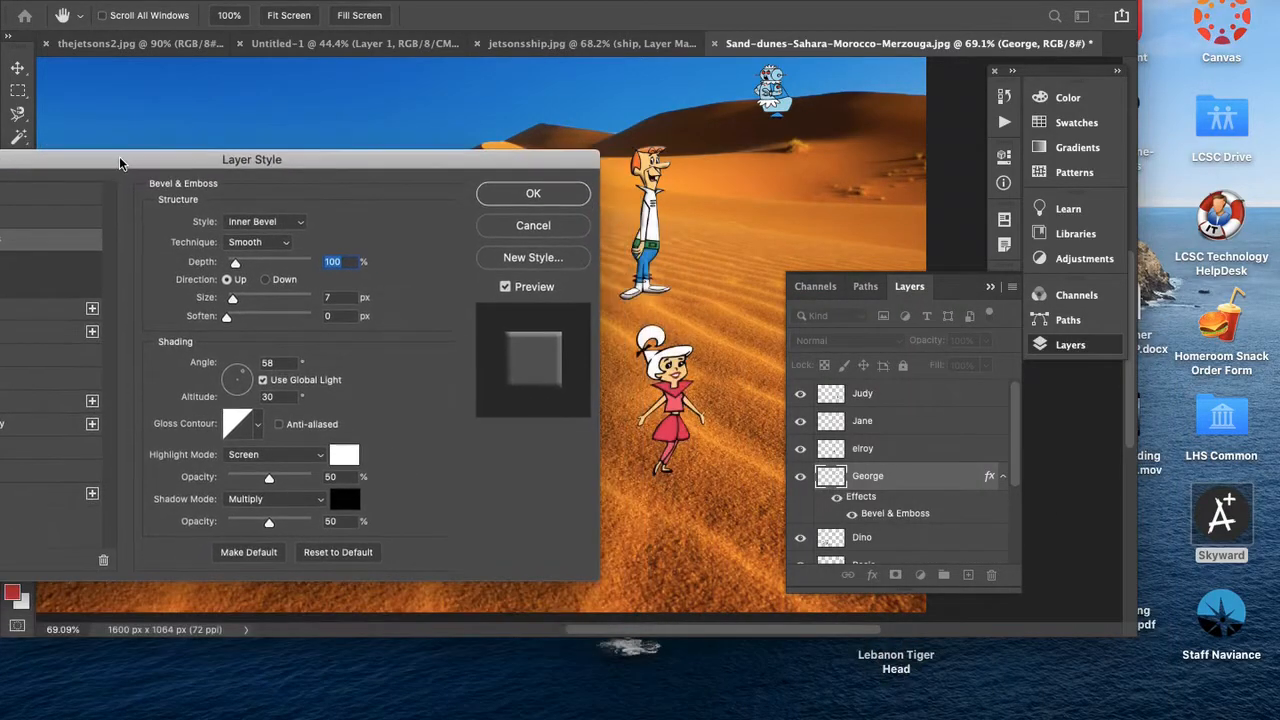
left_click(555, 232)
Preview Bevel & Emboss on George again at close range and discard the layer style
scroll(667, 224, "up", 6)
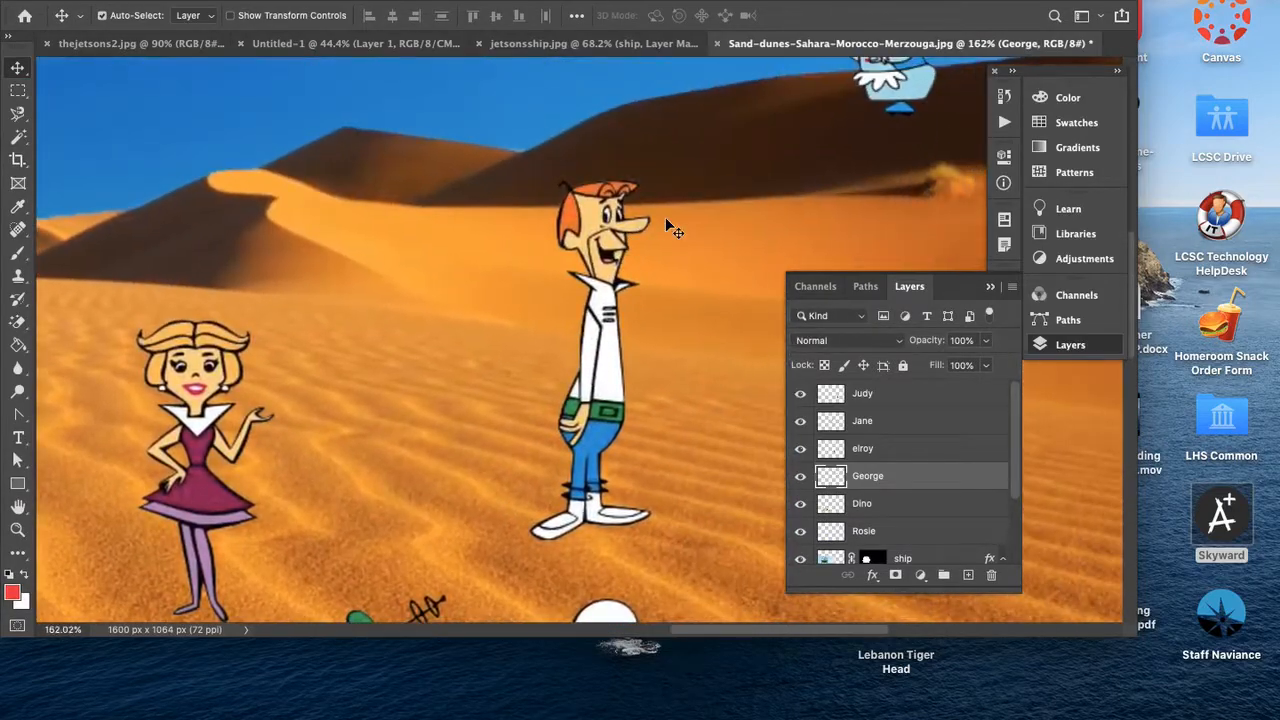
scroll(665, 216, "up", 2)
right_click(924, 478)
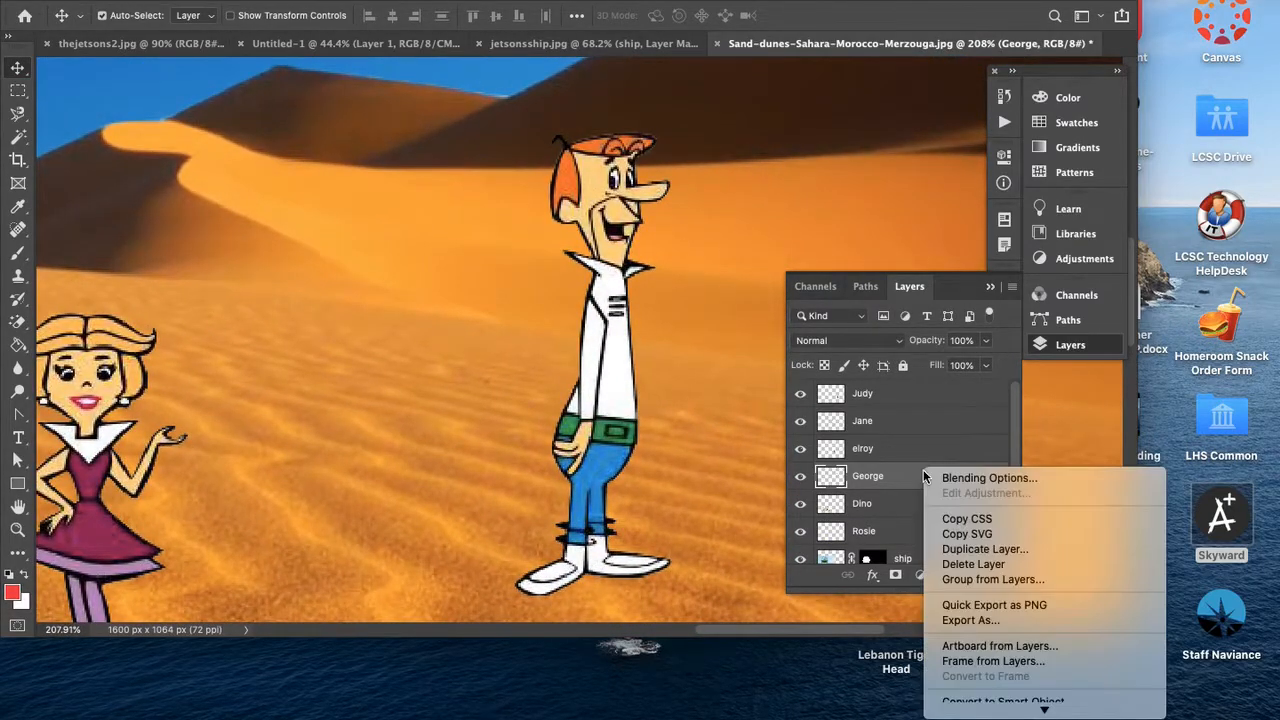
left_click(961, 477)
left_click_drag(498, 164, 551, 343)
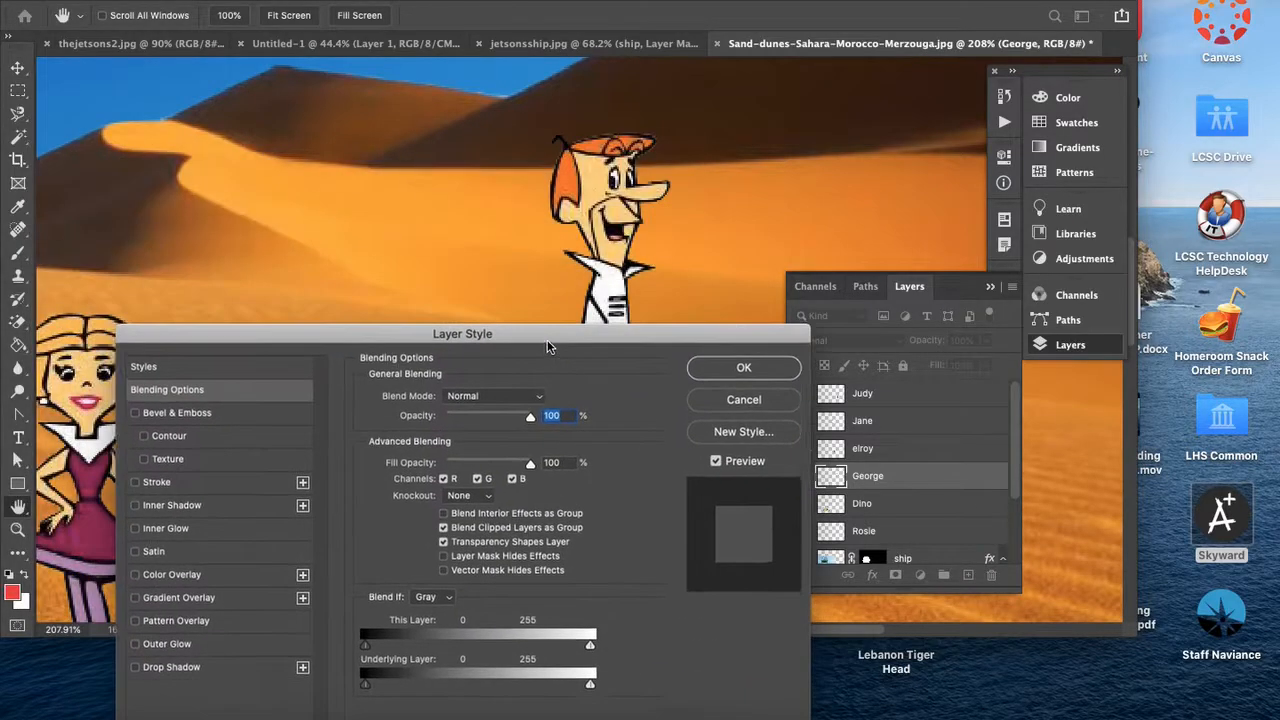
left_click(153, 418)
left_click_drag(456, 337, 152, 196)
left_click(410, 262)
Open Hue/Saturation for the George layer and try the saturation at +100 and at -100
scroll(633, 318, "down", 10)
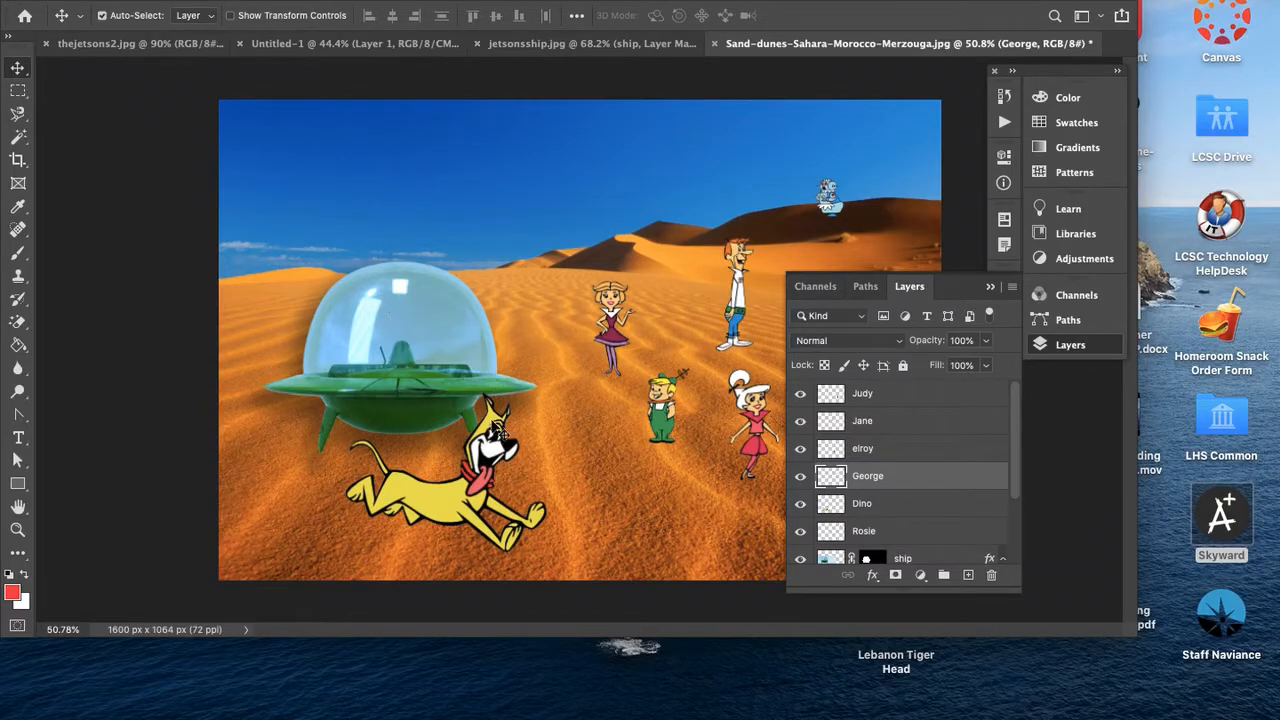
left_click(230, 0)
mouse_move(256, 19)
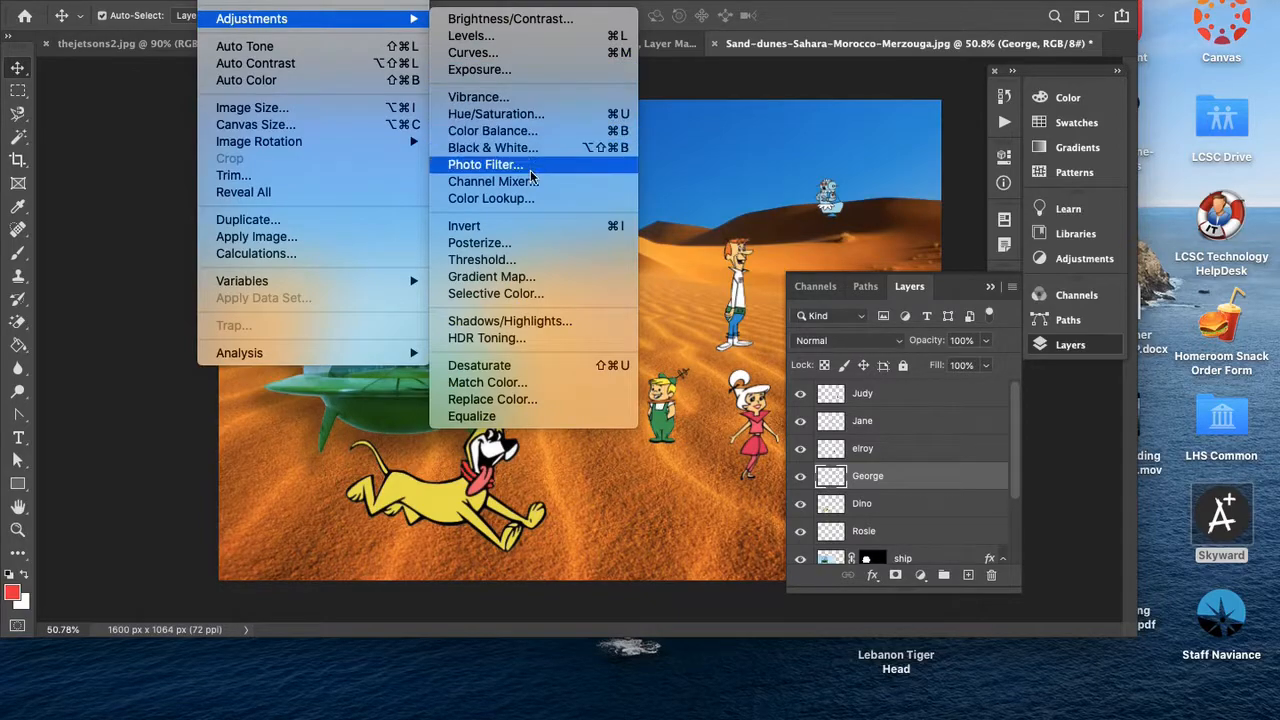
left_click(536, 115)
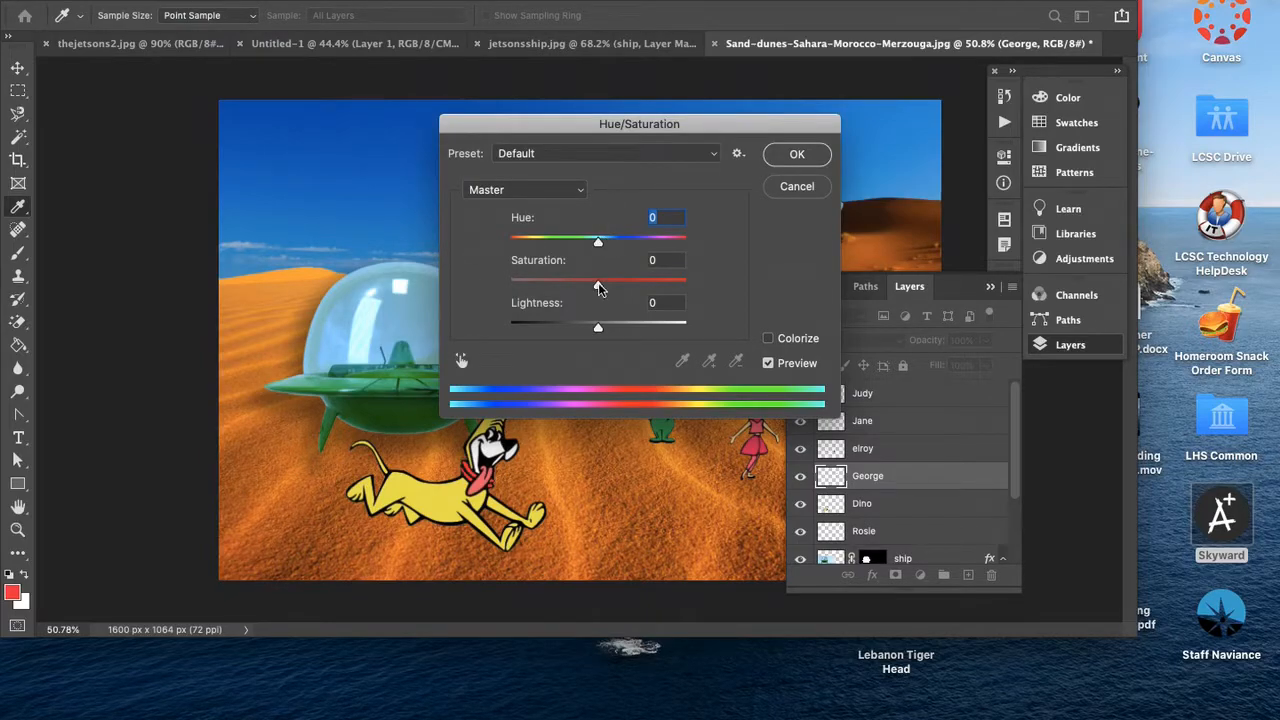
left_click_drag(615, 127, 399, 115)
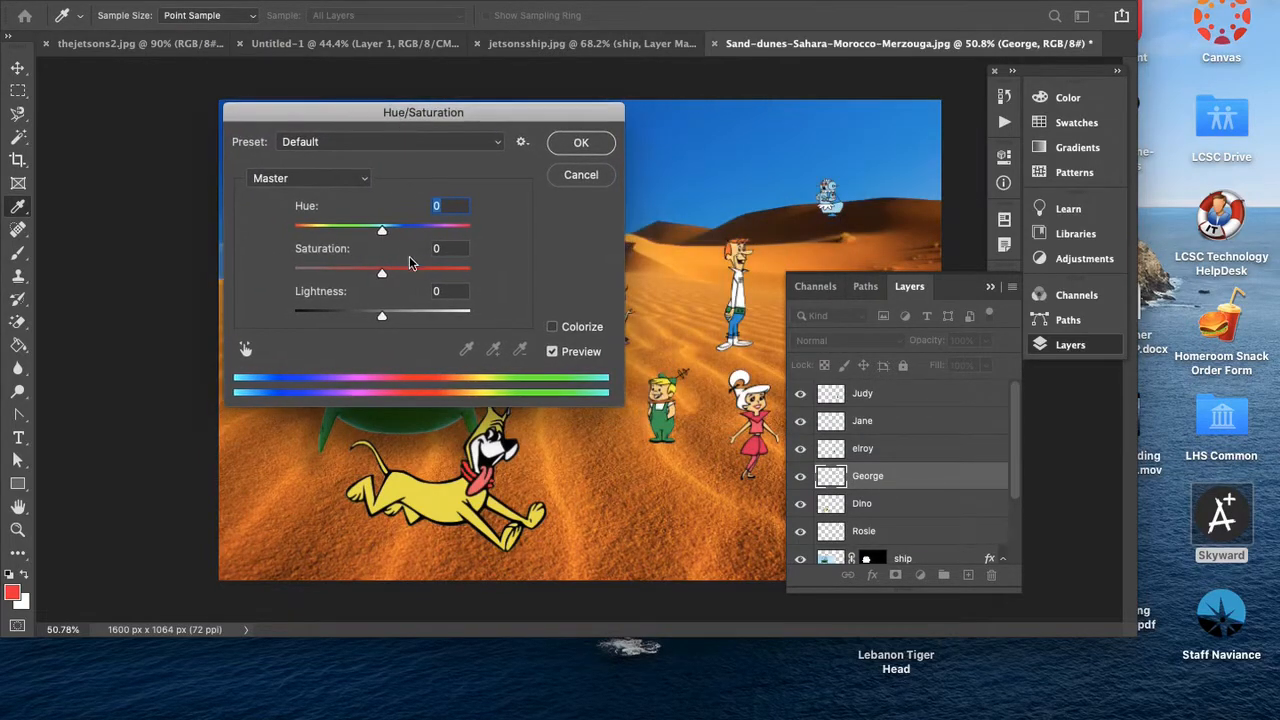
left_click_drag(382, 273, 508, 296)
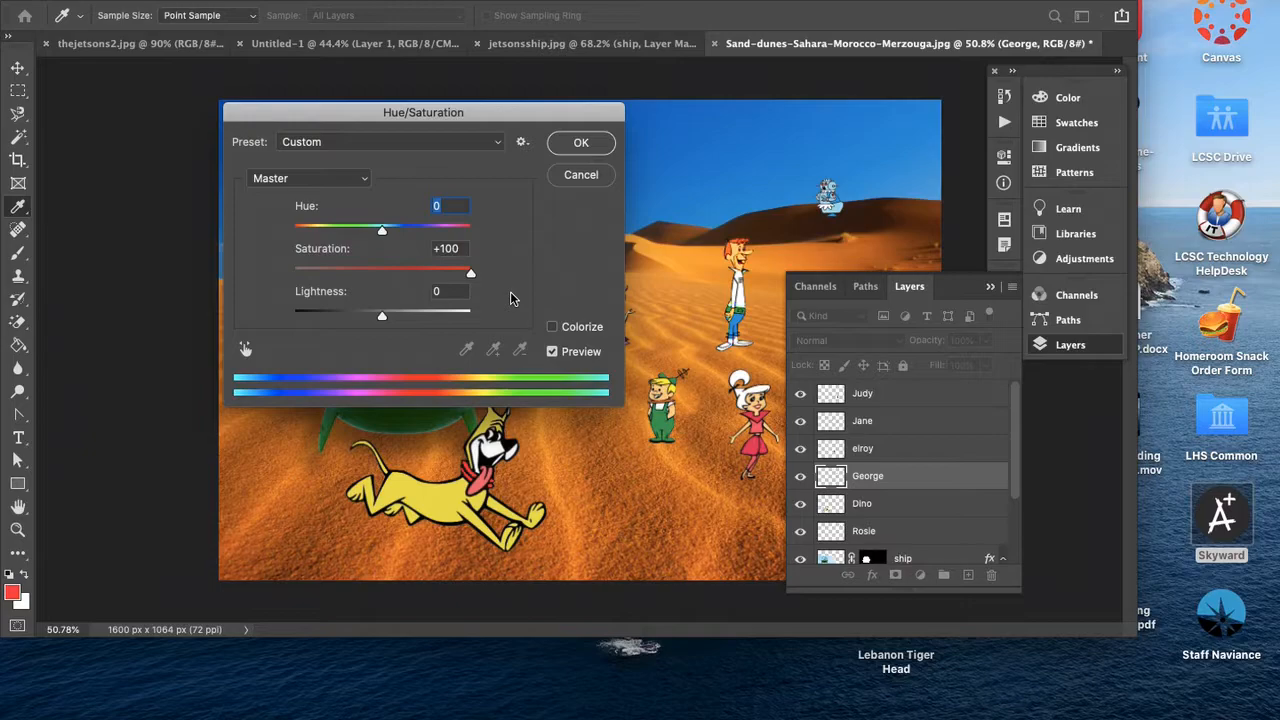
left_click_drag(510, 291, 252, 250)
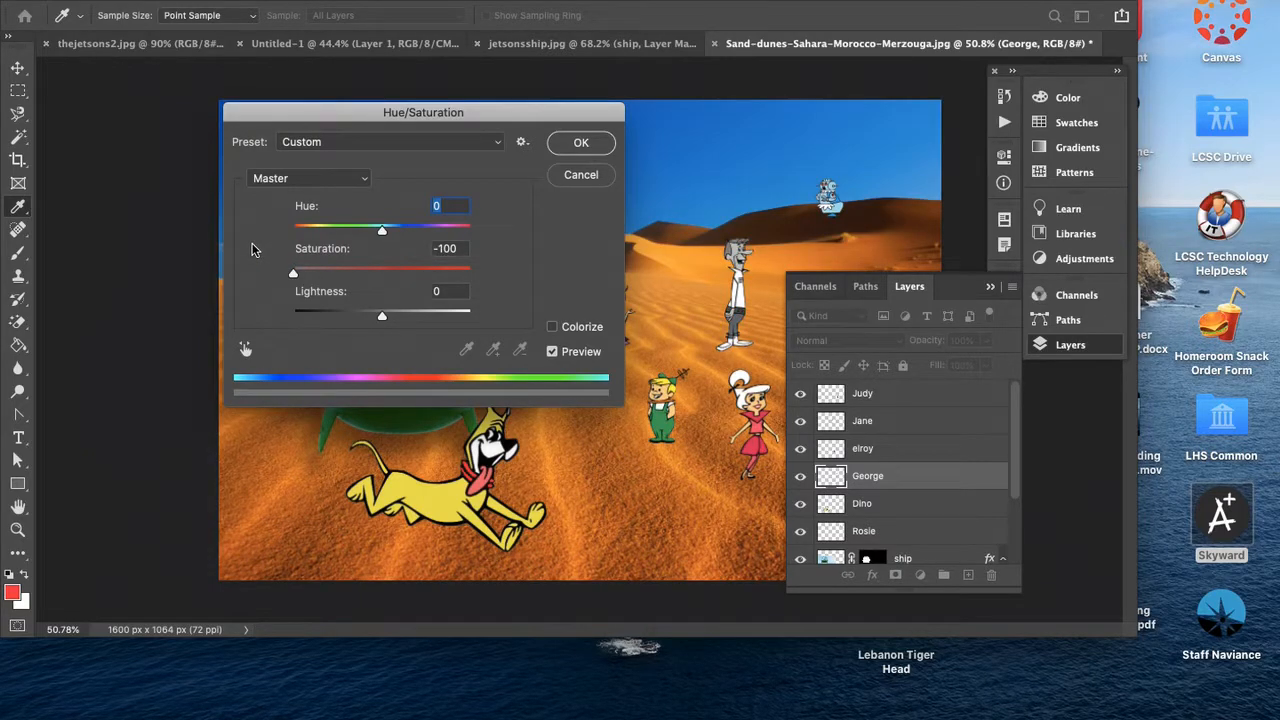
Return George's saturation to 0, try hue shifts of +19 and +89, reset the hue to 0, and cancel the adjustment
left_click_drag(293, 272, 398, 237)
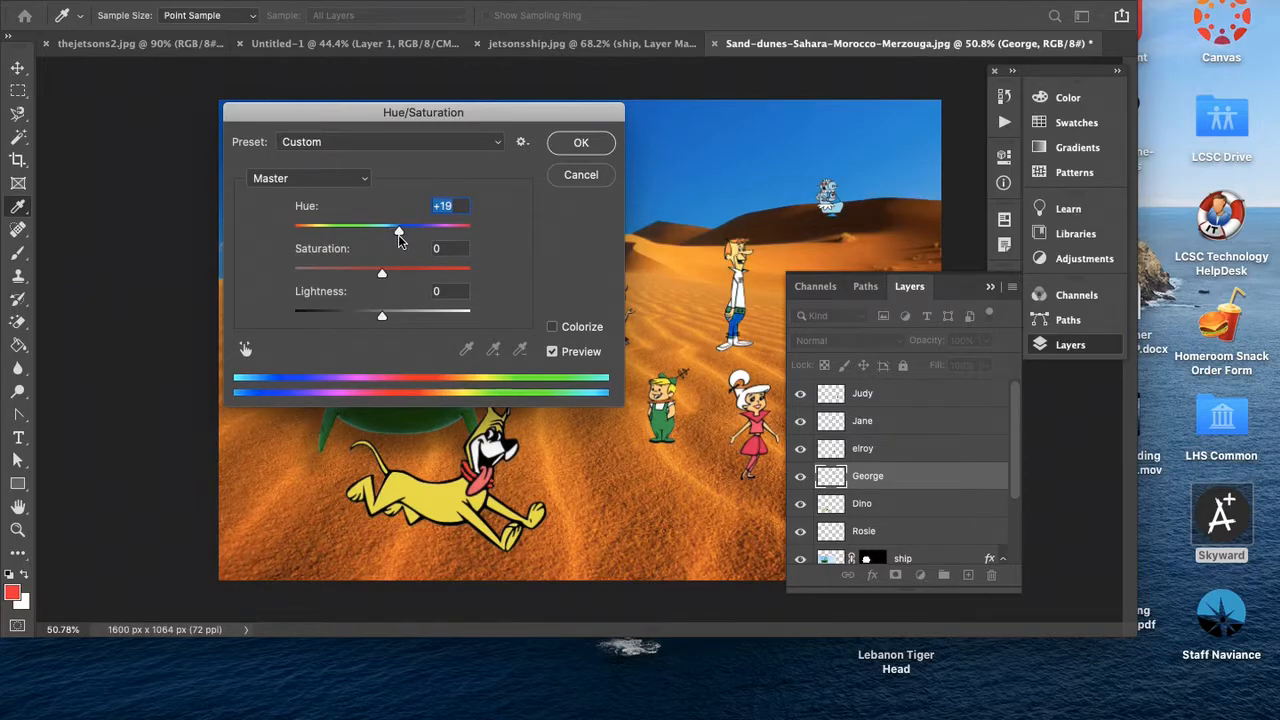
left_click_drag(408, 238, 439, 241)
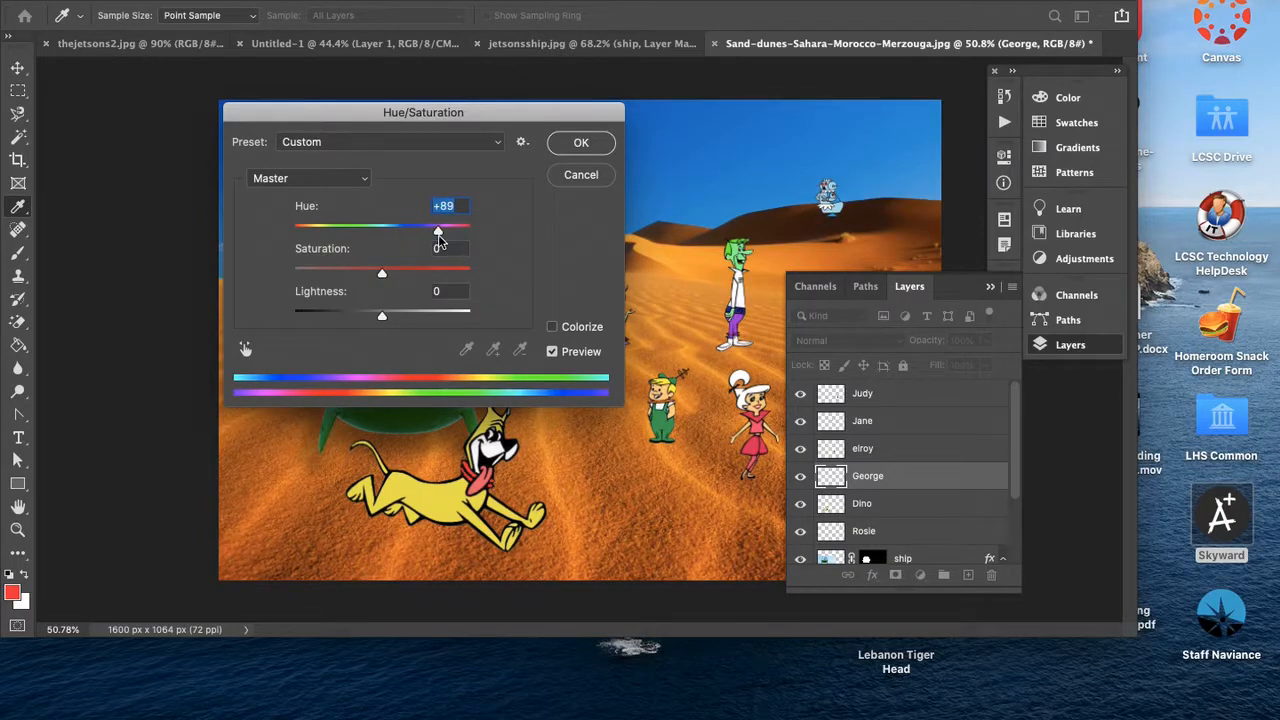
left_click_drag(437, 234, 382, 231)
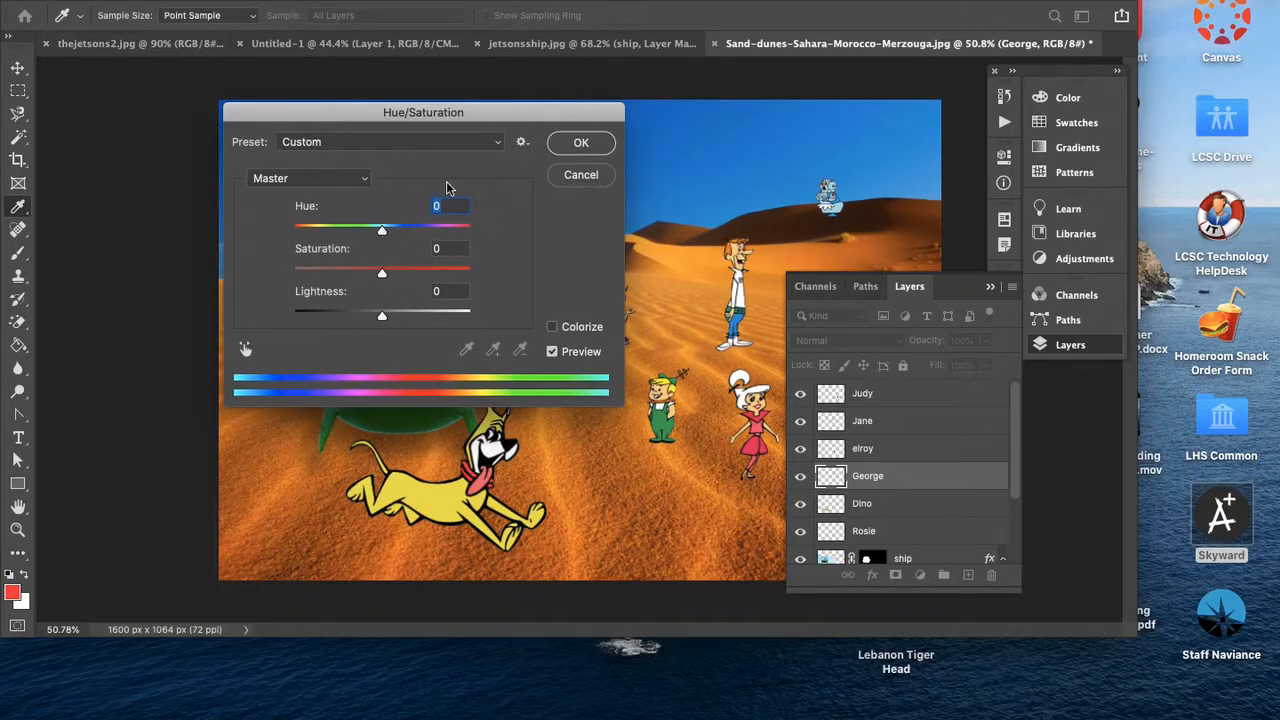
left_click(586, 176)
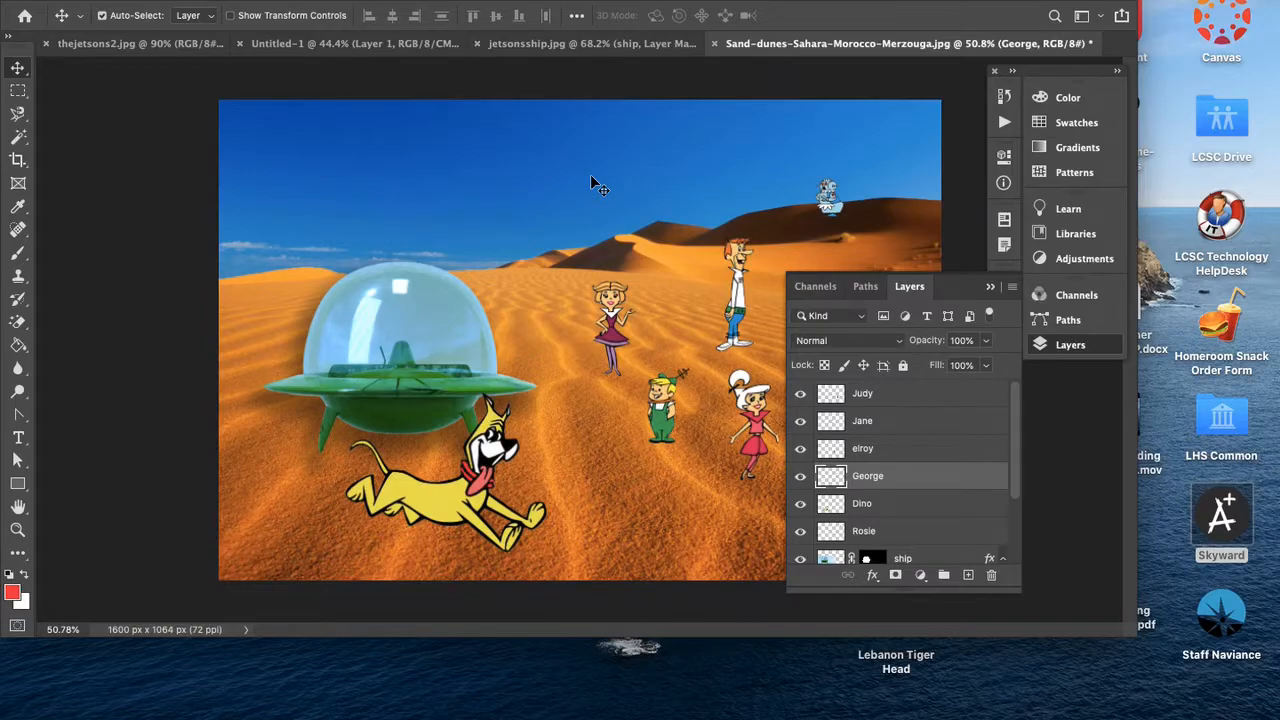
scroll(591, 176, "up", 5)
scroll(591, 177, "down", 5)
scroll(590, 177, "down", 1)
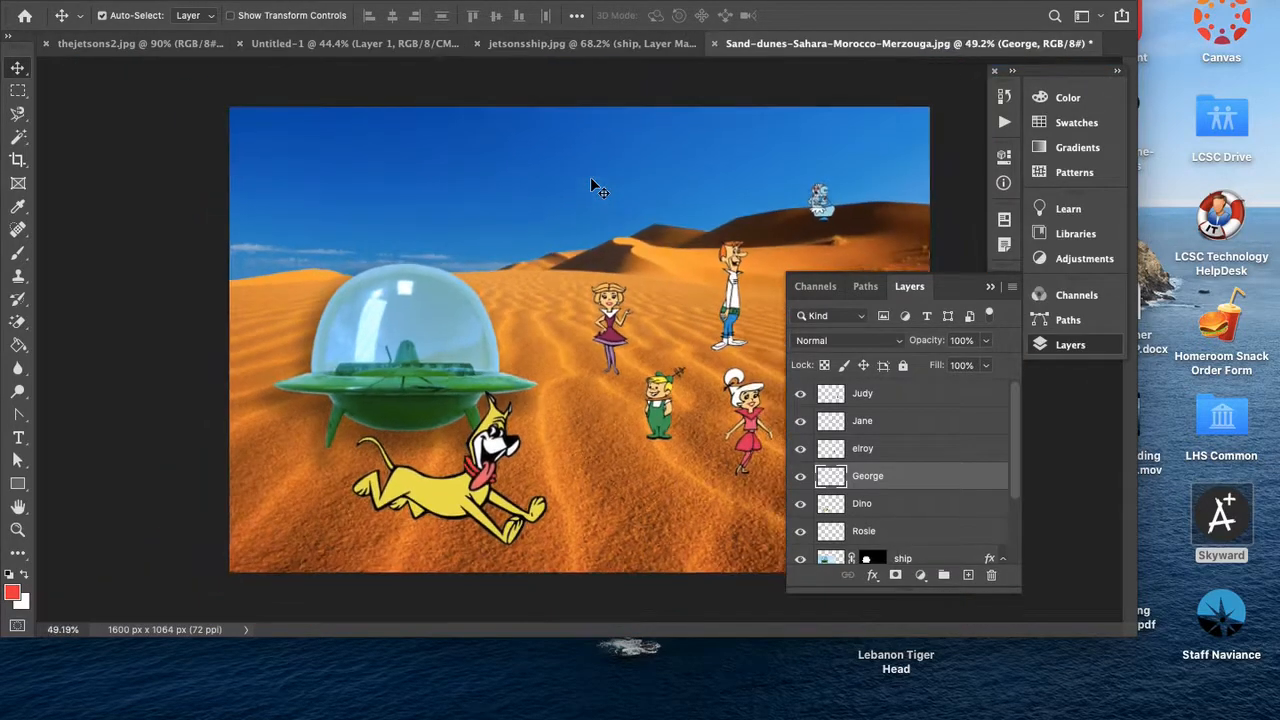